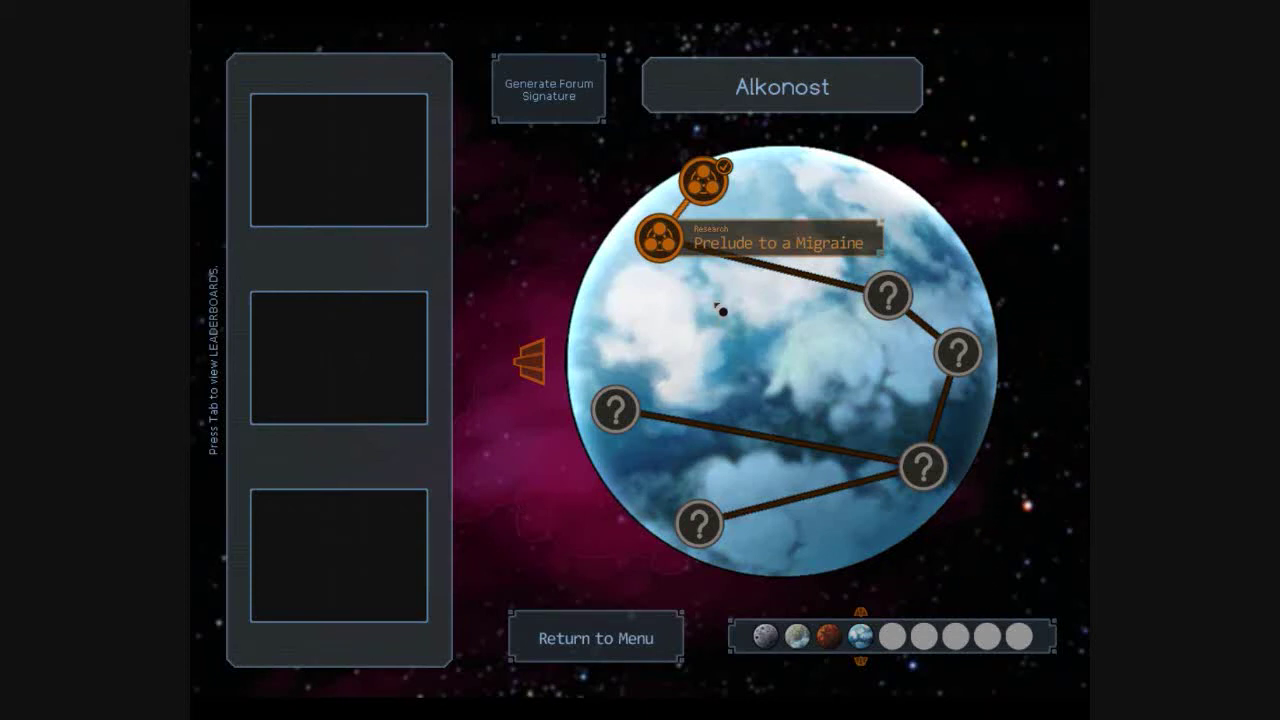
# Launch Prelude to a Migraine from the Alkonost map to open its reactor.
pyautogui.click(716, 249)
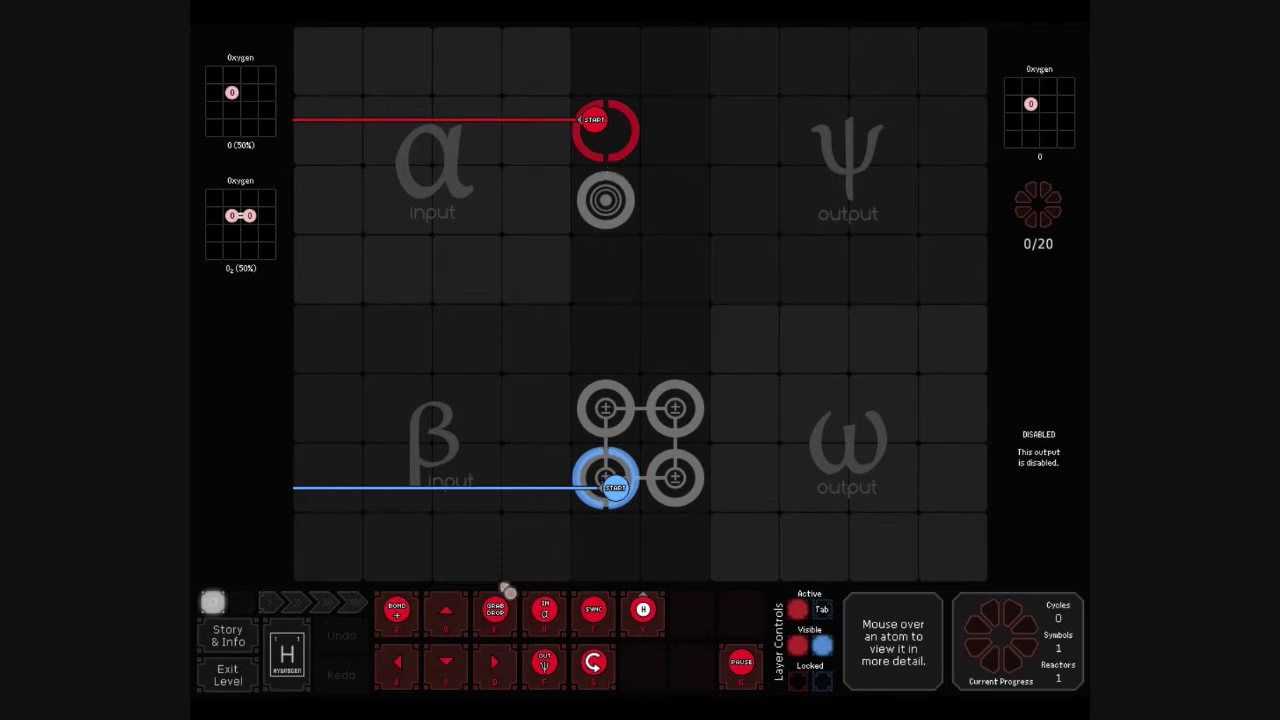
# Put Grab and In-α on the red track, and shift red Start and the sensor left.
pyautogui.moveTo(500, 598); pyautogui.dragTo(385, 120)
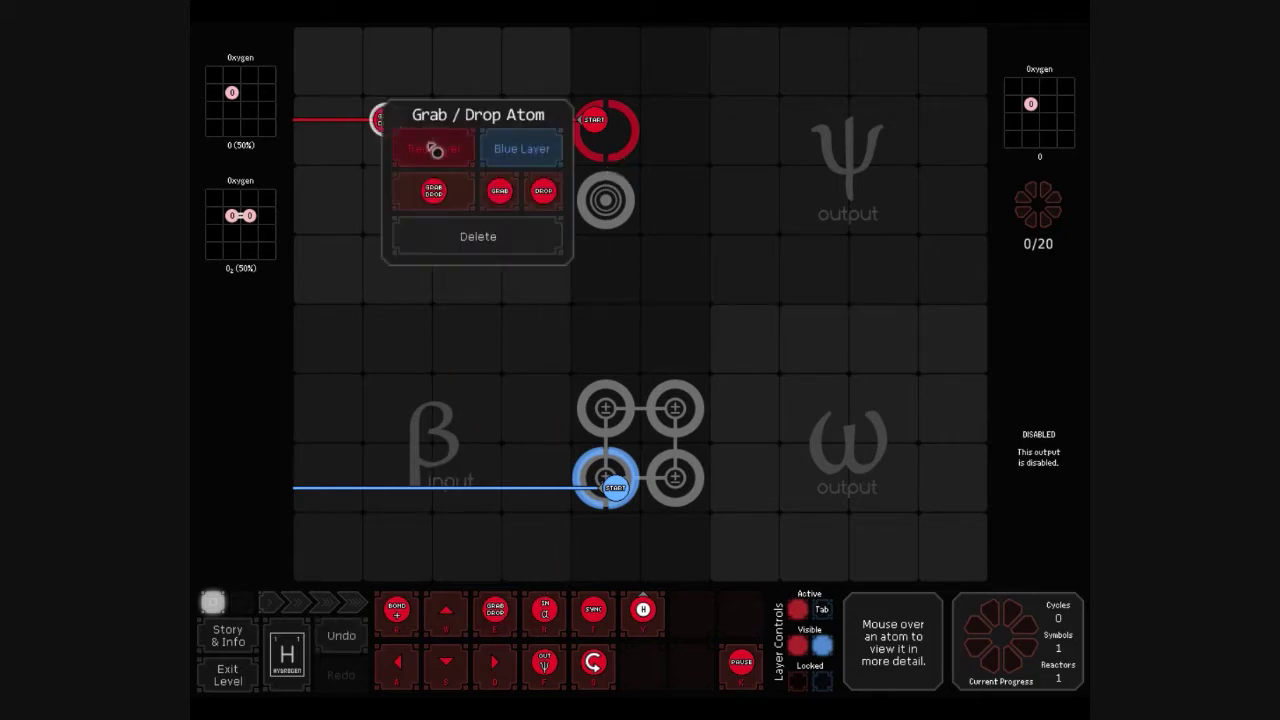
pyautogui.click(511, 199)
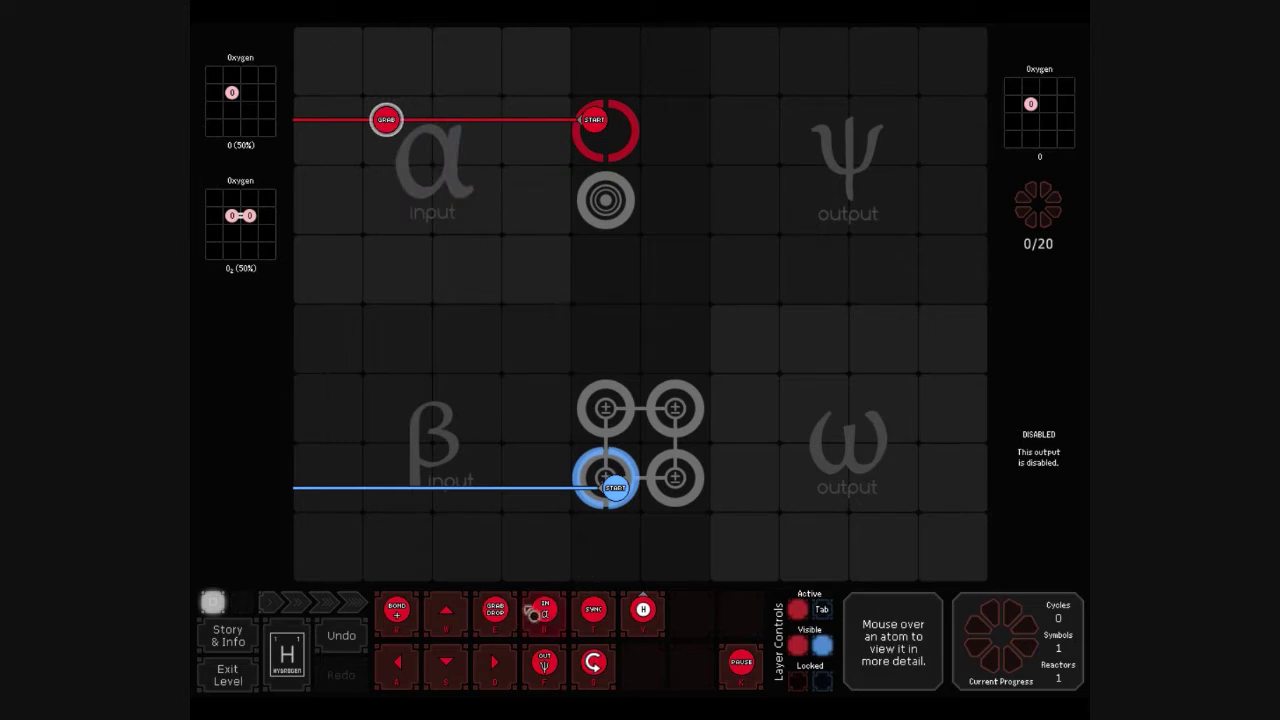
pyautogui.moveTo(535, 612); pyautogui.dragTo(455, 120)
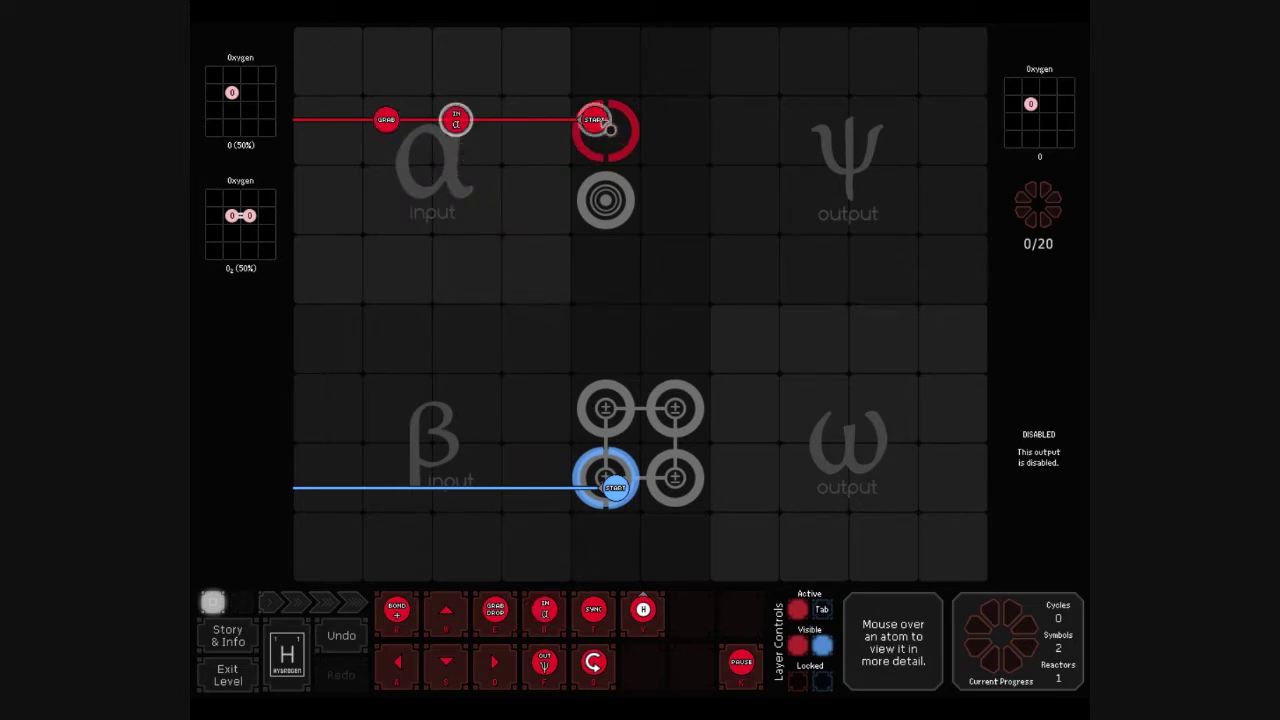
pyautogui.moveTo(608, 128); pyautogui.dragTo(525, 120)
pyautogui.moveTo(574, 196); pyautogui.dragTo(440, 203)
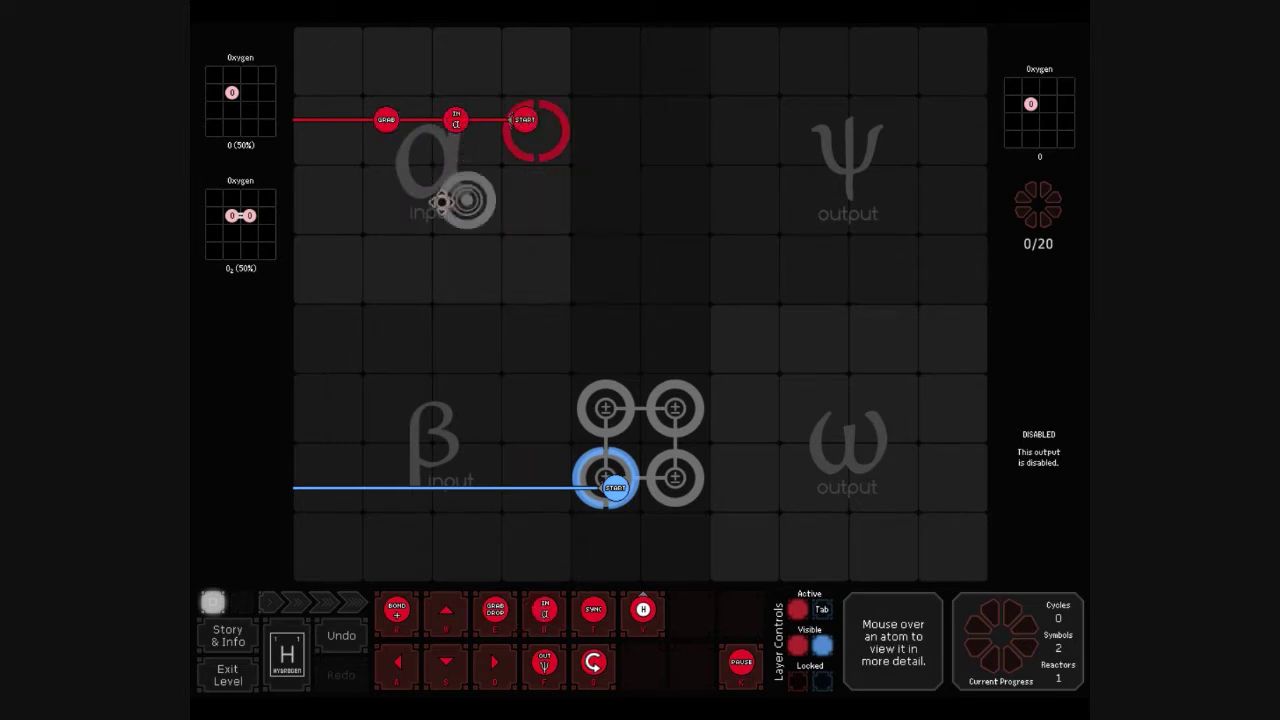
# Turn the red path downward after the grab, removing a stray right arrow.
pyautogui.moveTo(452, 665); pyautogui.dragTo(386, 160)
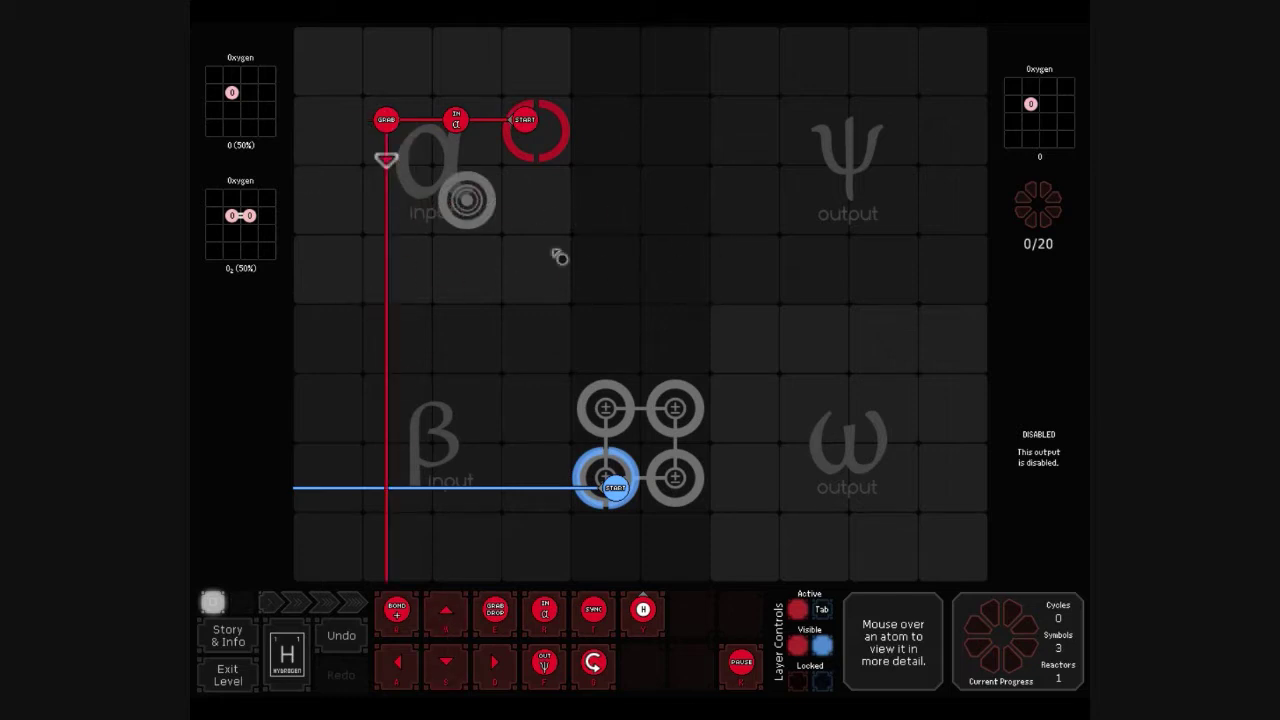
pyautogui.moveTo(497, 664); pyautogui.dragTo(420, 188)
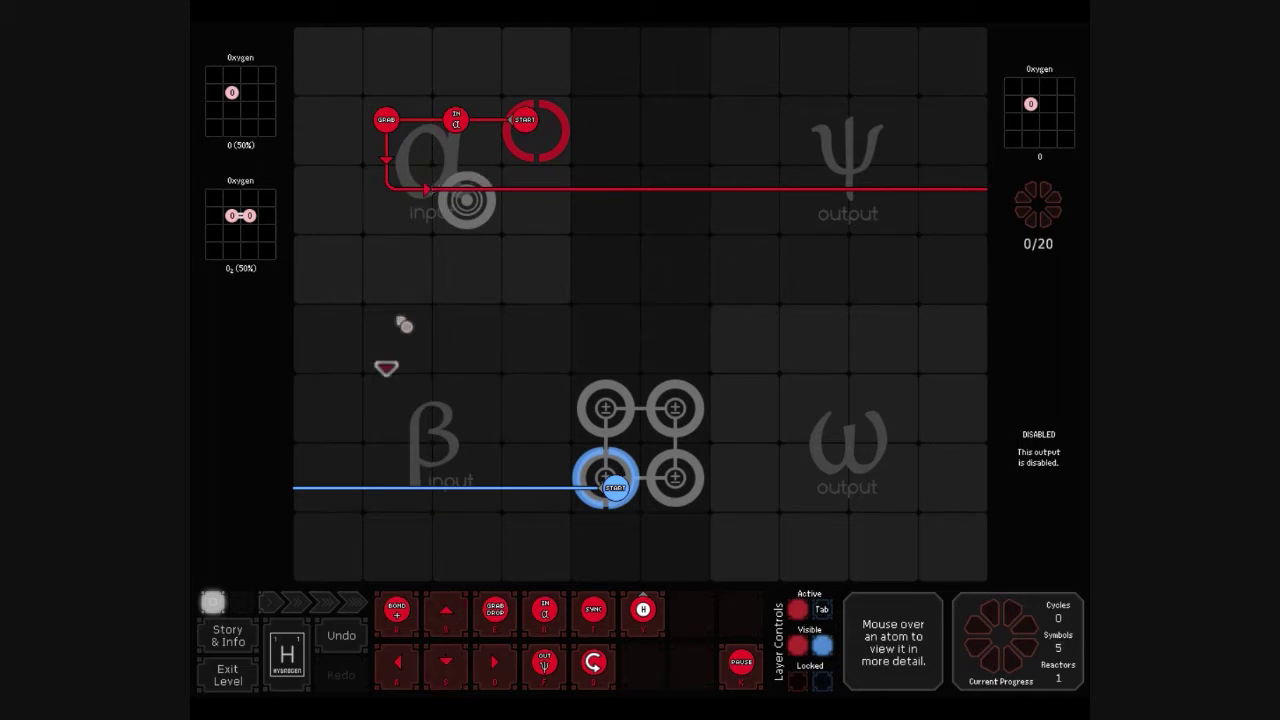
pyautogui.click(420, 188)
pyautogui.click(512, 298)
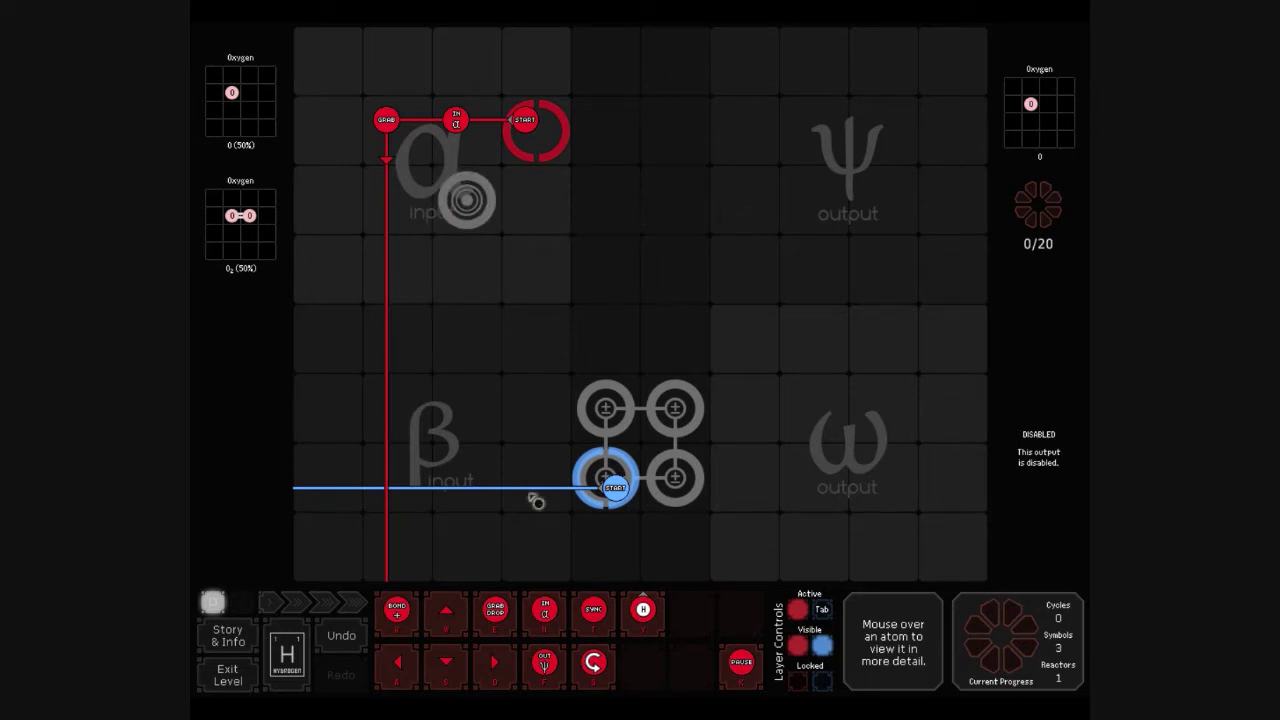
# Add a Sense instruction below the grab that detects Oxygen and branches right.
pyautogui.moveTo(643, 609); pyautogui.dragTo(400, 215)
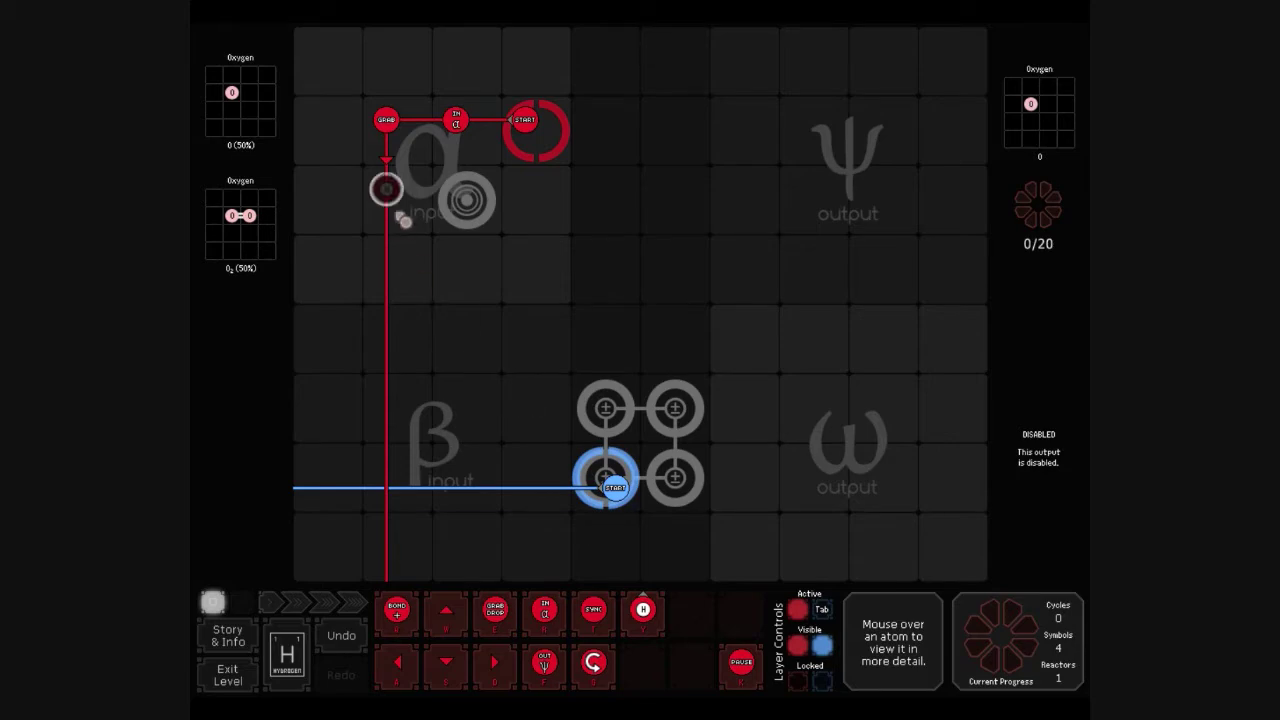
pyautogui.click(389, 190)
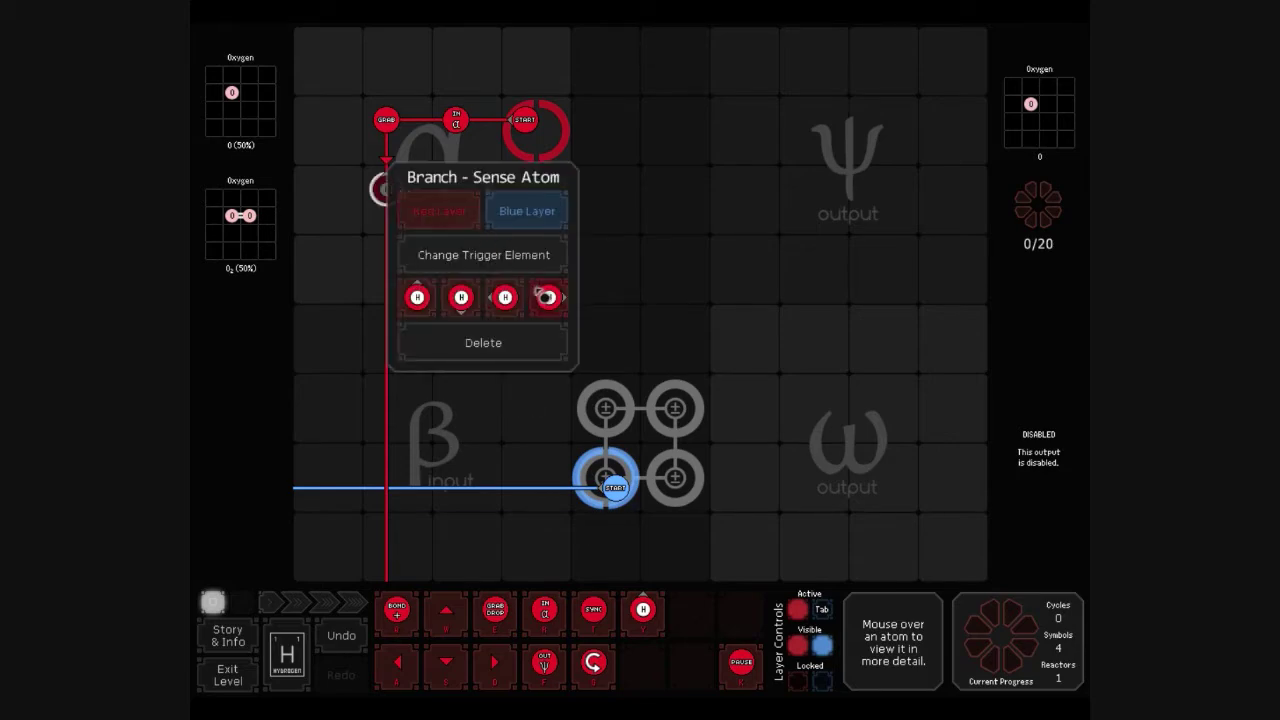
pyautogui.click(540, 262)
pyautogui.click(942, 138)
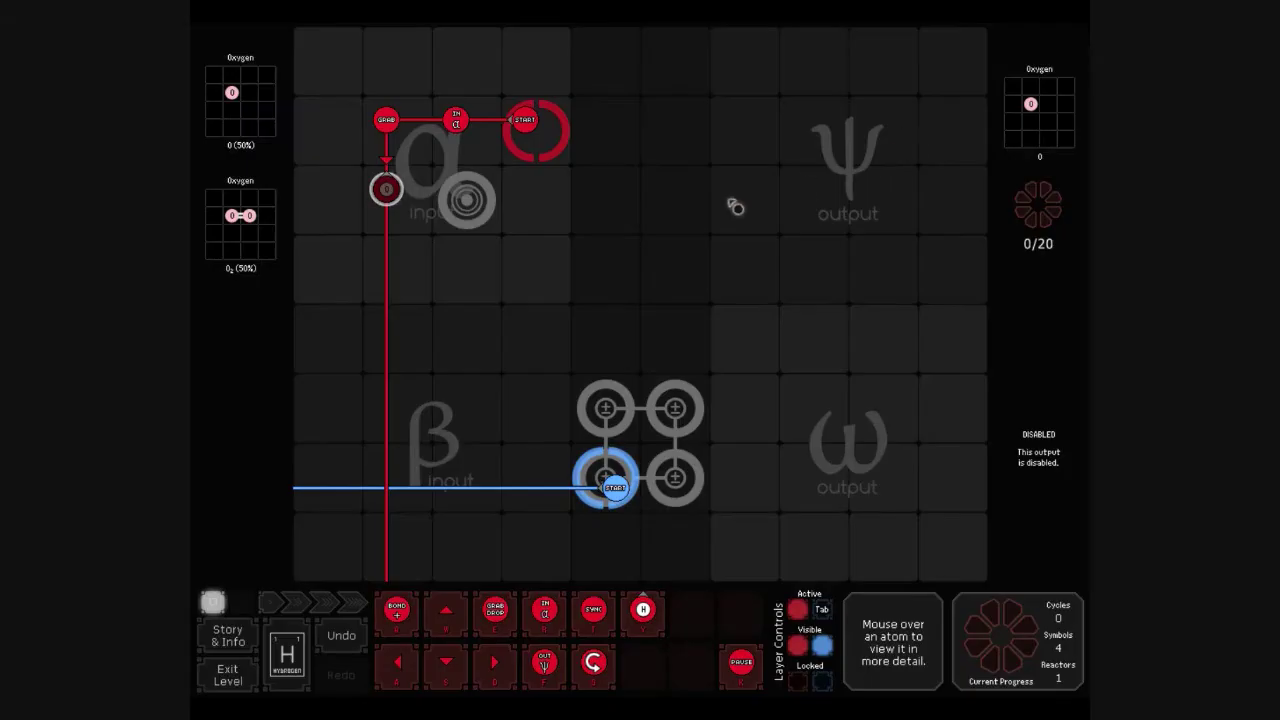
pyautogui.click(386, 190)
pyautogui.click(544, 312)
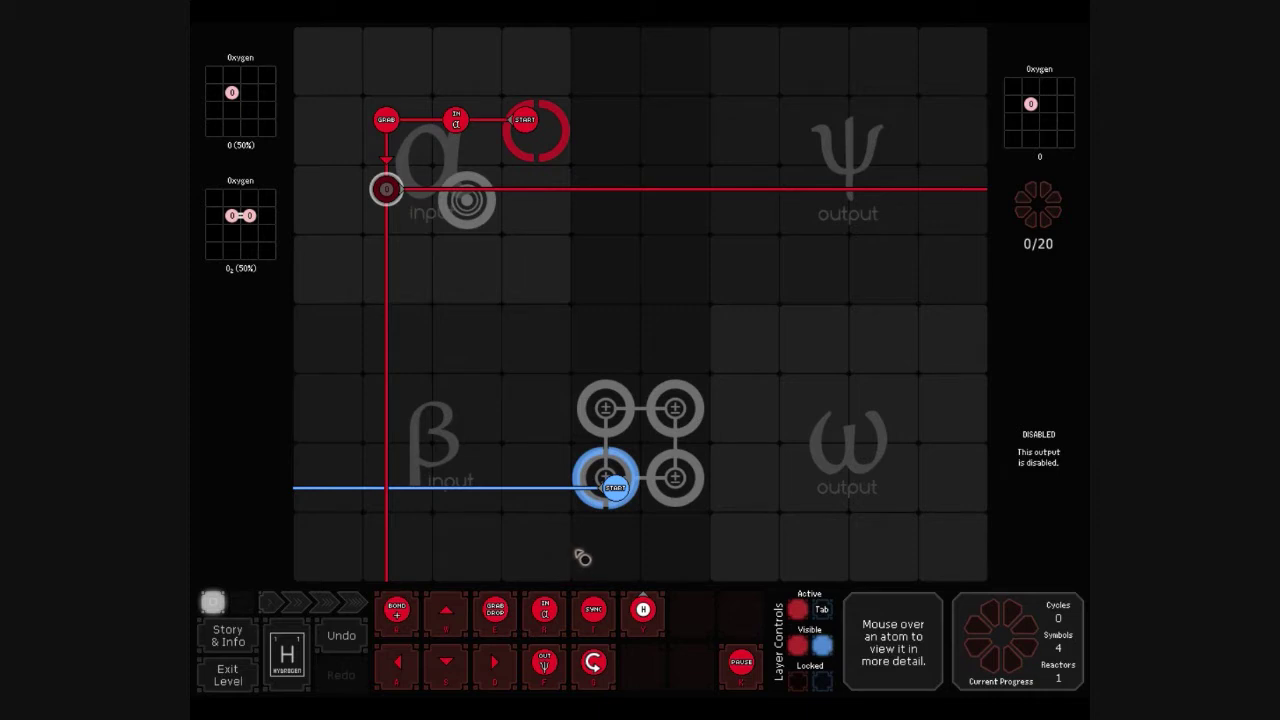
# Move three bonders into the top row beside the alpha input.
pyautogui.moveTo(689, 620); pyautogui.dragTo(557, 220)
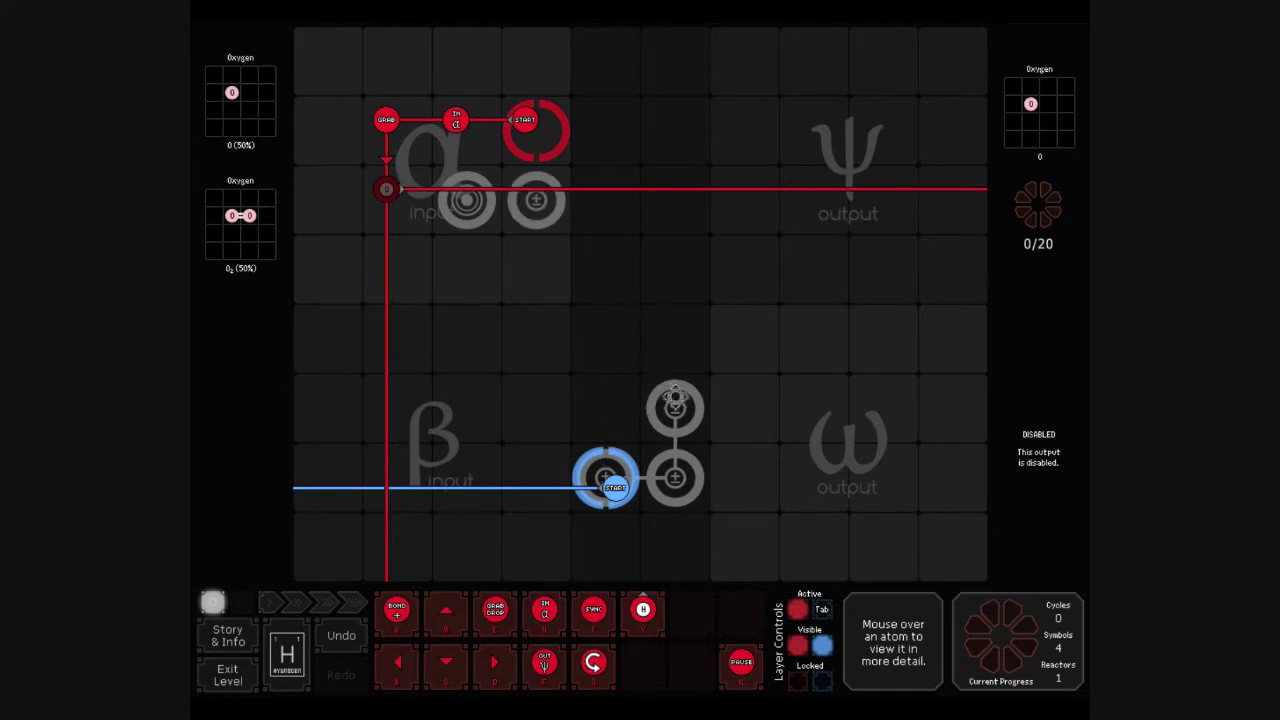
pyautogui.moveTo(676, 410); pyautogui.dragTo(608, 228)
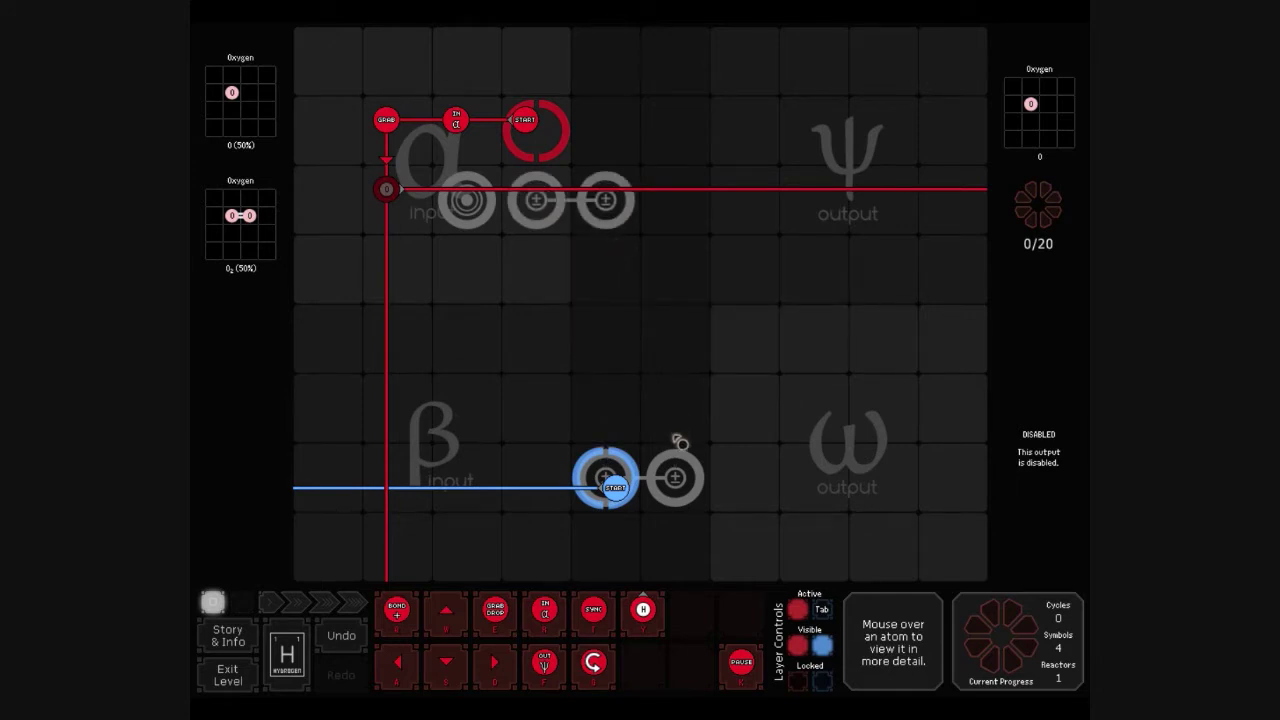
pyautogui.moveTo(676, 470); pyautogui.dragTo(674, 228)
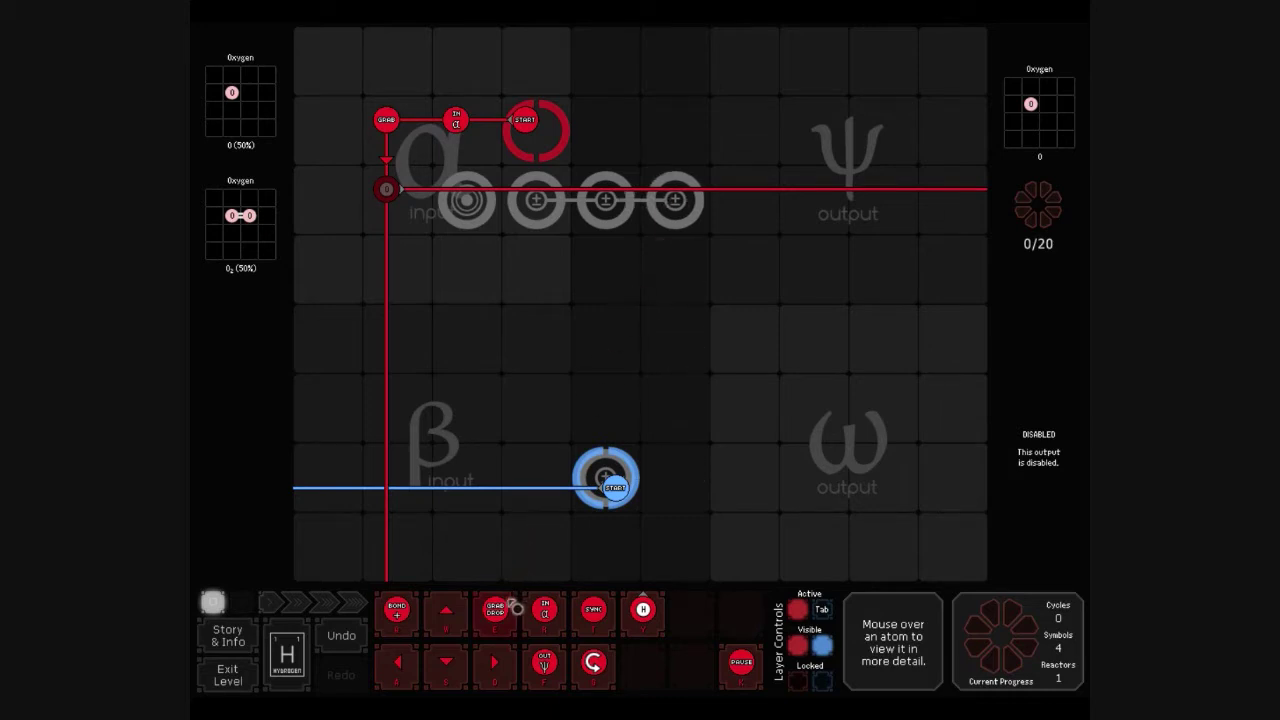
# Add two Bond − instructions along the red branch.
pyautogui.moveTo(410, 617); pyautogui.dragTo(528, 192)
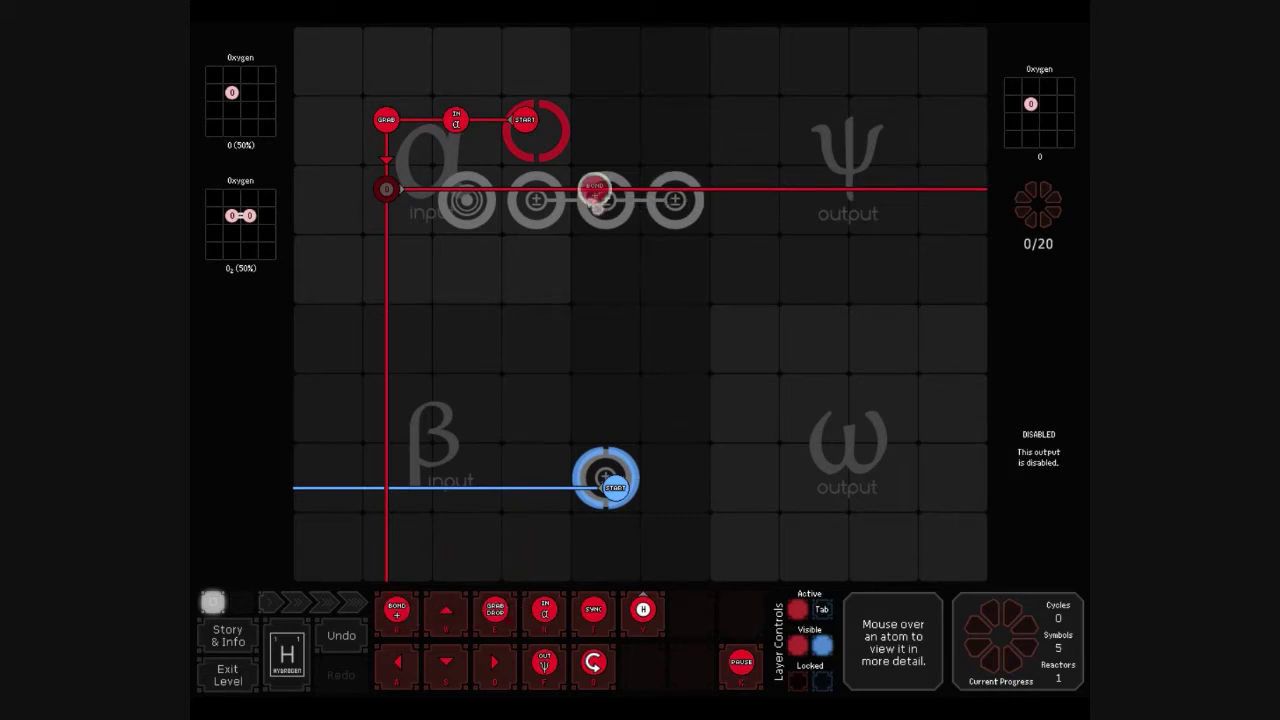
pyautogui.click(539, 197)
pyautogui.click(660, 258)
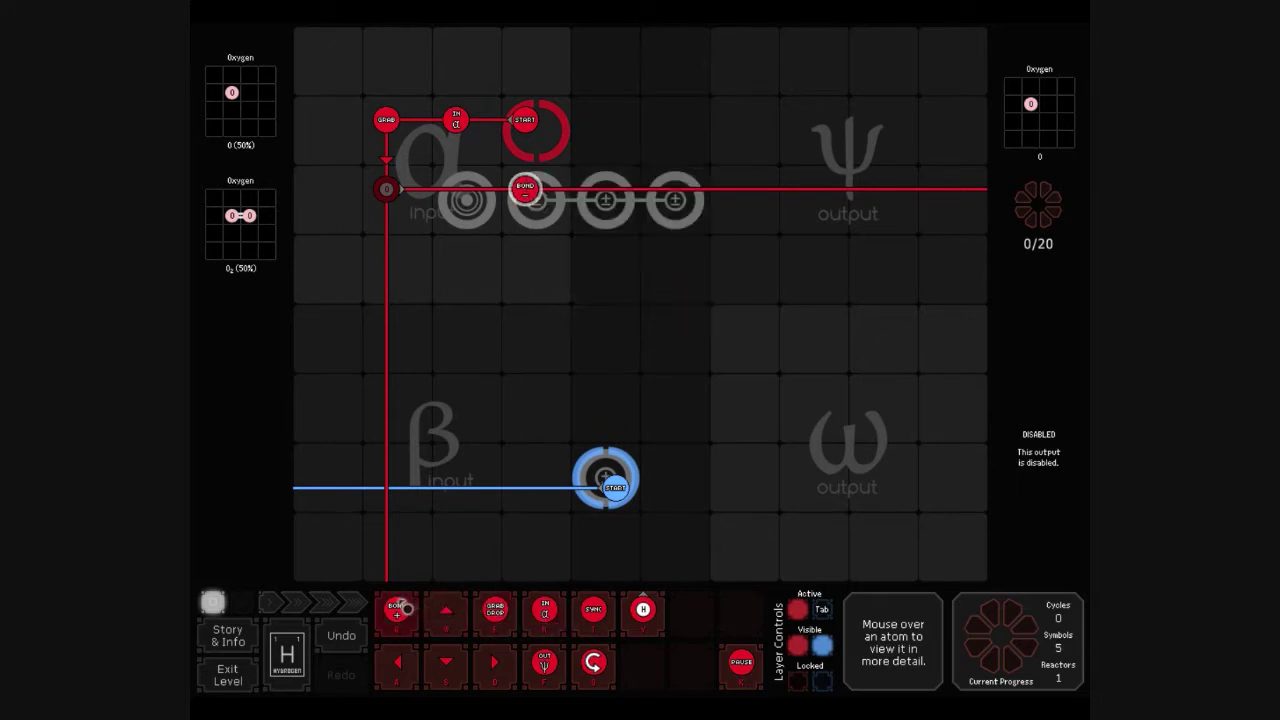
pyautogui.moveTo(400, 609); pyautogui.dragTo(595, 190)
pyautogui.click(598, 195)
pyautogui.click(741, 269)
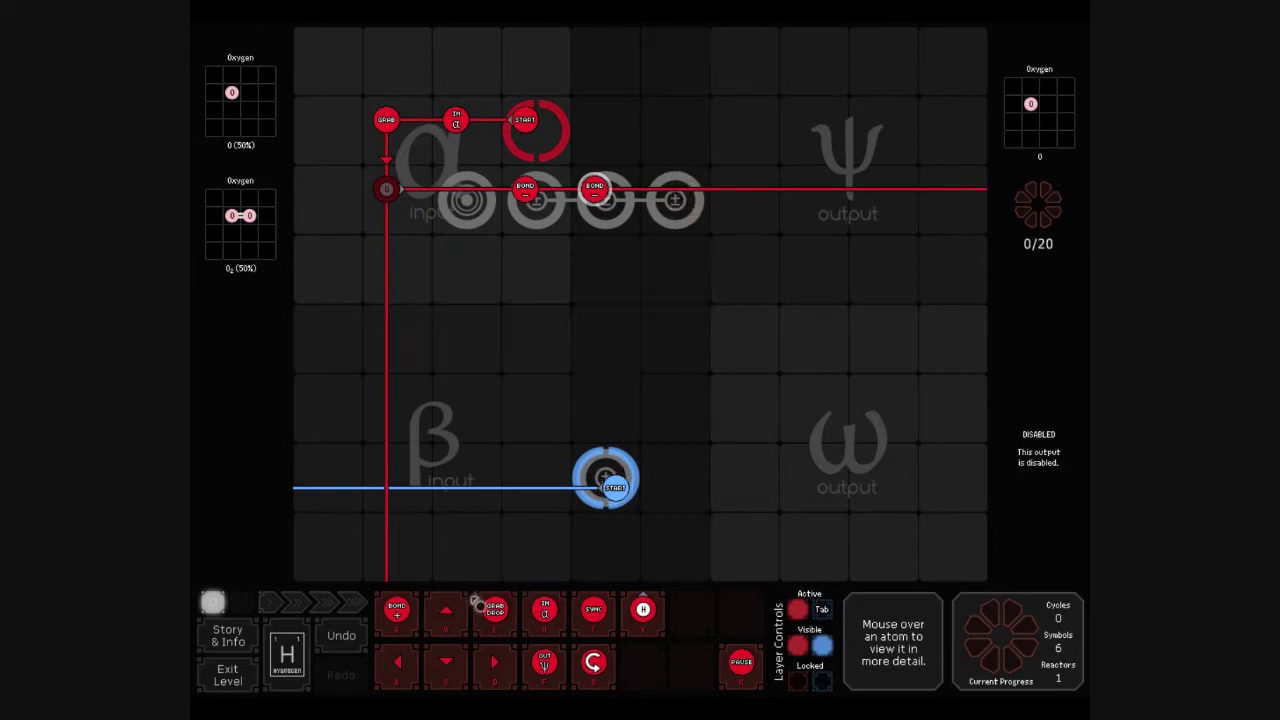
# Route the red paths down and right to a Drop on the right side.
pyautogui.moveTo(452, 667); pyautogui.dragTo(596, 266)
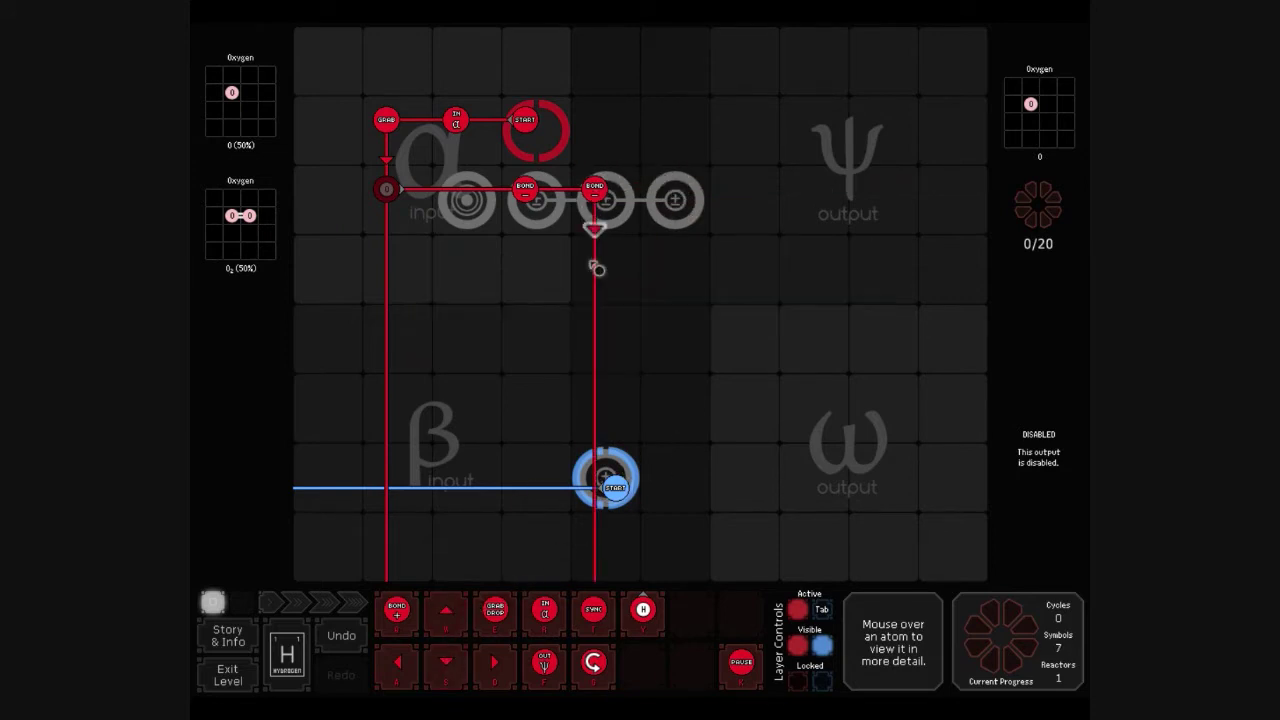
pyautogui.moveTo(494, 662); pyautogui.dragTo(380, 308)
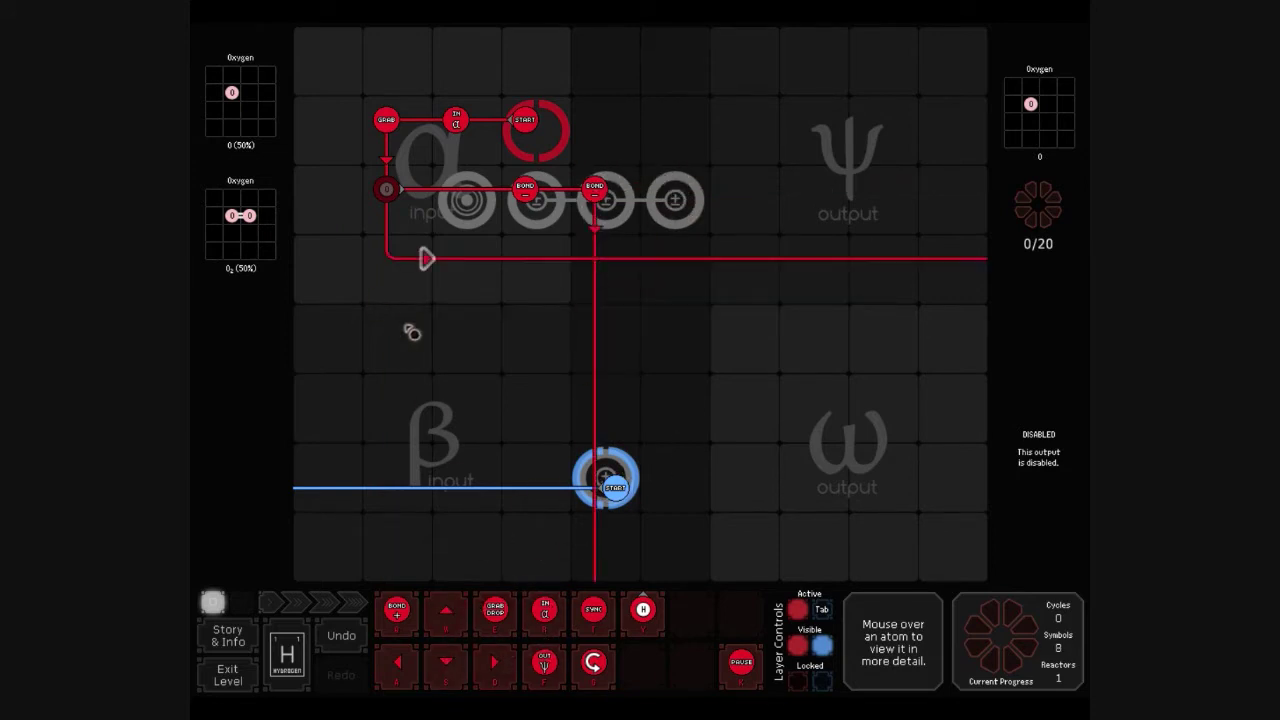
pyautogui.moveTo(494, 662); pyautogui.dragTo(585, 277)
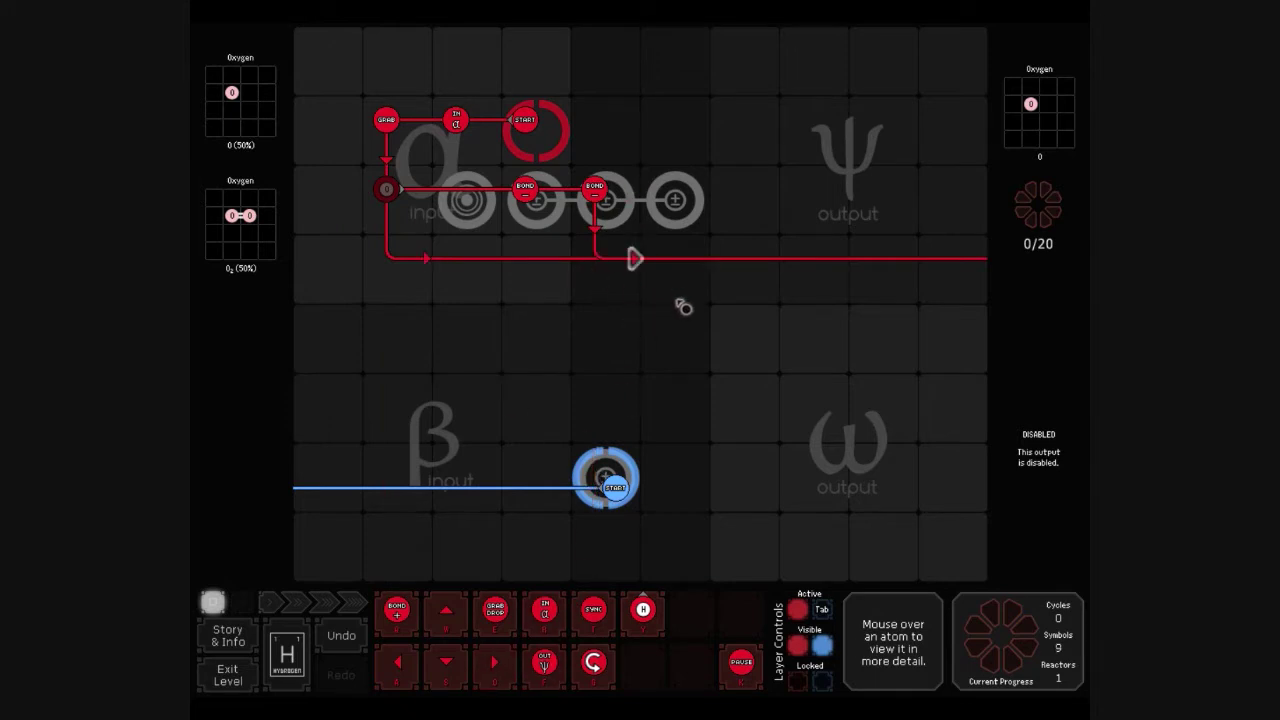
pyautogui.moveTo(497, 615); pyautogui.dragTo(733, 259)
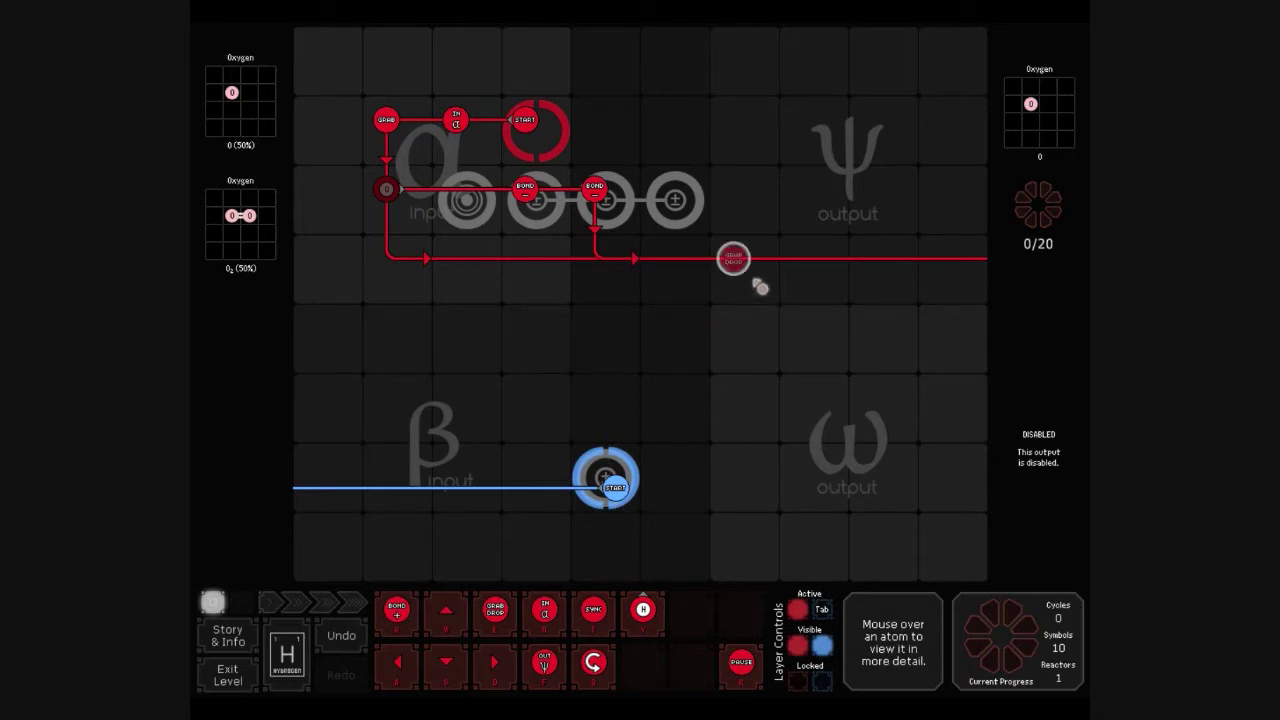
pyautogui.click(683, 278)
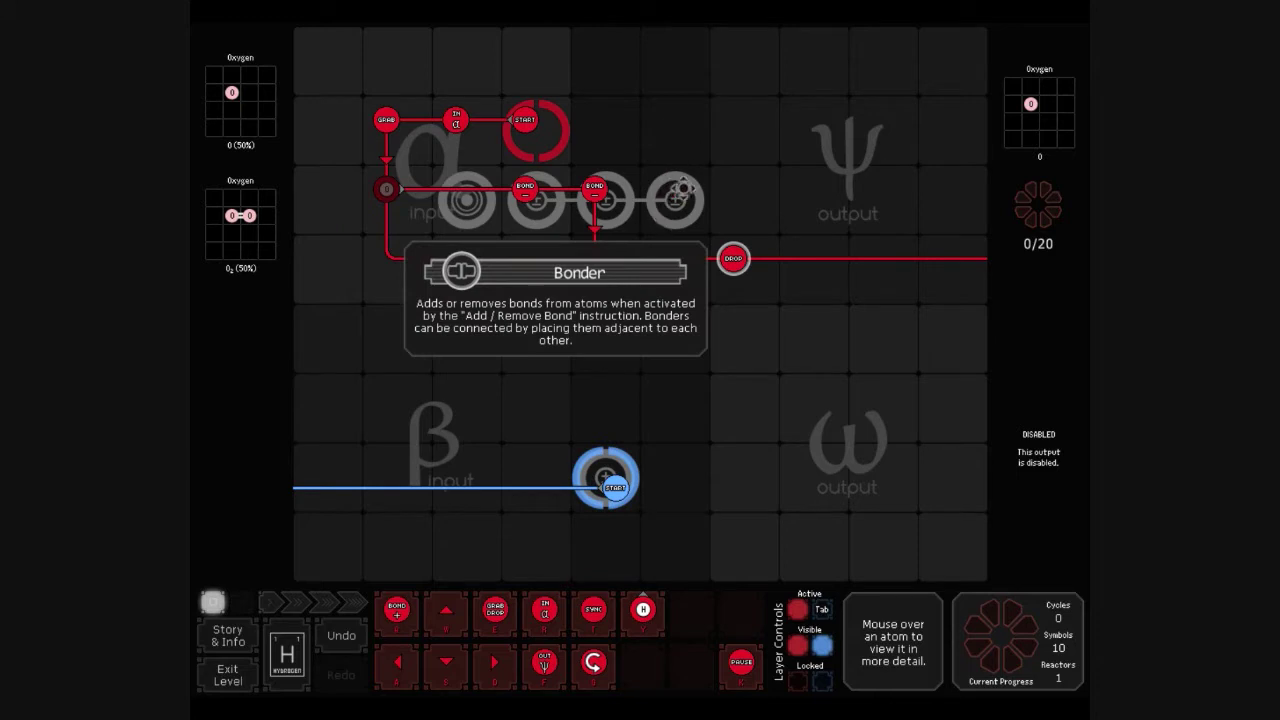
# Move blue Start near ψ, add a blue down arrow, and add Sync on both paths.
pyautogui.moveTo(615, 487); pyautogui.dragTo(754, 141)
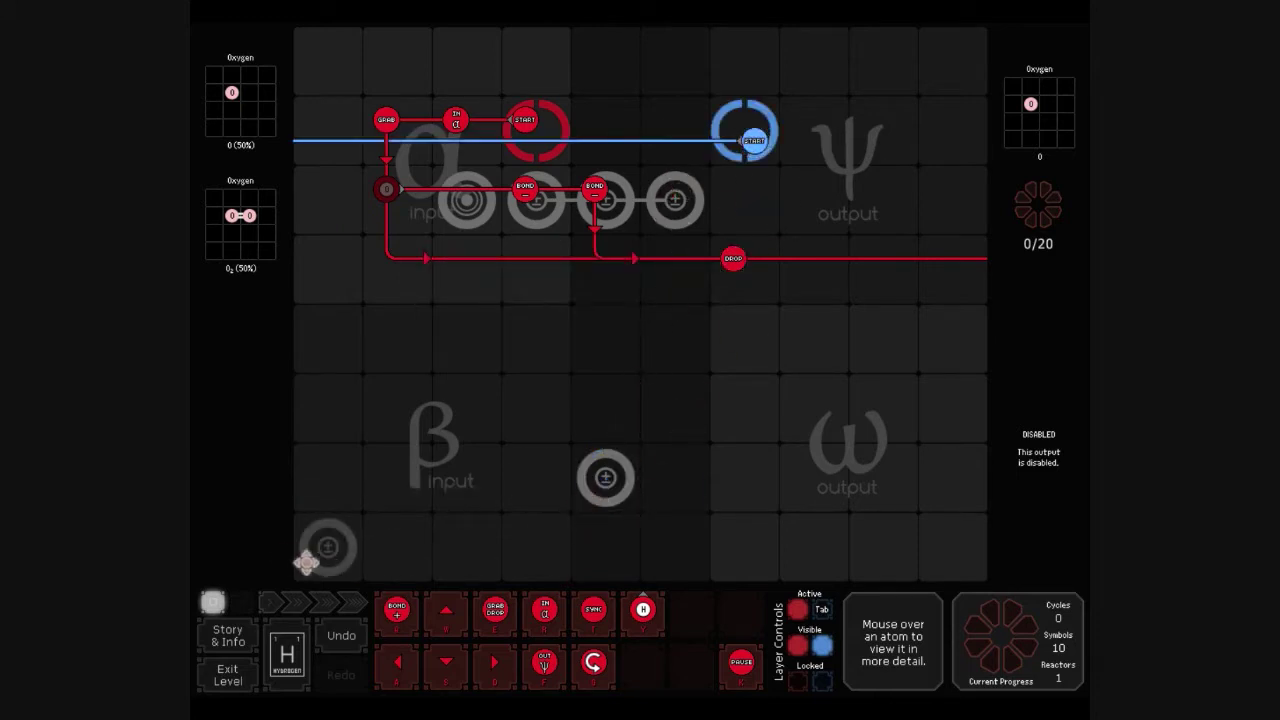
pyautogui.moveTo(603, 497); pyautogui.dragTo(300, 560)
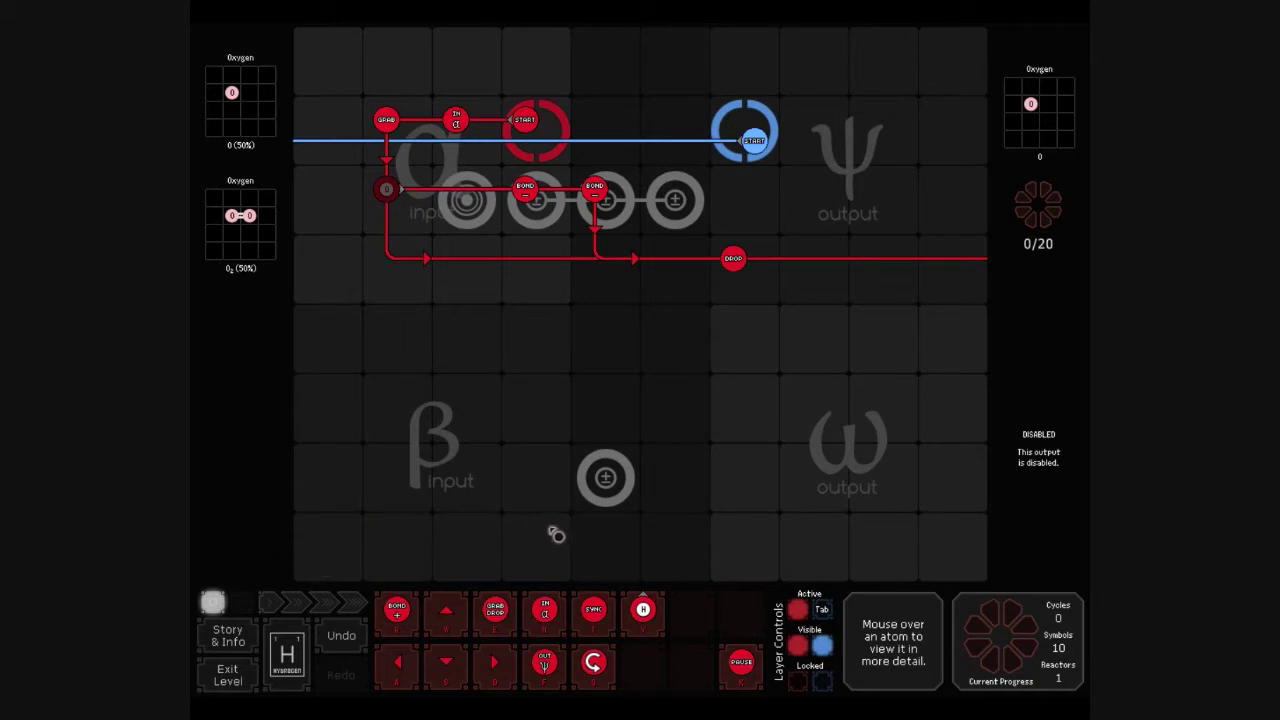
pyautogui.press('Tab')
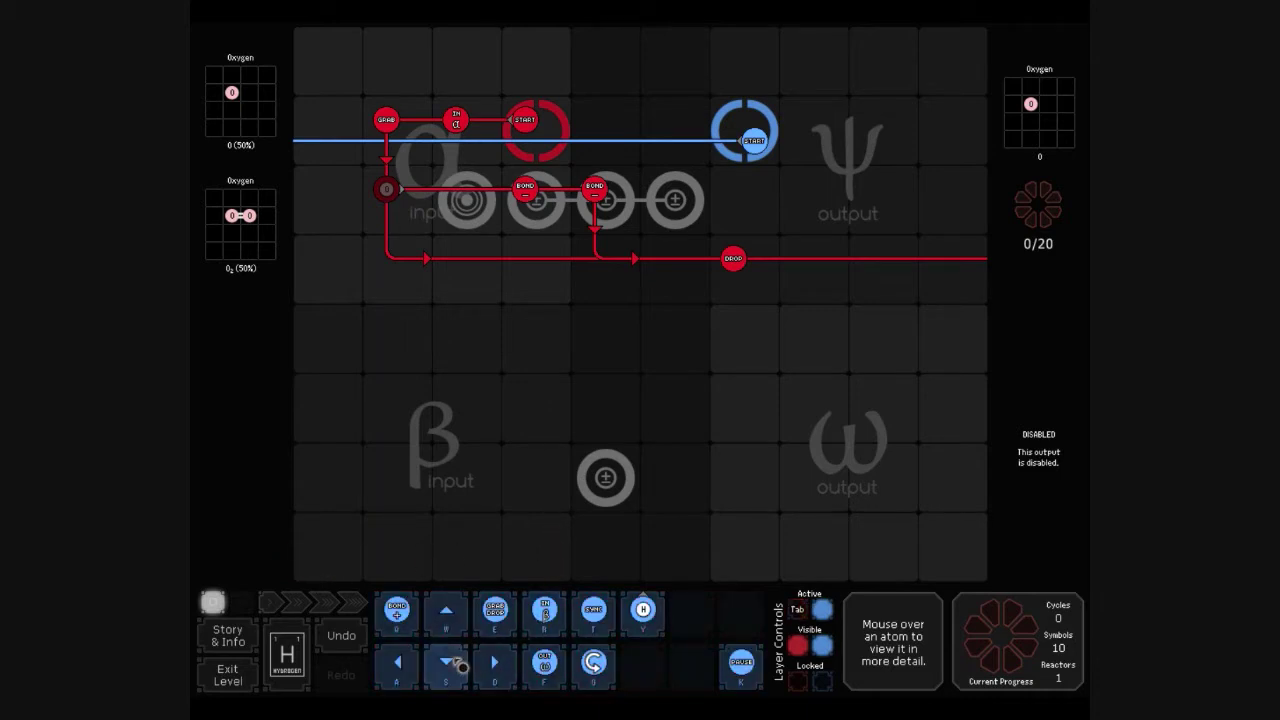
pyautogui.moveTo(455, 669); pyautogui.dragTo(685, 160)
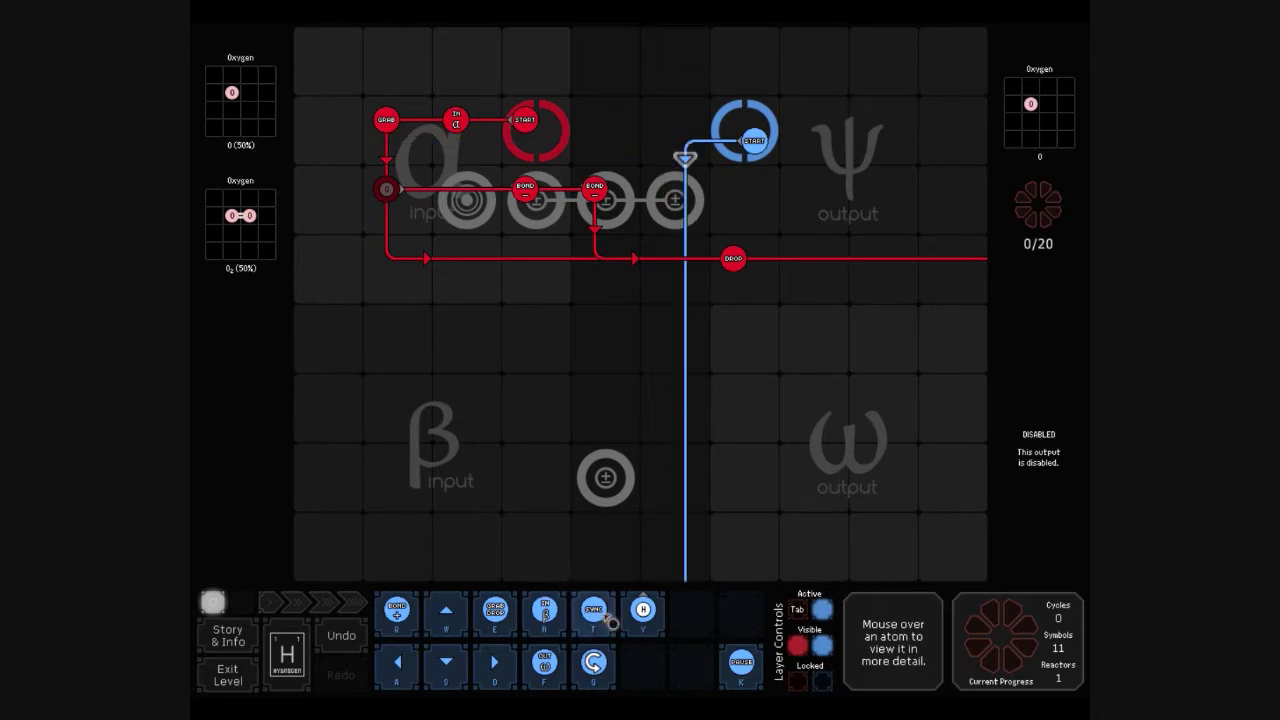
pyautogui.moveTo(600, 612)
pyautogui.mouseDown()
pyautogui.moveTo(620, 405)
pyautogui.moveTo(608, 634)
pyautogui.mouseUp()
pyautogui.press('Tab')
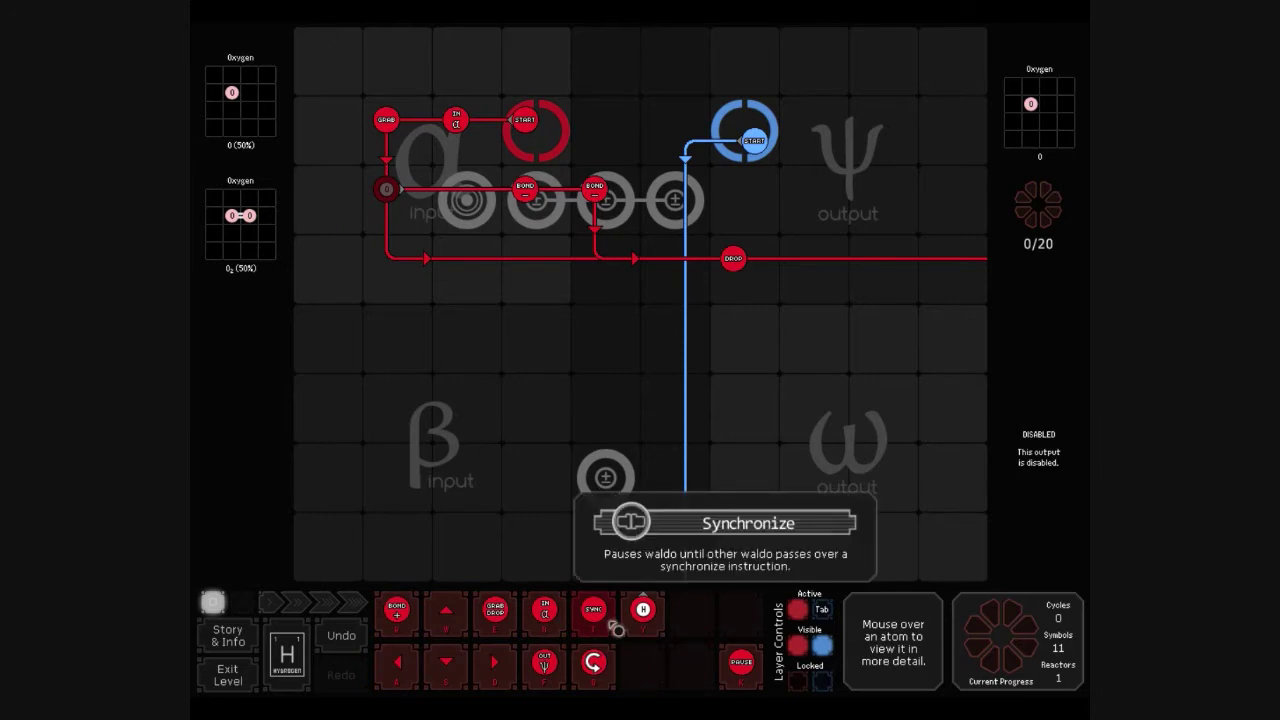
pyautogui.moveTo(617, 628)
pyautogui.mouseDown()
pyautogui.moveTo(617, 331)
pyautogui.moveTo(791, 363)
pyautogui.moveTo(645, 345)
pyautogui.moveTo(635, 273)
pyautogui.mouseUp()
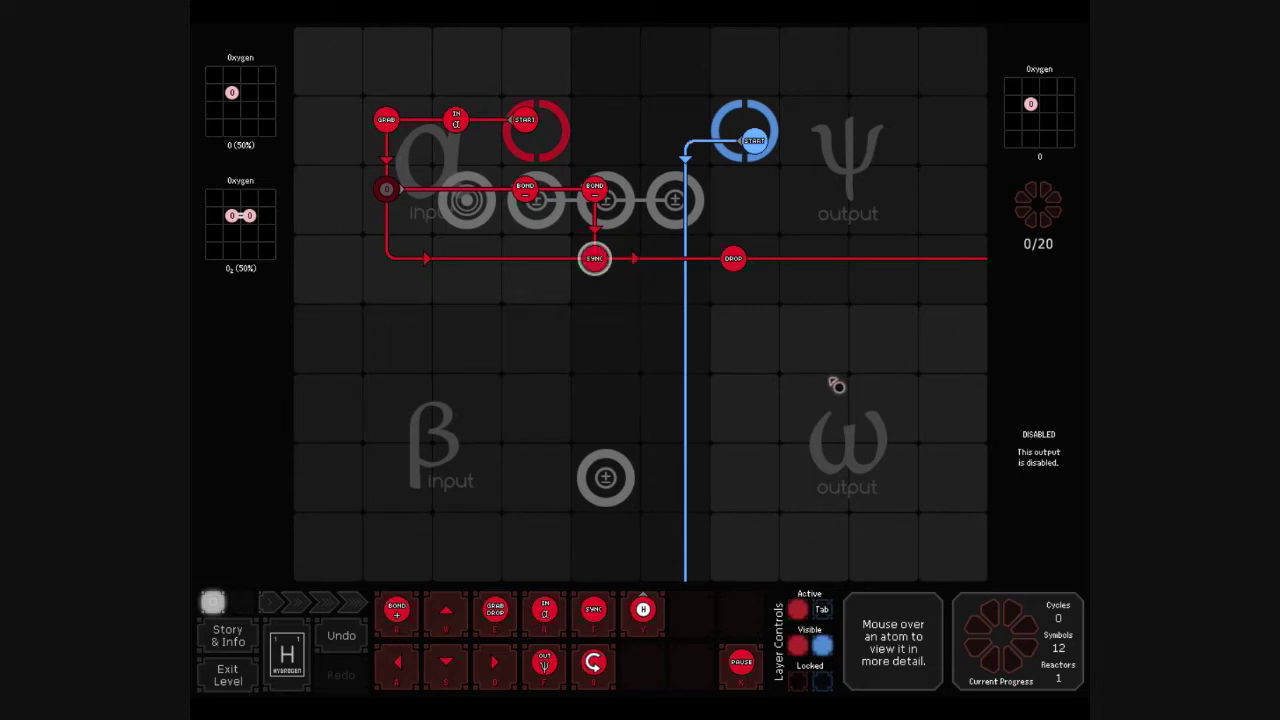
# Add a Sync point and a Grab at the top of the blue path.
pyautogui.press('Tab')
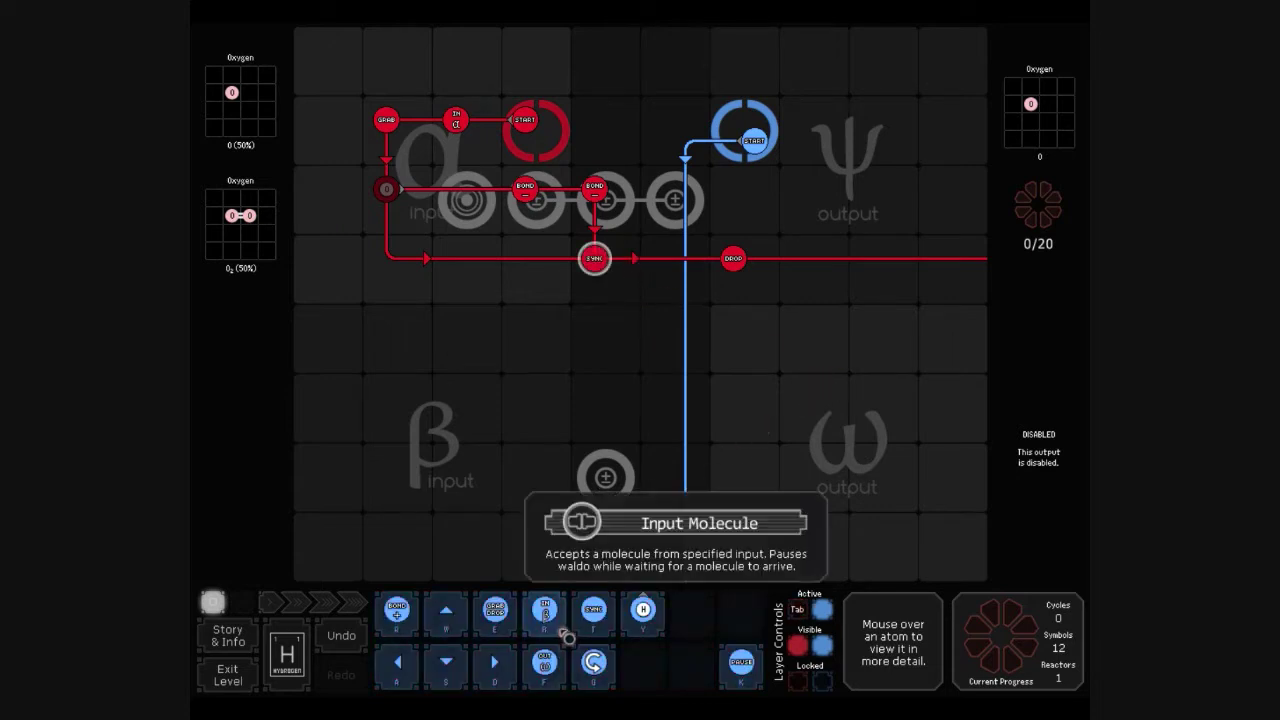
pyautogui.press('Tab')
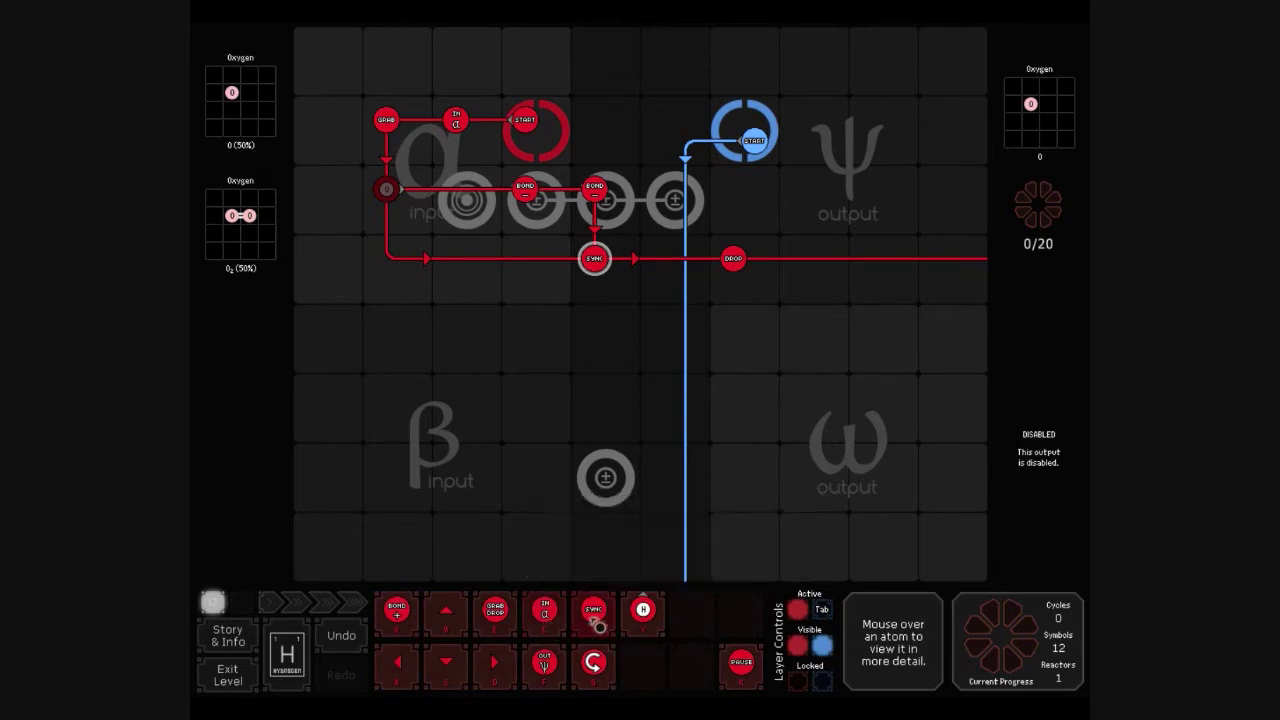
pyautogui.press('Tab')
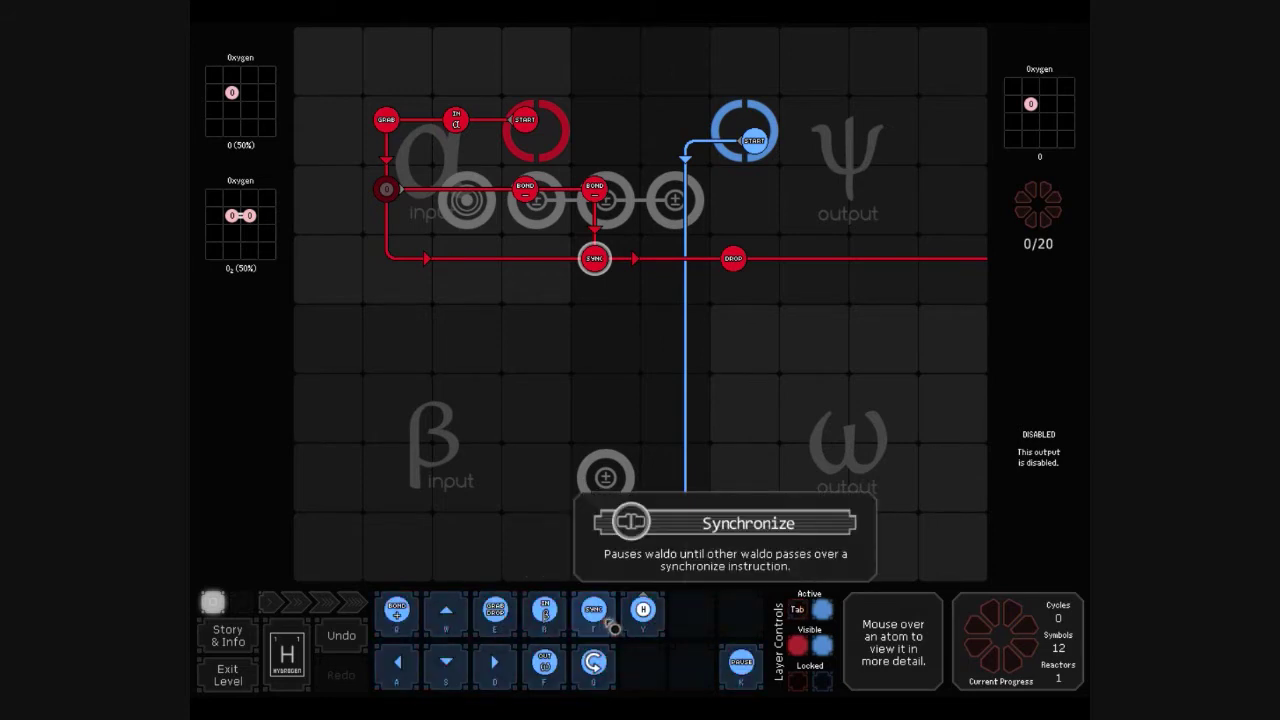
pyautogui.moveTo(610, 622); pyautogui.dragTo(684, 140)
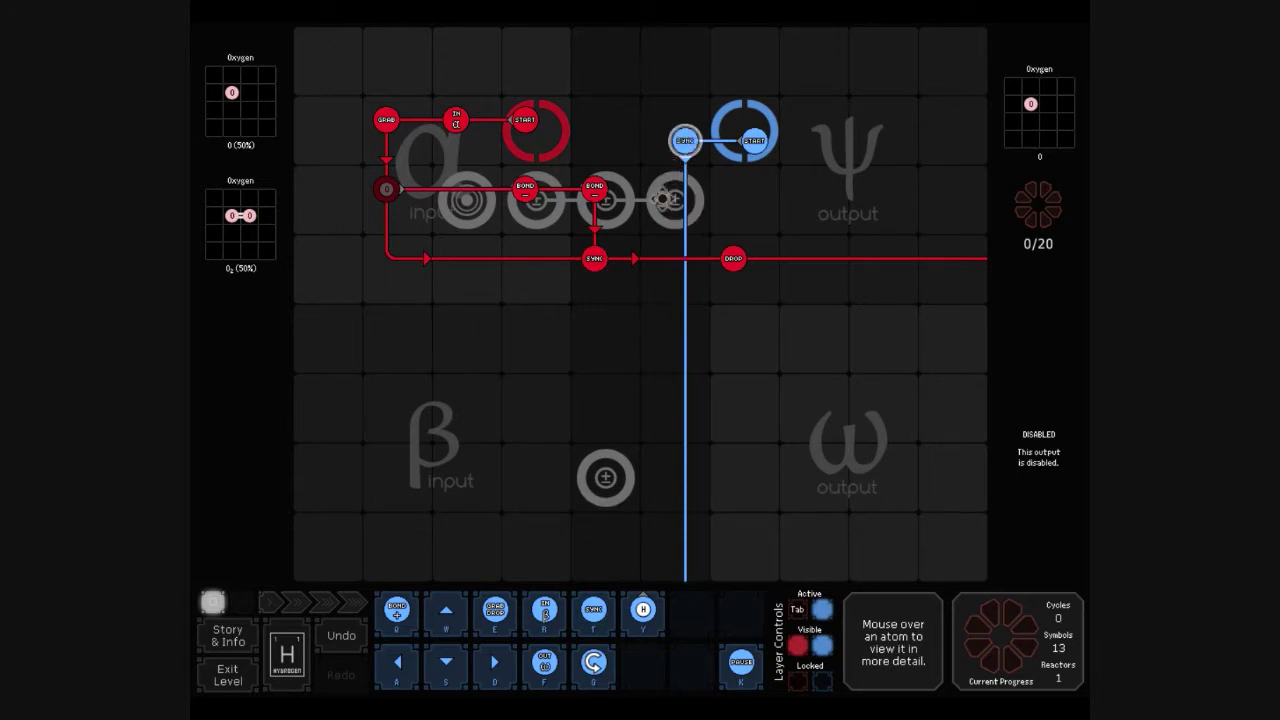
pyautogui.moveTo(495, 610)
pyautogui.mouseDown()
pyautogui.moveTo(561, 521)
pyautogui.moveTo(684, 209)
pyautogui.mouseUp()
pyautogui.click(684, 211)
pyautogui.click(631, 277)
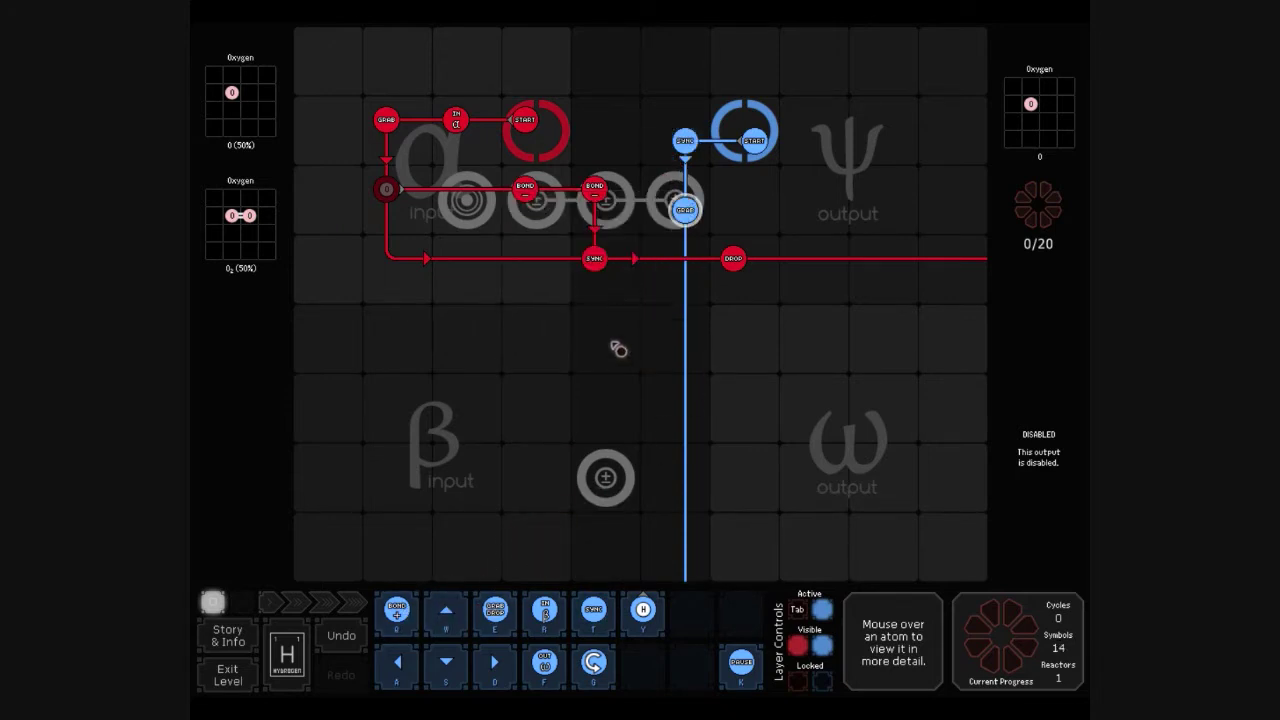
# Send the blue waldo right to a Drop, then up and left back to start.
pyautogui.moveTo(494, 661); pyautogui.dragTo(703, 210)
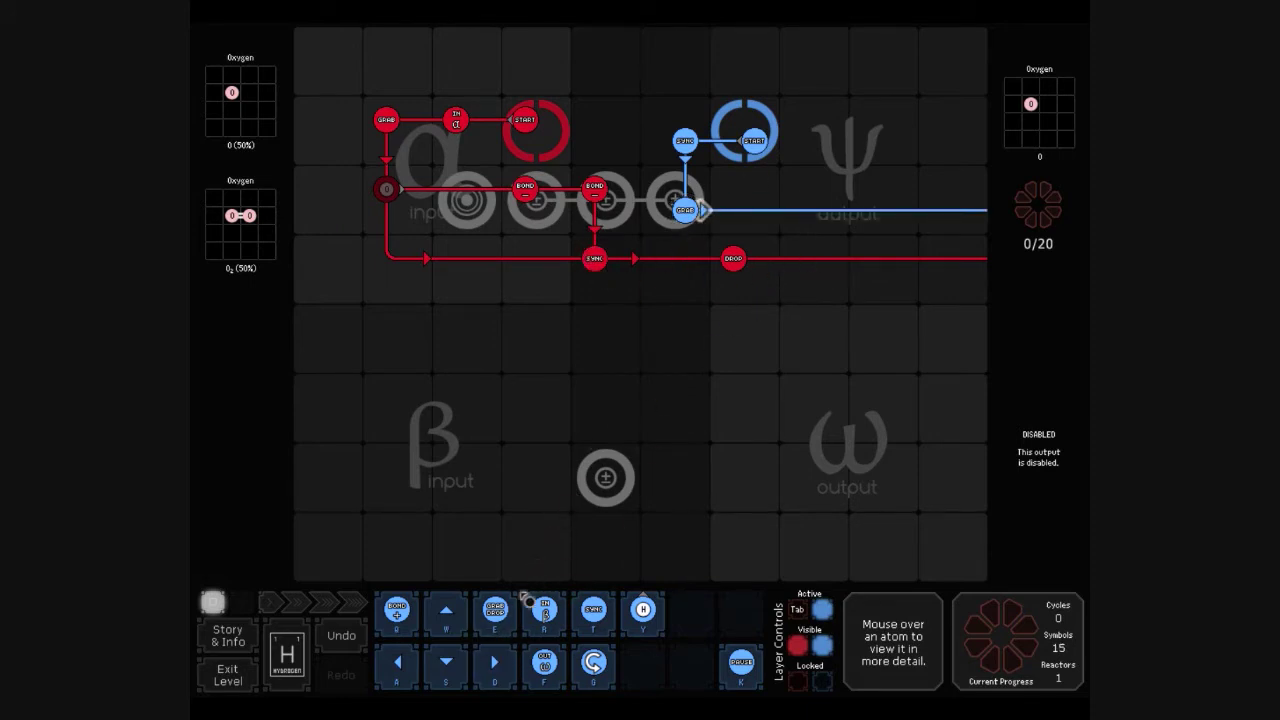
pyautogui.moveTo(495, 610); pyautogui.dragTo(757, 211)
pyautogui.click(757, 211)
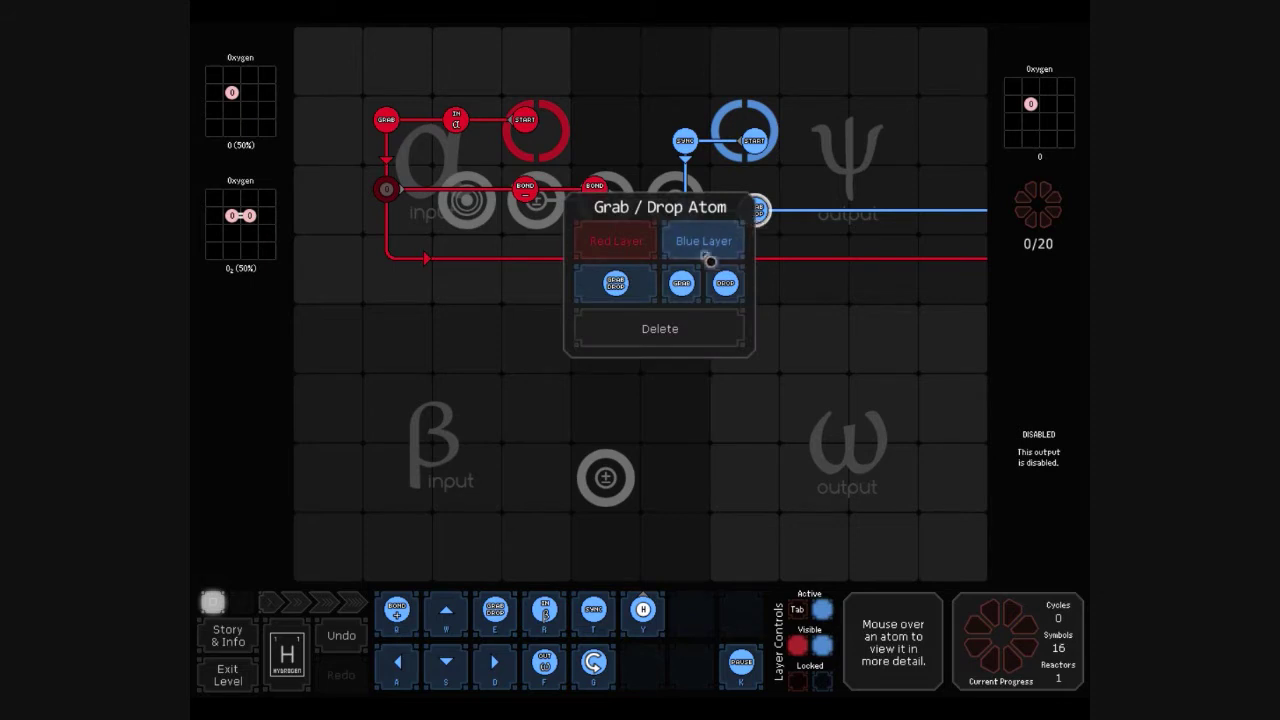
pyautogui.click(725, 283)
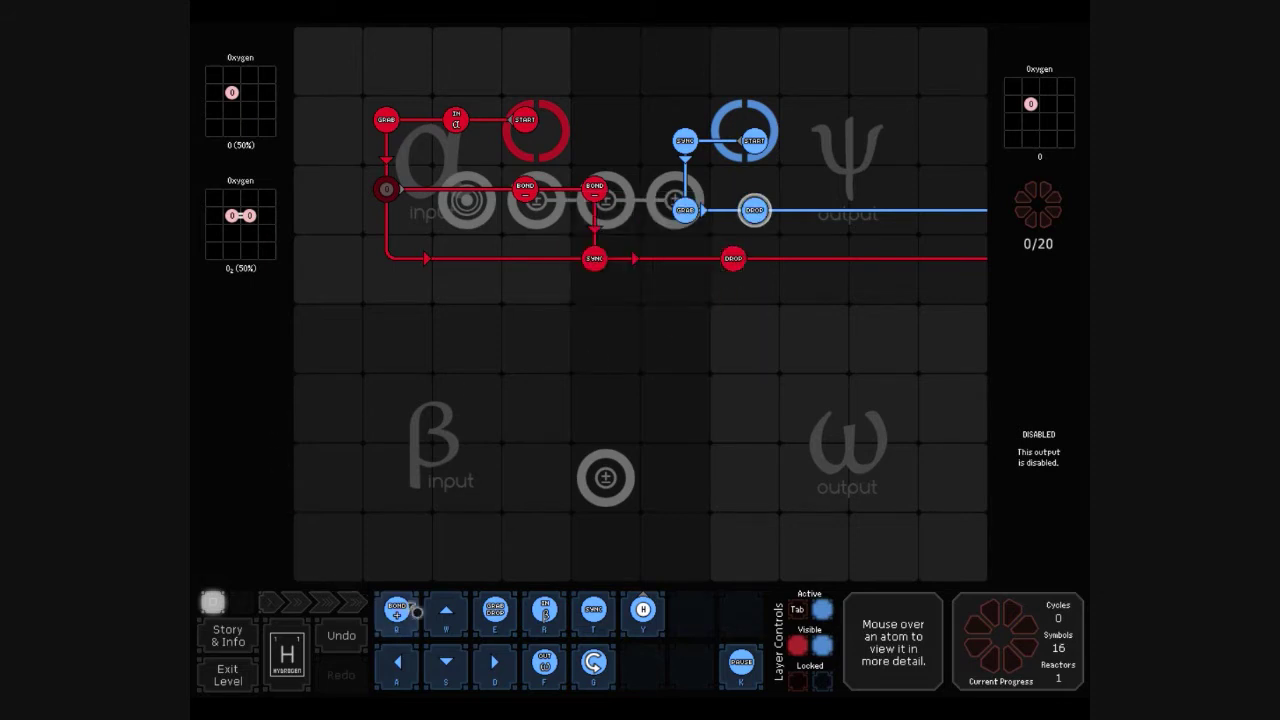
pyautogui.moveTo(446, 610); pyautogui.dragTo(754, 170)
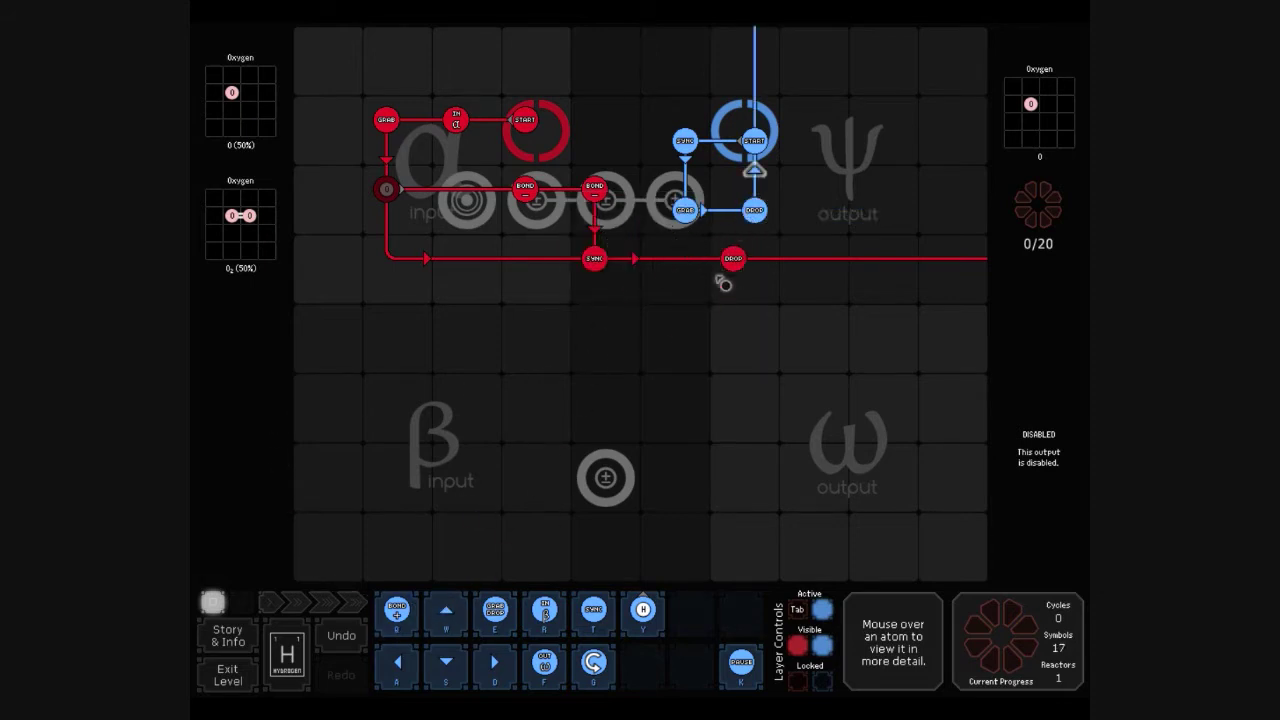
pyautogui.moveTo(397, 665); pyautogui.dragTo(773, 162)
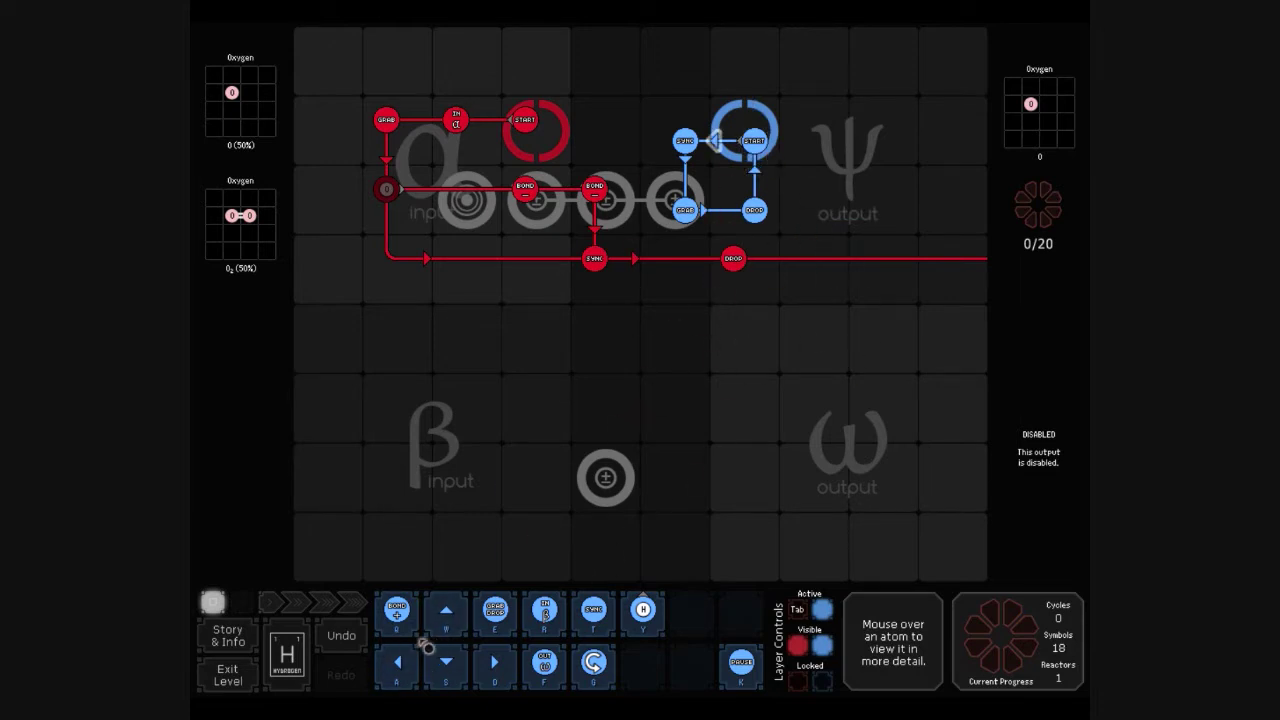
# Route red up and left back to start with OUT ψ, then run the reactor.
pyautogui.press('Tab')
pyautogui.moveTo(452, 636); pyautogui.dragTo(734, 252)
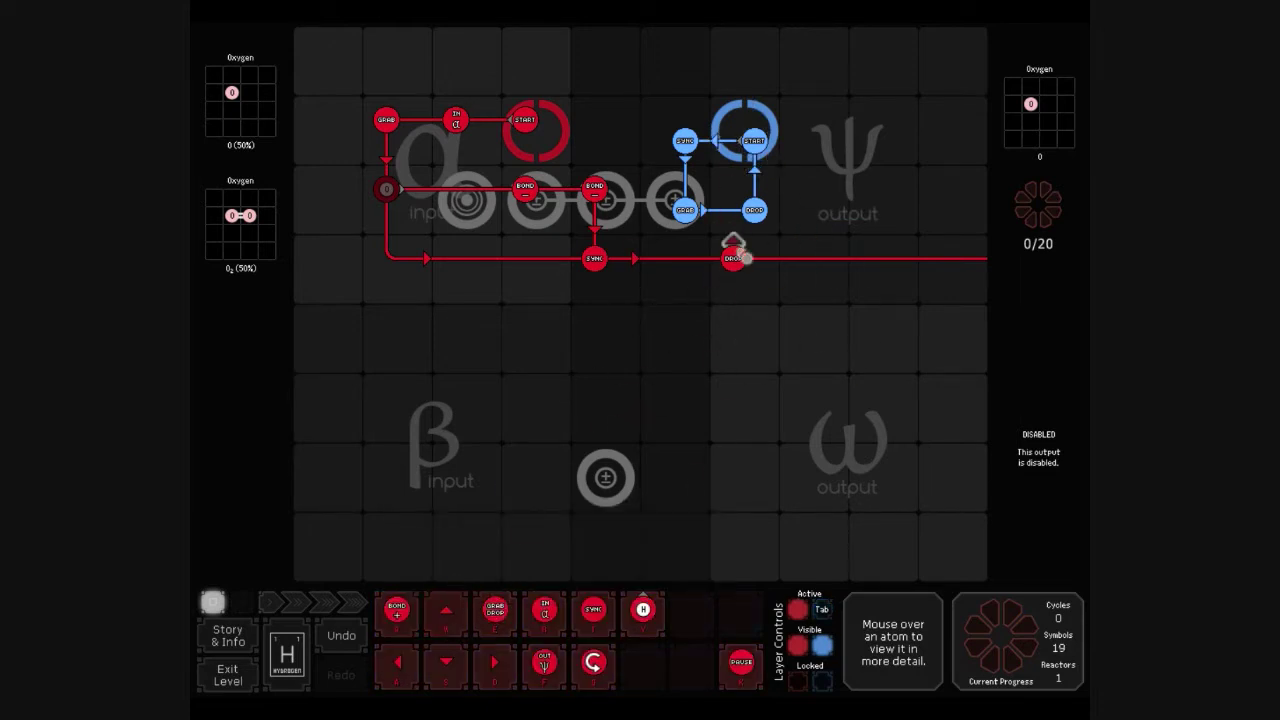
pyautogui.moveTo(400, 664); pyautogui.dragTo(734, 120)
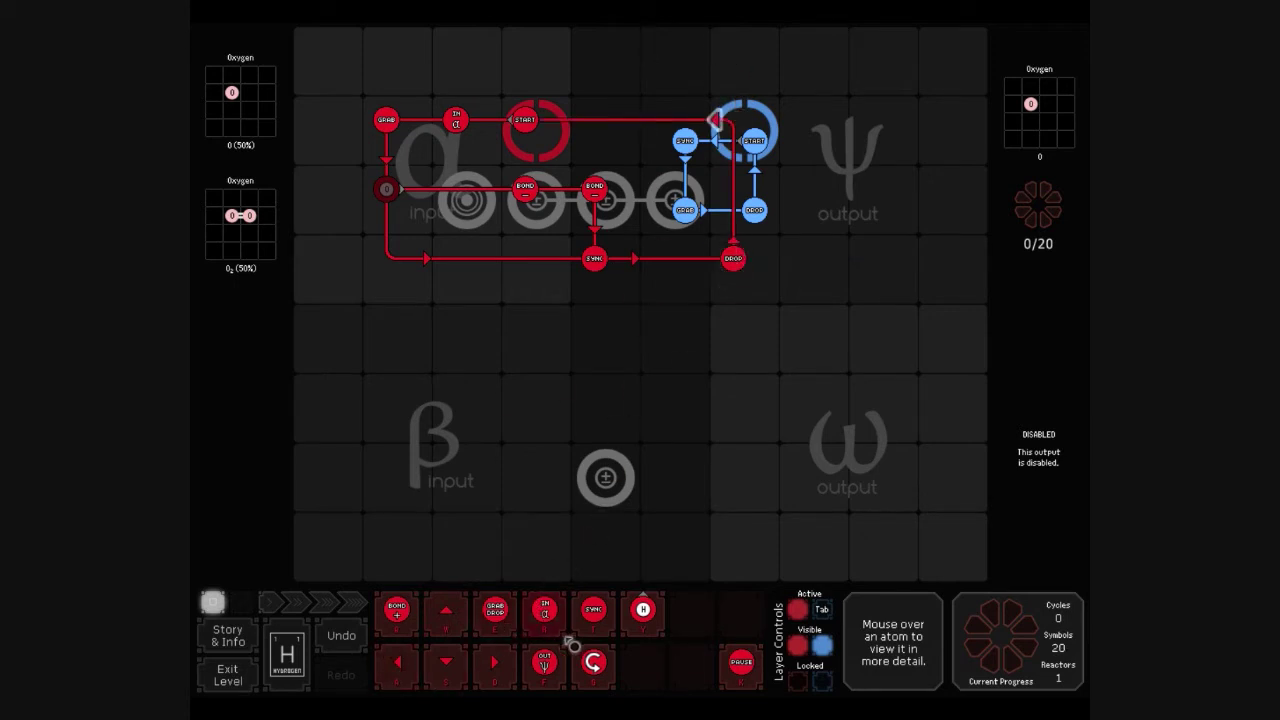
pyautogui.moveTo(544, 662); pyautogui.dragTo(734, 120)
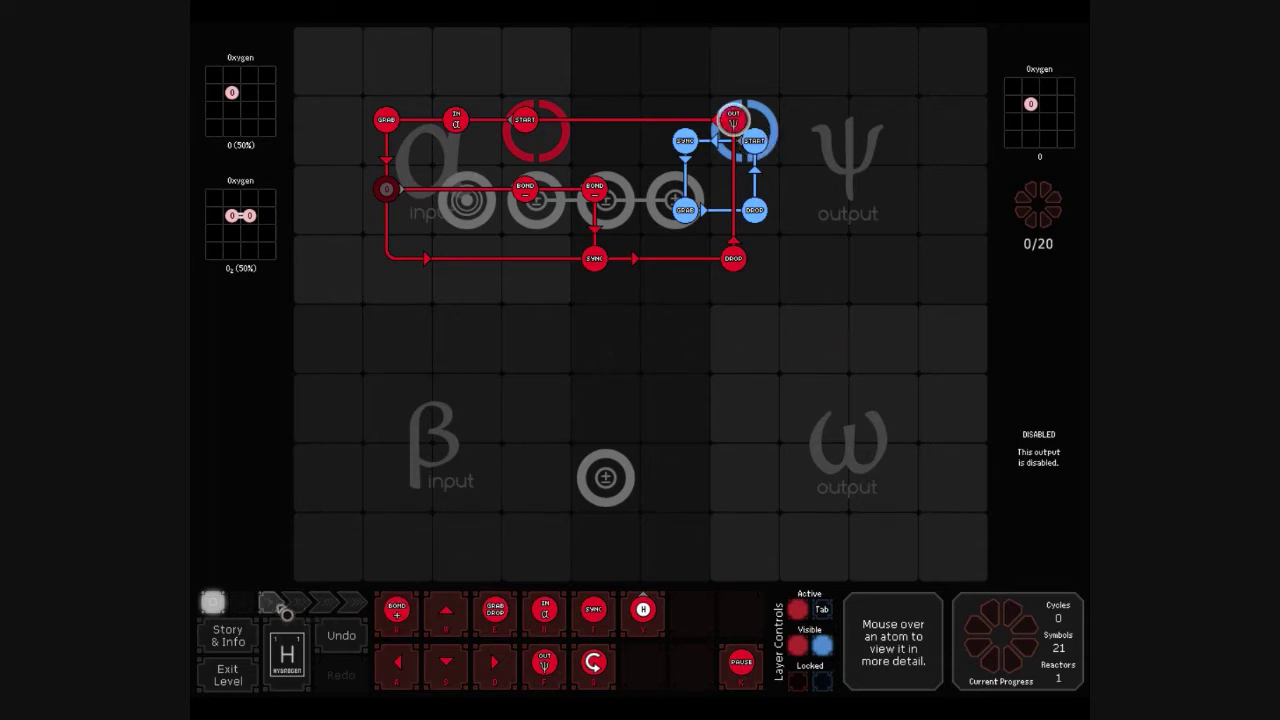
pyautogui.click(270, 601)
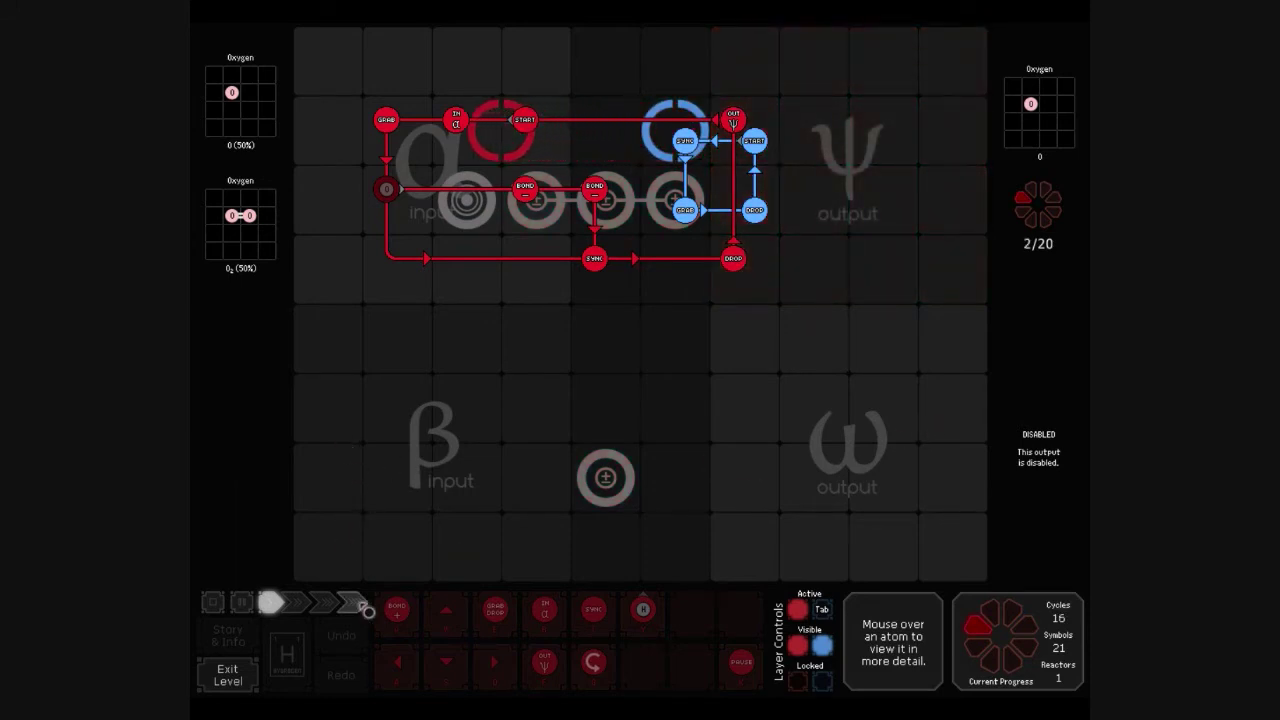
# Fast-forward to Assignment Complete (186 cycles, 21 symbols) and continue to the Alkonost map.
pyautogui.click(296, 603)
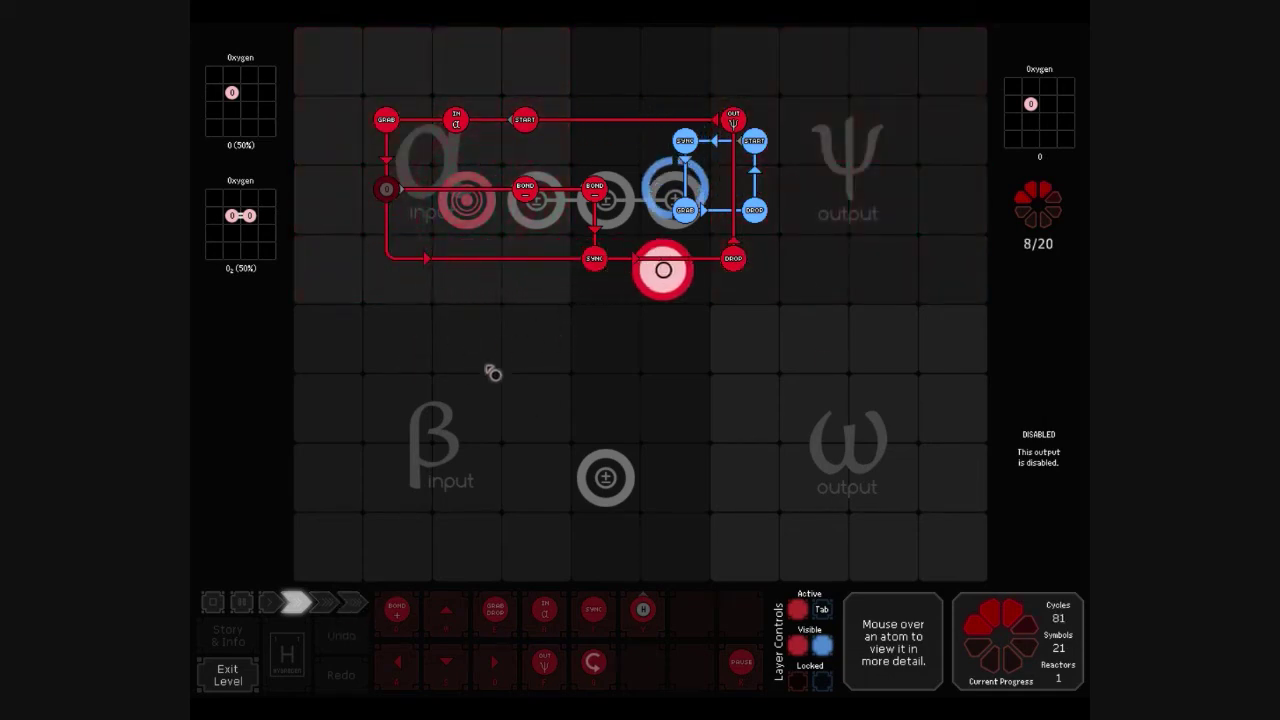
pyautogui.click(350, 602)
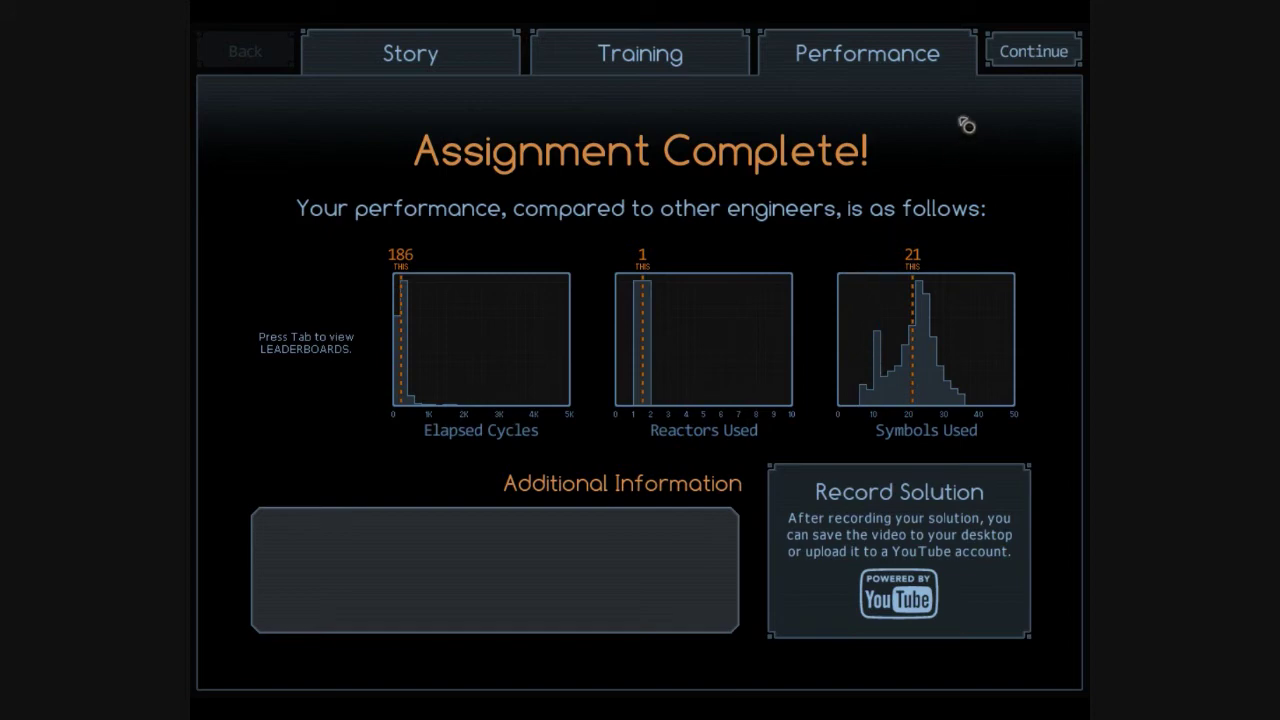
pyautogui.click(1022, 58)
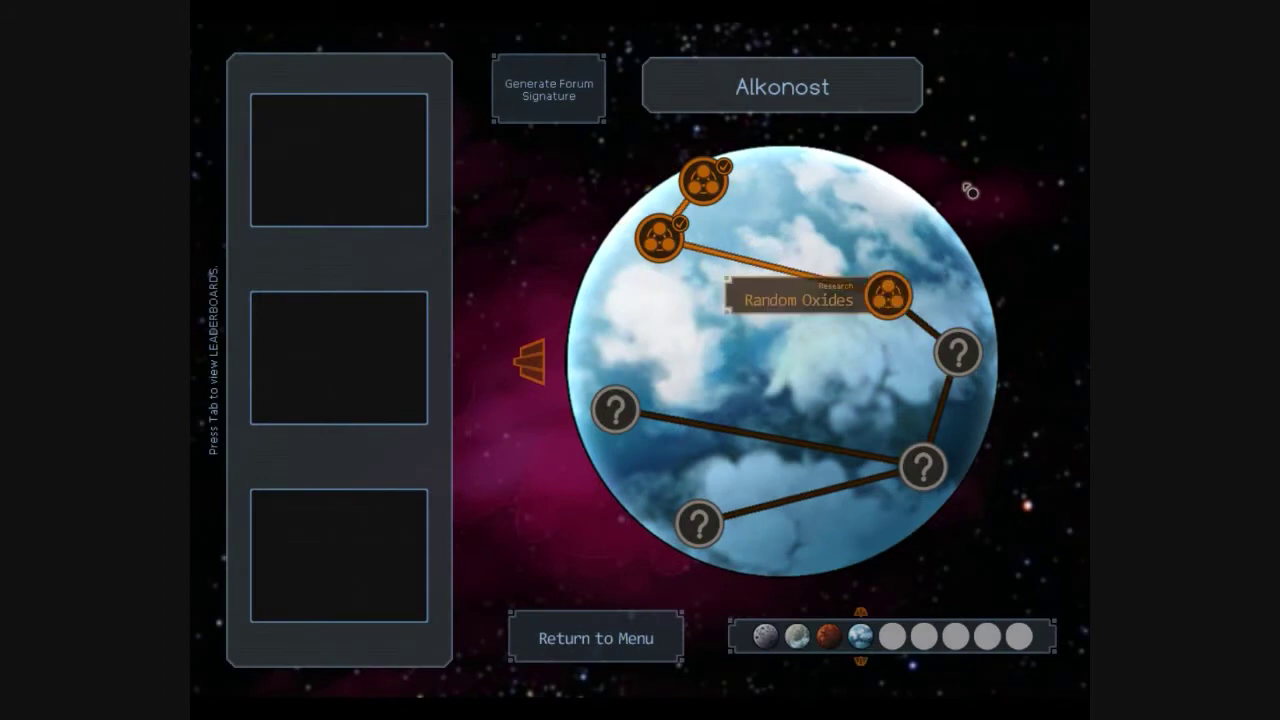
# Open the Random Oxides level from the Alkonost map.
pyautogui.click(900, 298)
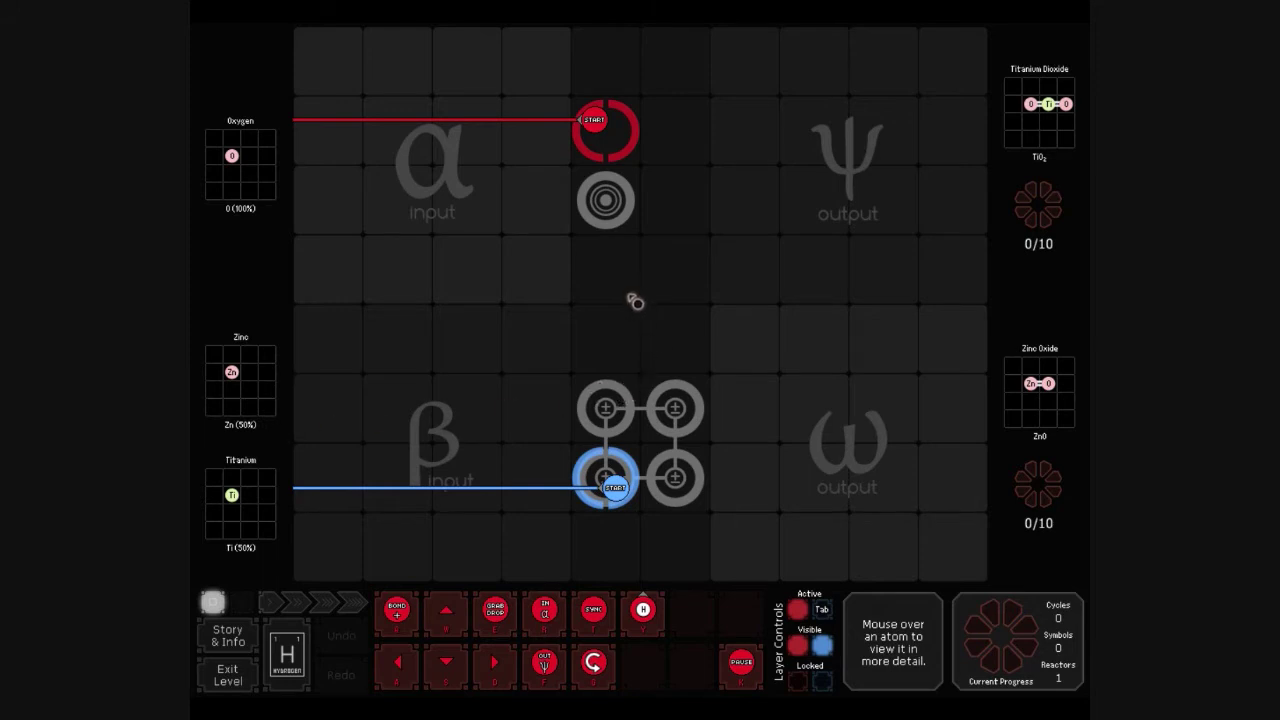
# Move the ringed part down-left, pair bonders mid-left and top-right, and add a red Grab/Drop.
pyautogui.moveTo(605, 200); pyautogui.dragTo(537, 270)
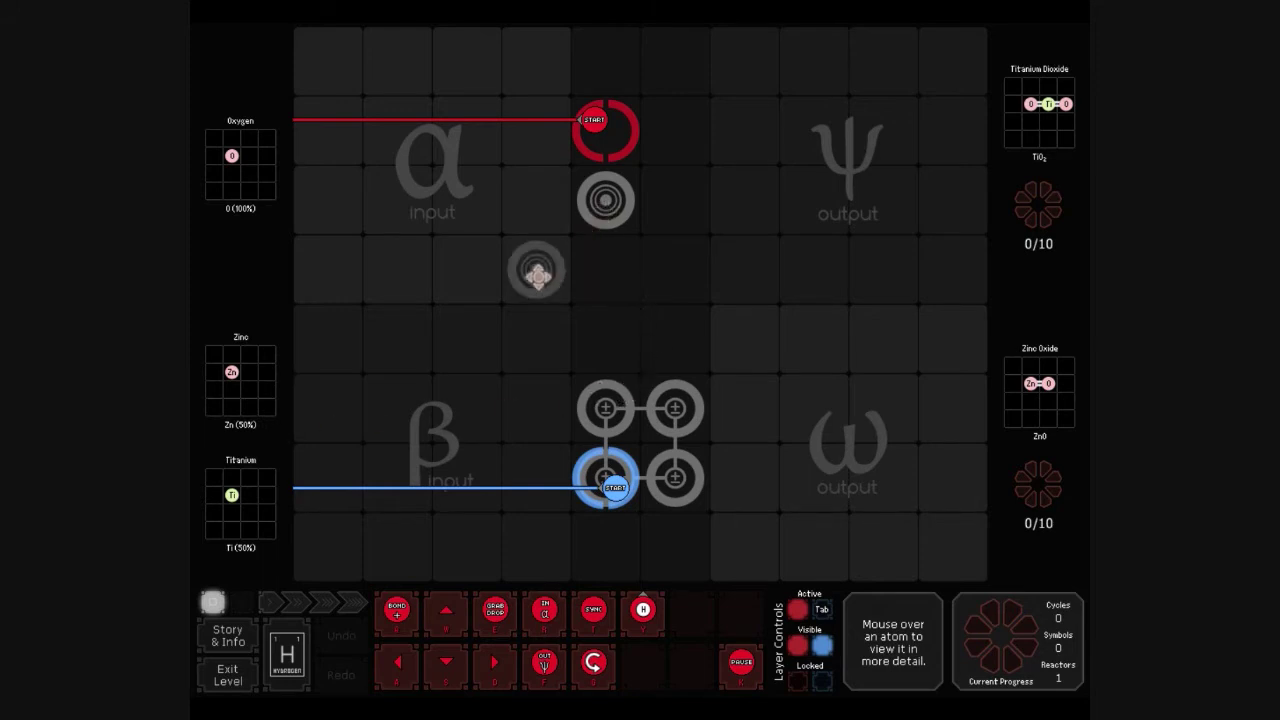
pyautogui.moveTo(675, 408); pyautogui.dragTo(537, 338)
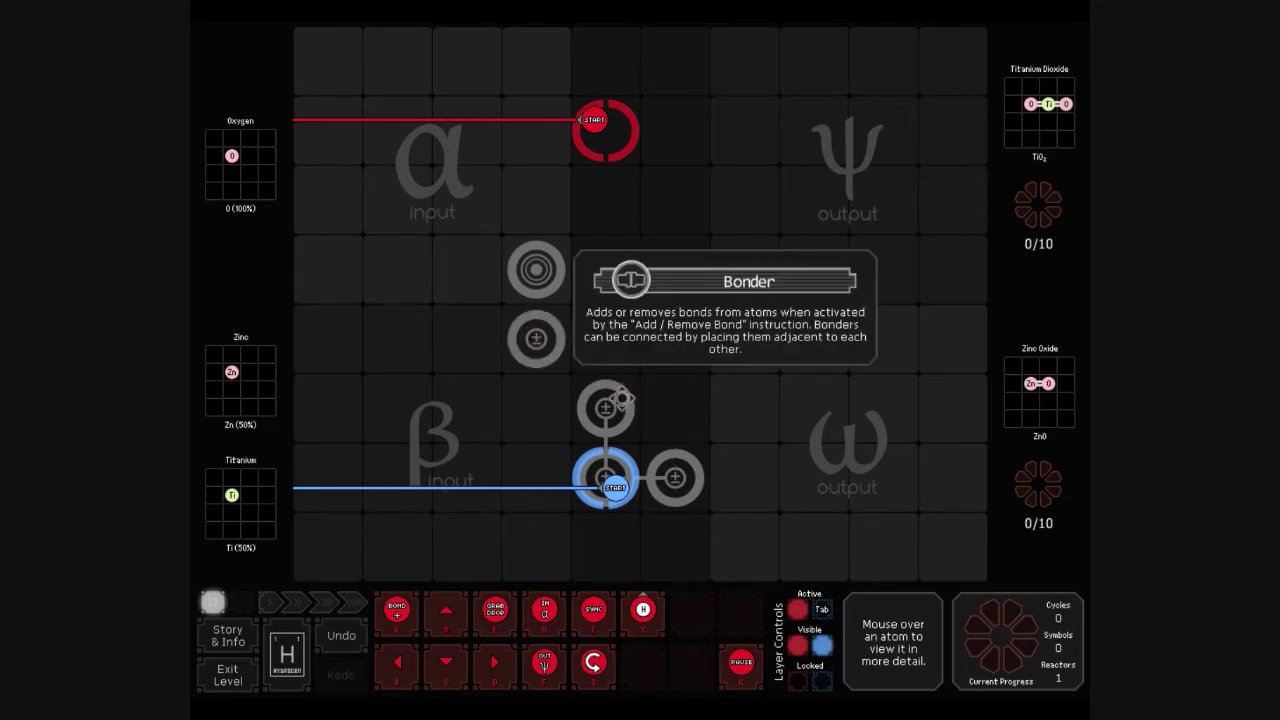
pyautogui.moveTo(517, 346); pyautogui.dragTo(443, 326)
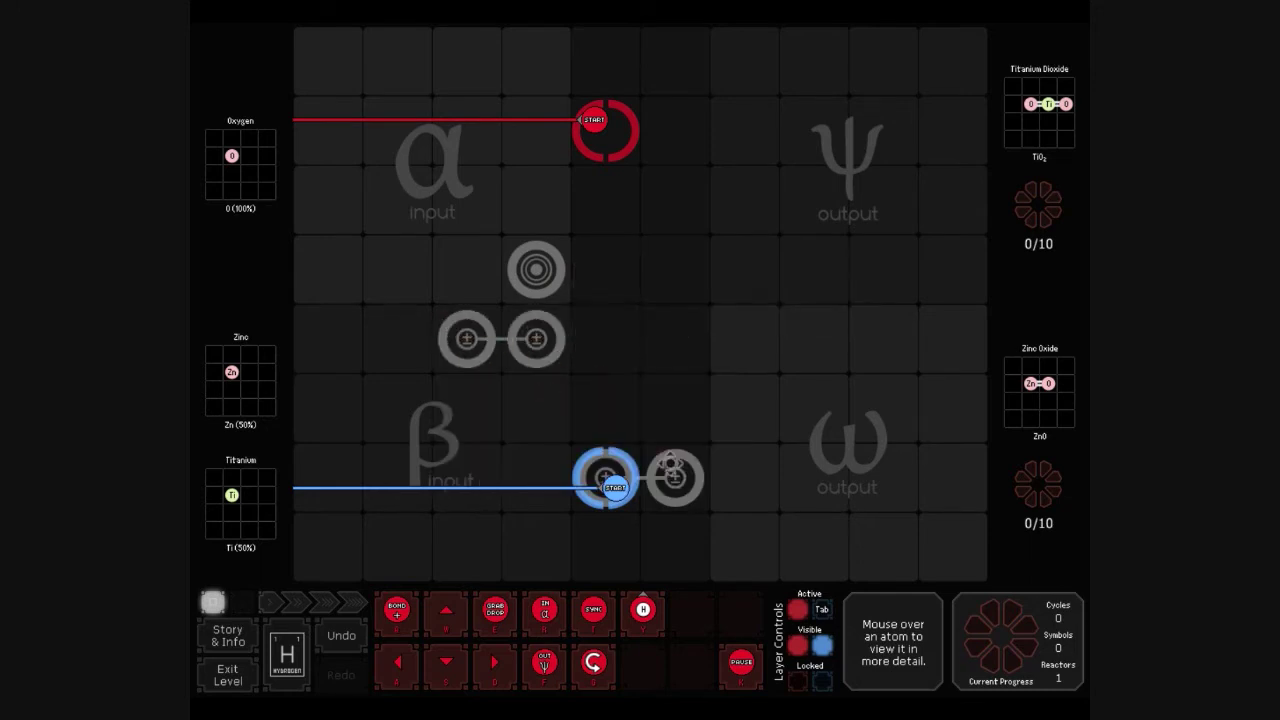
pyautogui.moveTo(605, 408)
pyautogui.mouseDown()
pyautogui.moveTo(721, 400)
pyautogui.moveTo(914, 108)
pyautogui.moveTo(928, 53)
pyautogui.mouseUp()
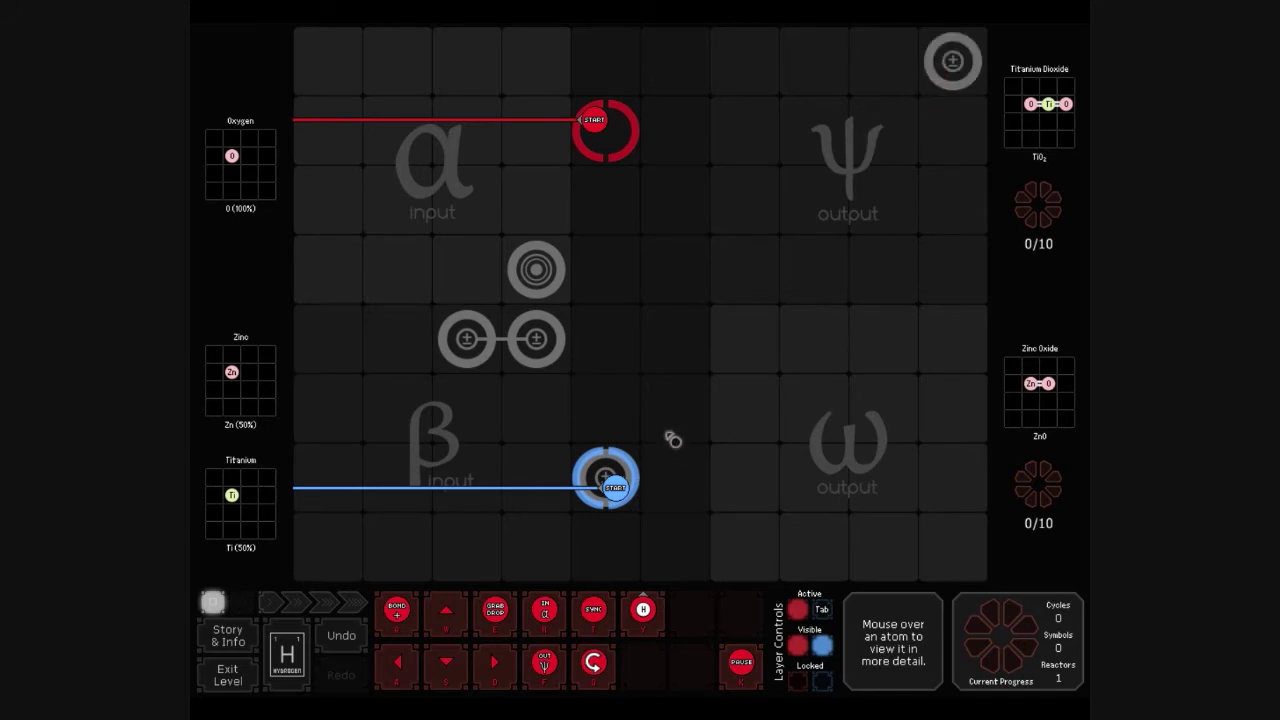
pyautogui.moveTo(613, 468); pyautogui.dragTo(883, 61)
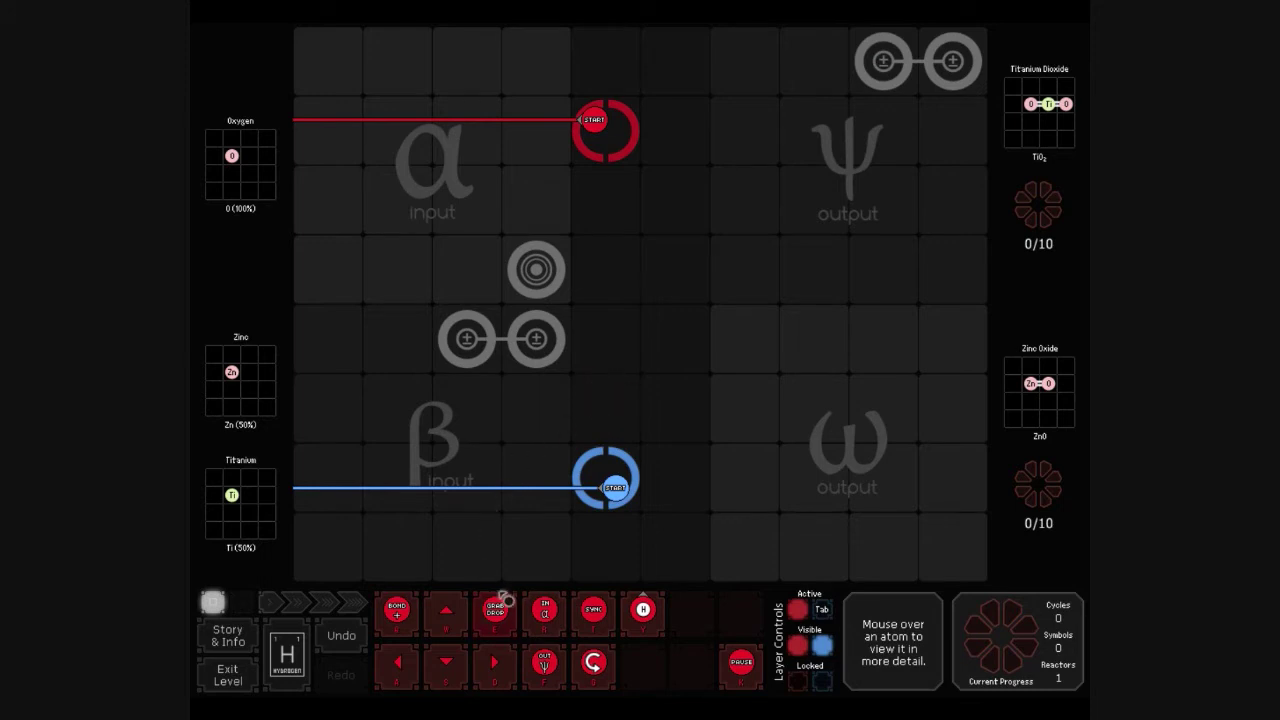
pyautogui.moveTo(495, 608); pyautogui.dragTo(386, 119)
# Make the red instruction Grab, add In α, and move red Start one cell left.
pyautogui.click(386, 119)
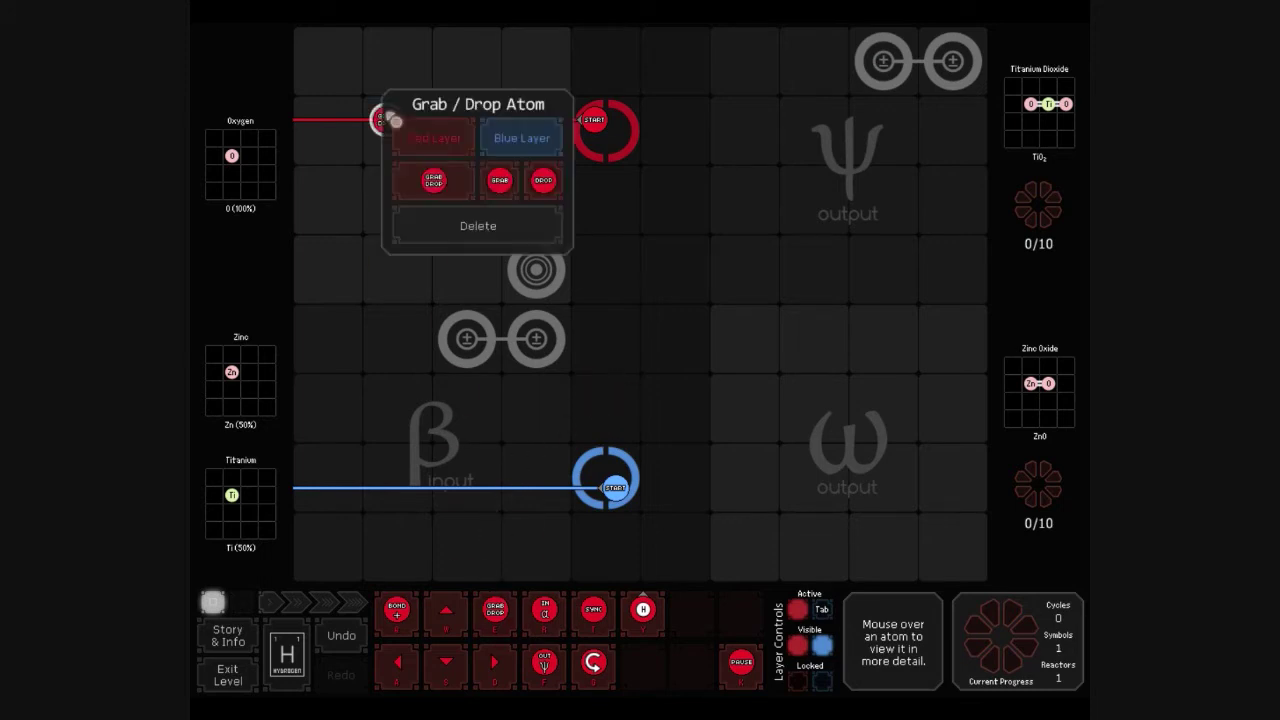
pyautogui.click(497, 183)
pyautogui.moveTo(544, 608); pyautogui.dragTo(455, 119)
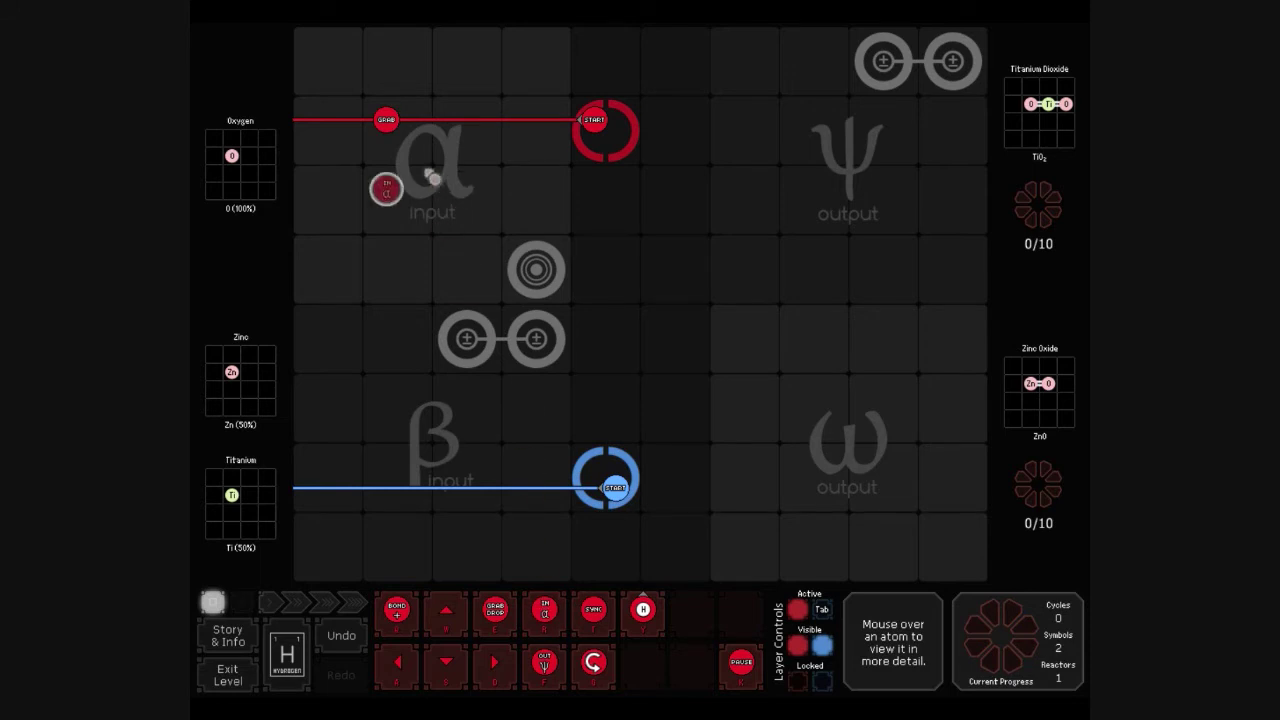
pyautogui.moveTo(581, 120); pyautogui.dragTo(525, 120)
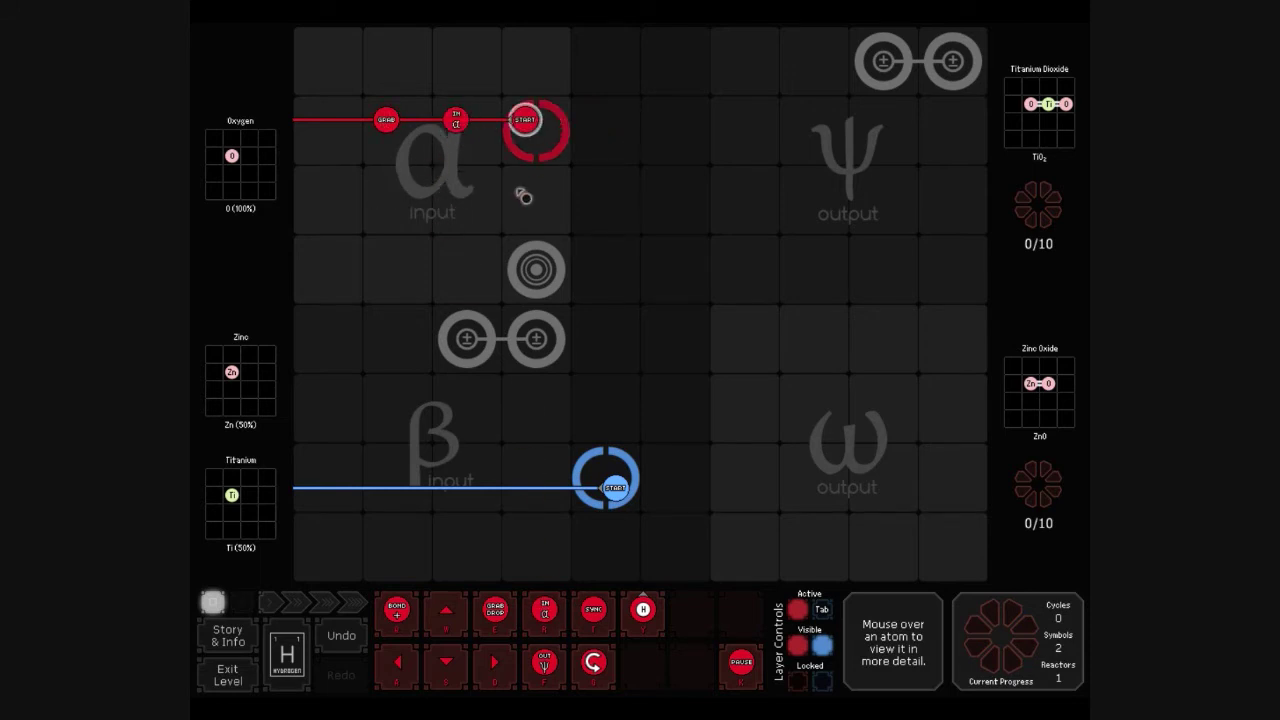
# Add blue Grab and In β, shift them and blue Start up-left, then turn red downward.
pyautogui.press('Tab')
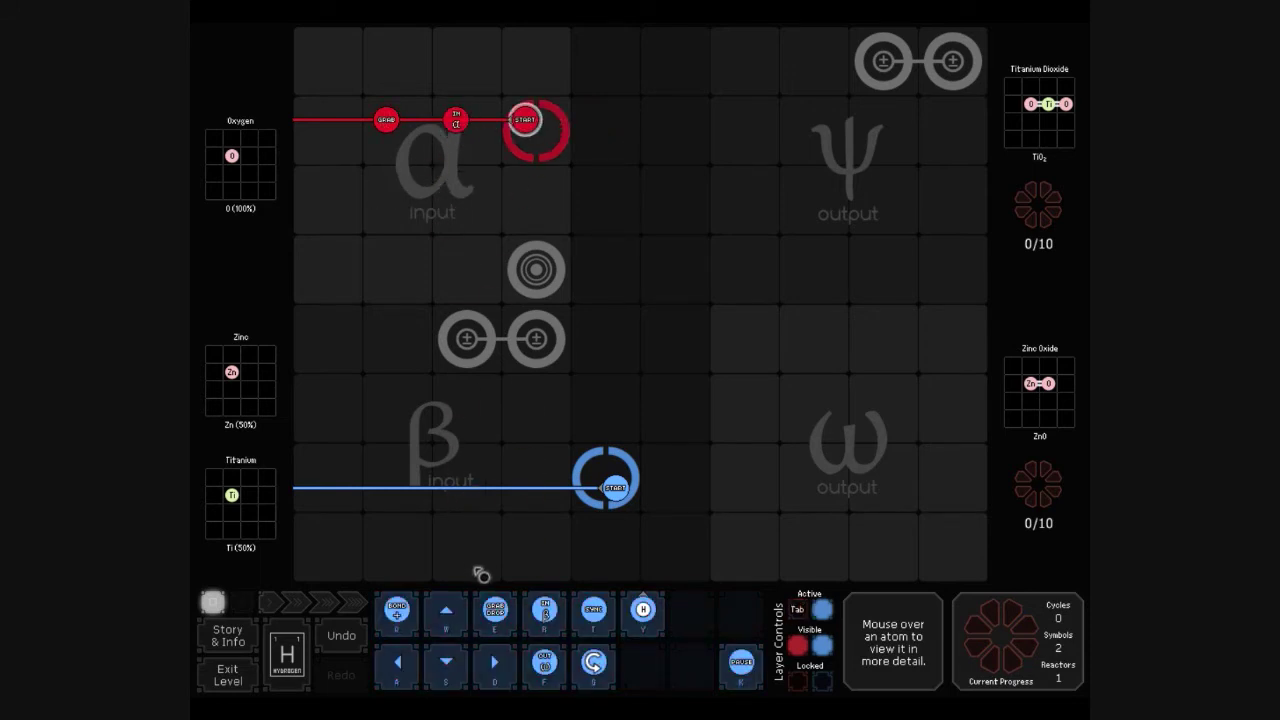
pyautogui.moveTo(495, 608); pyautogui.dragTo(476, 418)
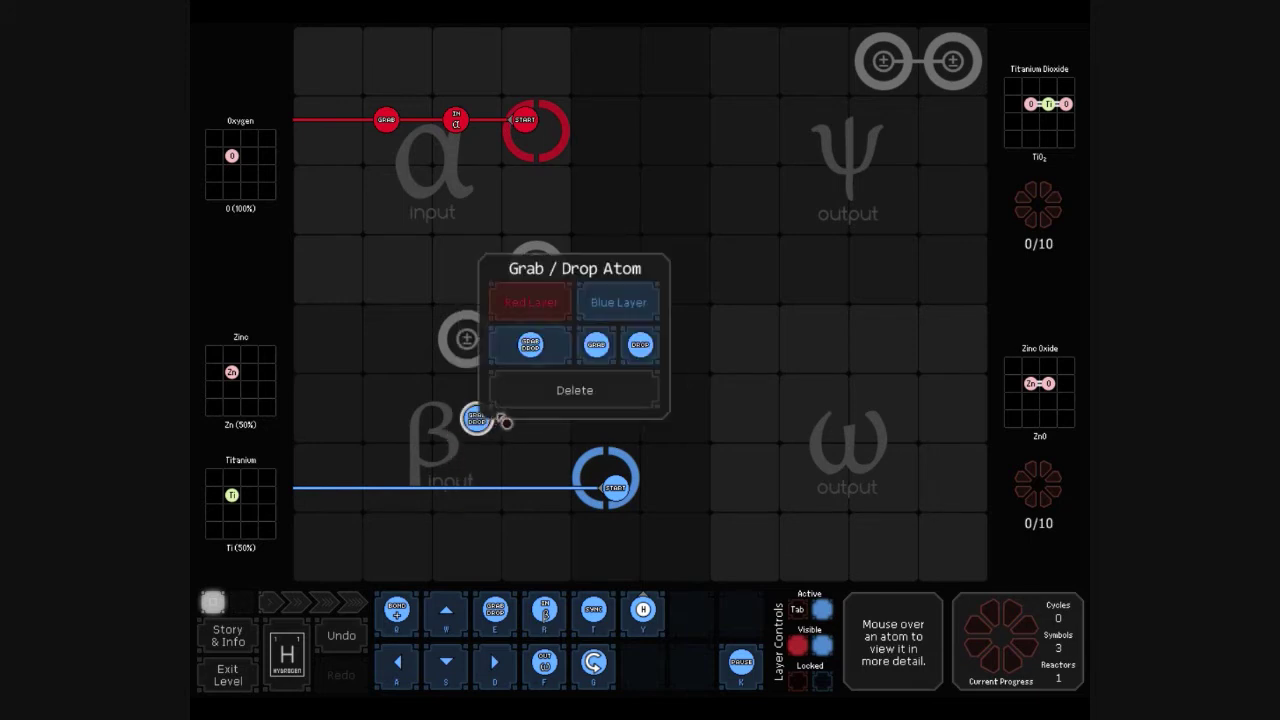
pyautogui.click(592, 348)
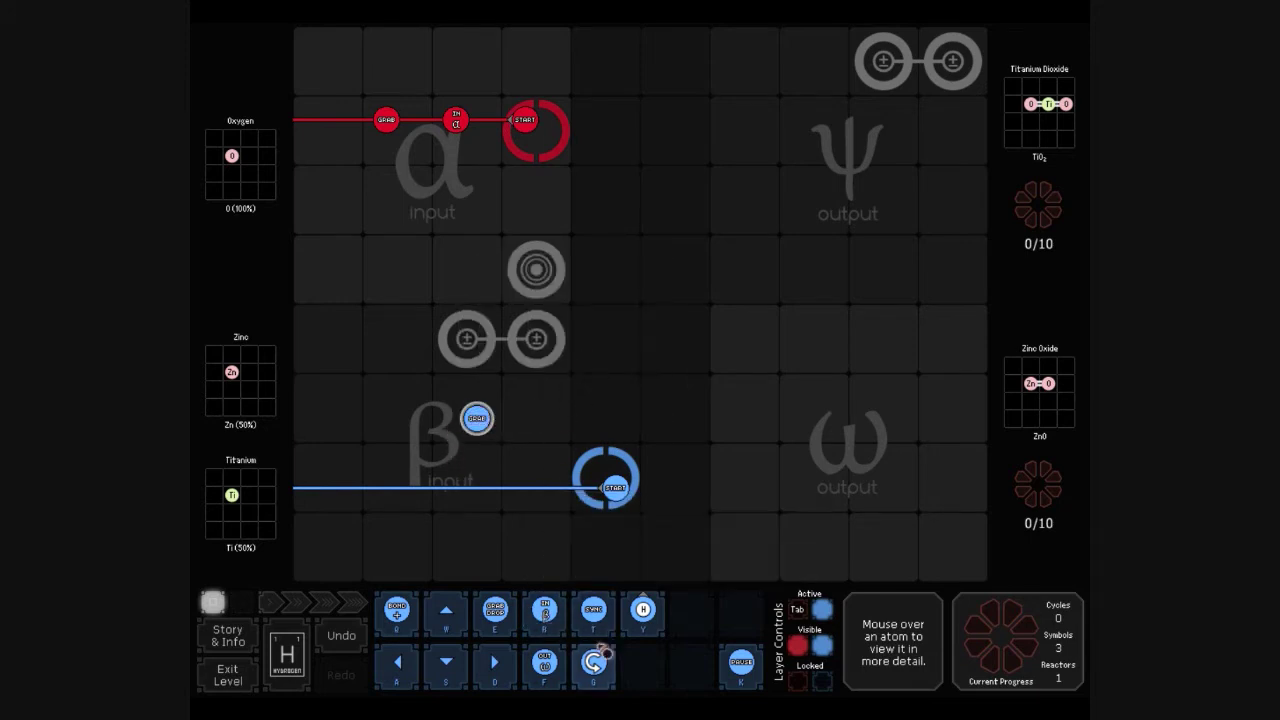
pyautogui.moveTo(545, 610); pyautogui.dragTo(546, 418)
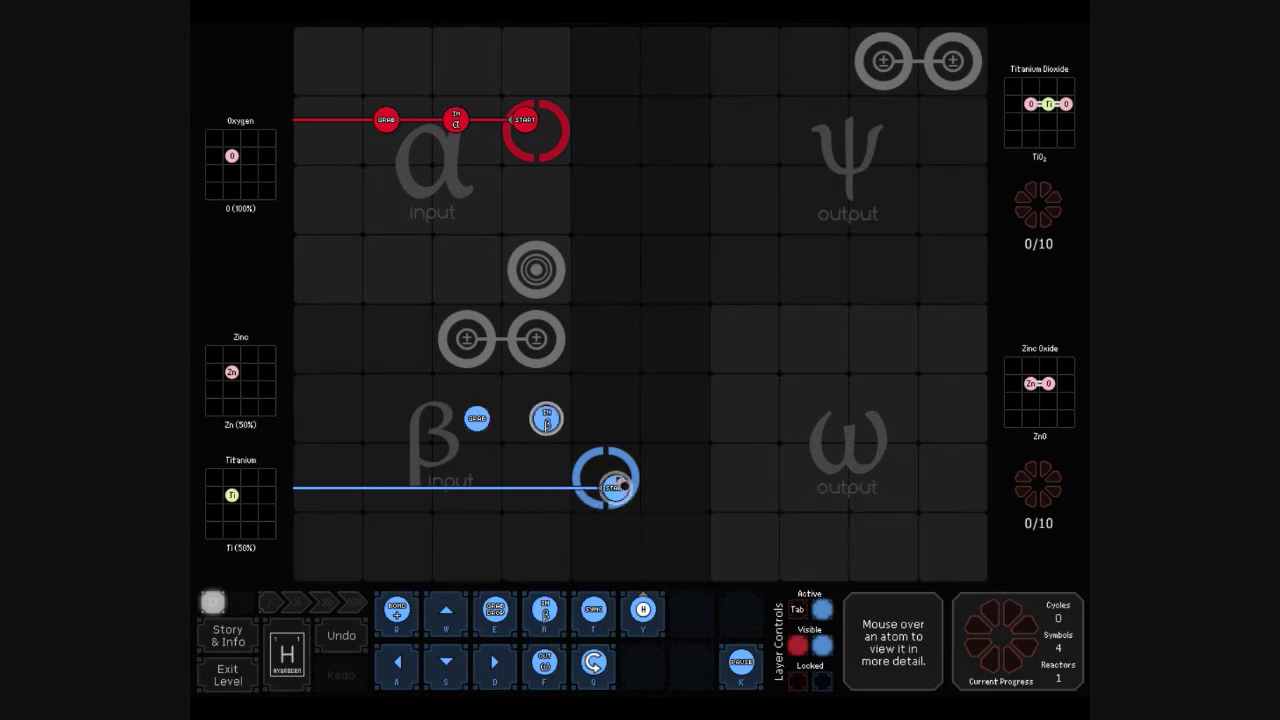
pyautogui.moveTo(619, 461); pyautogui.dragTo(610, 422)
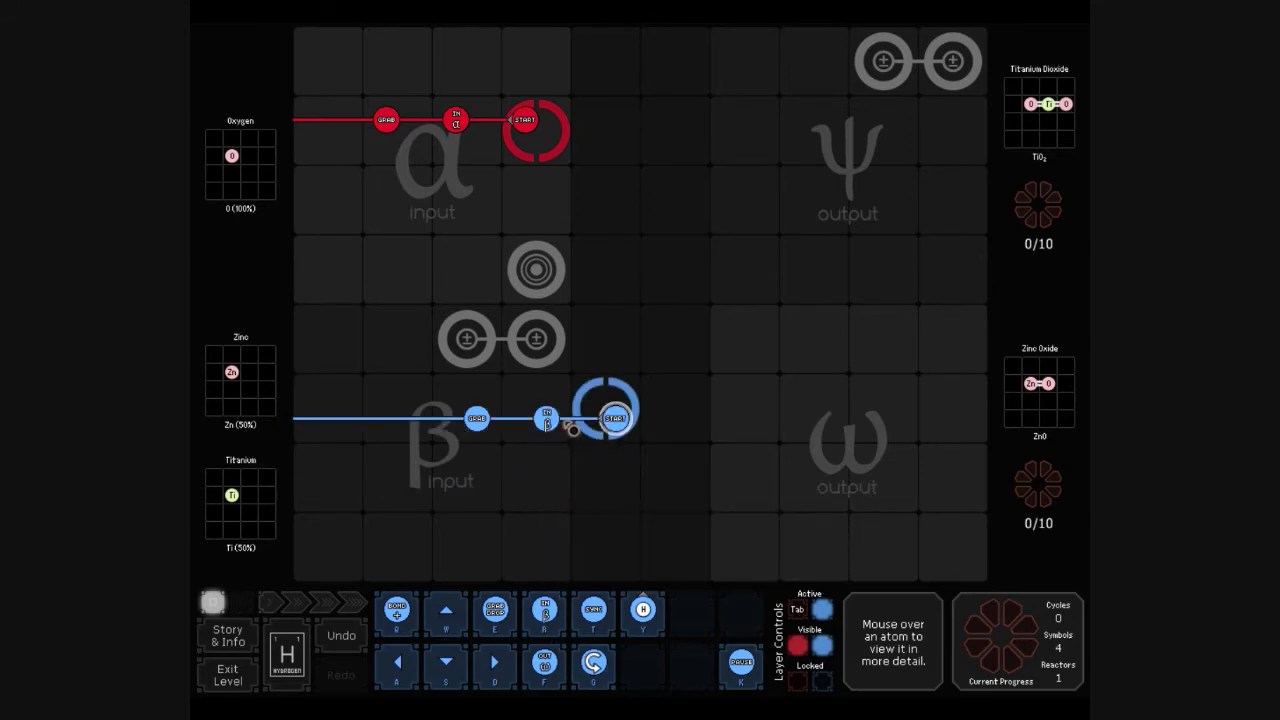
pyautogui.moveTo(706, 462); pyautogui.dragTo(386, 372)
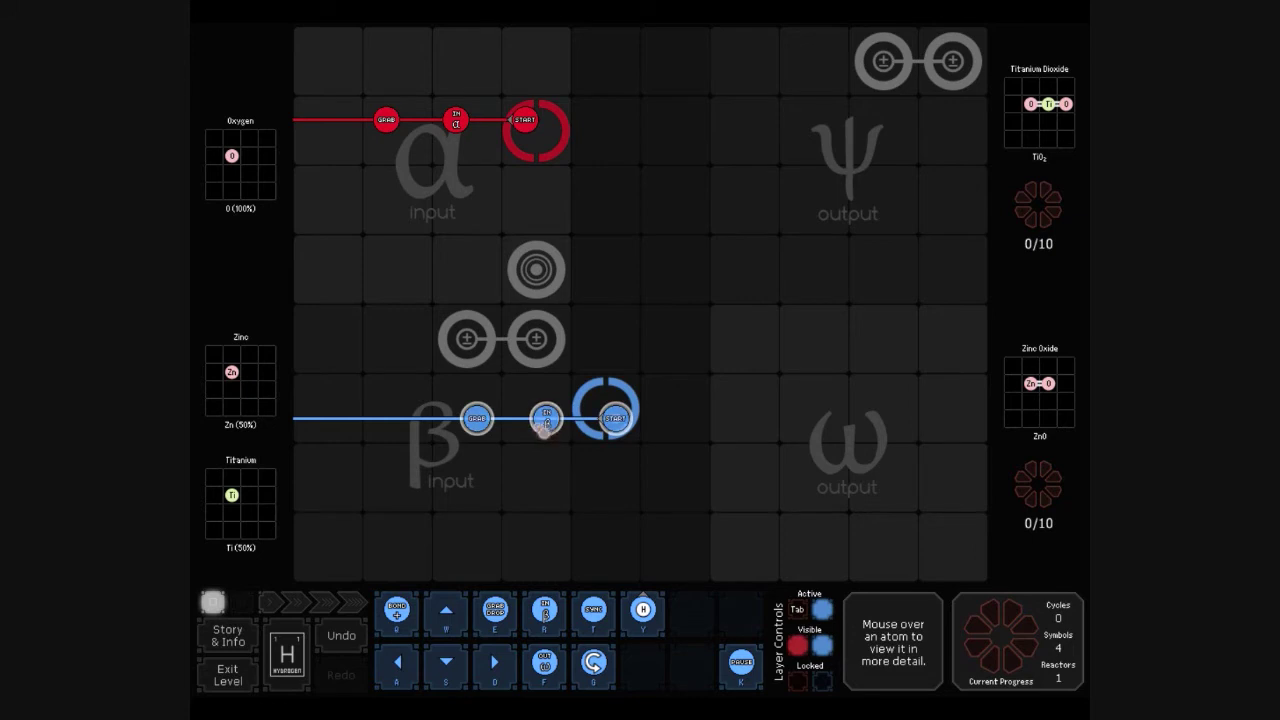
pyautogui.moveTo(546, 428); pyautogui.dragTo(477, 428)
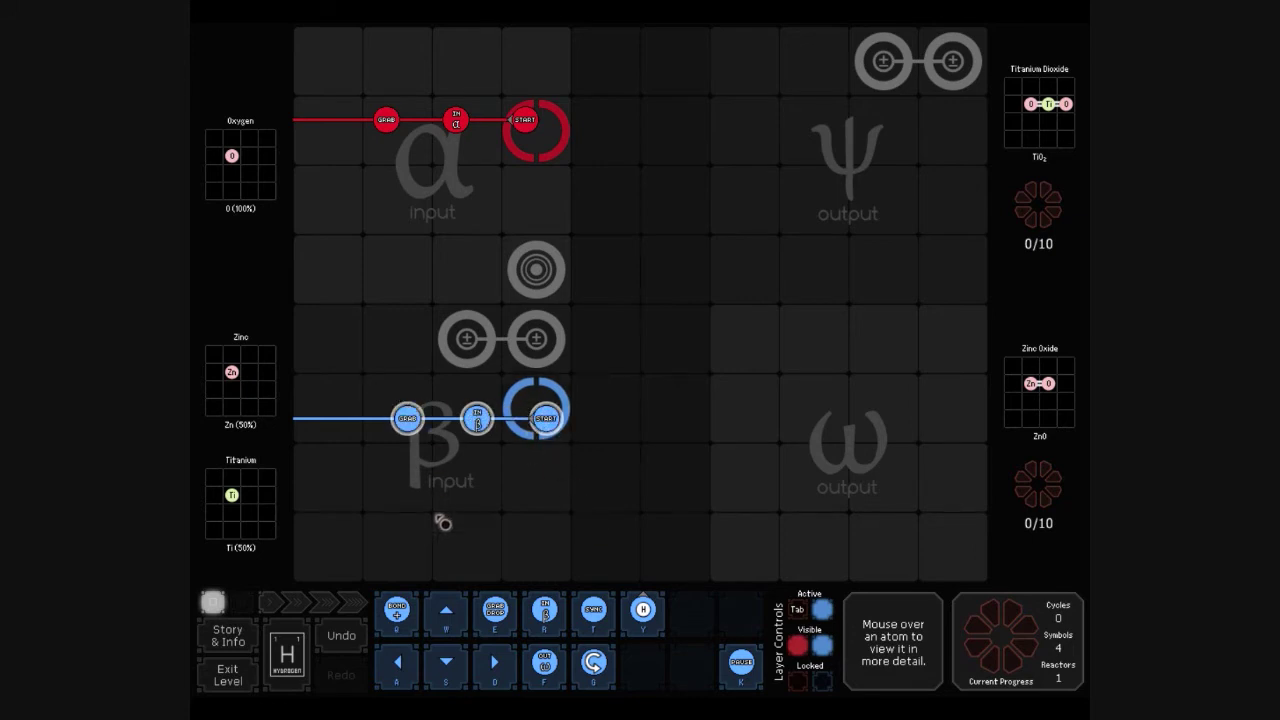
pyautogui.press('Tab')
pyautogui.moveTo(452, 638); pyautogui.dragTo(401, 133)
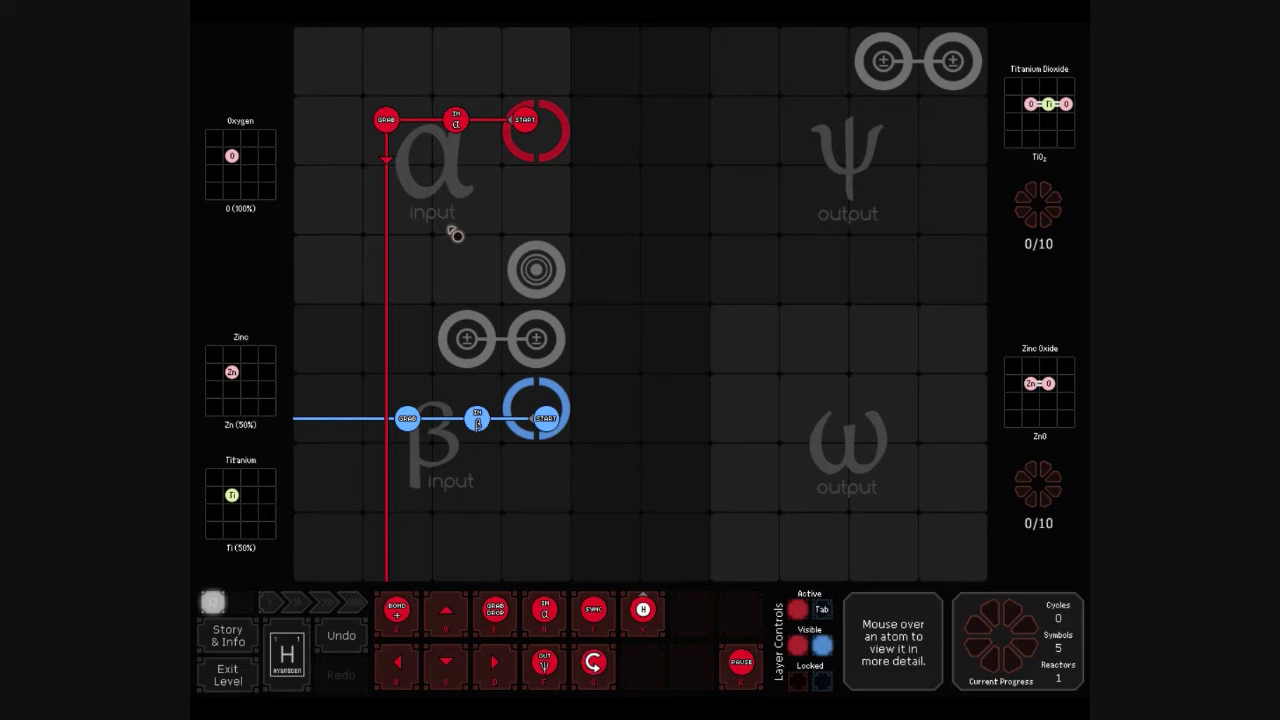
# Shift the bonder pairs one cell left.
pyautogui.moveTo(455, 234); pyautogui.dragTo(606, 386)
pyautogui.moveTo(460, 337); pyautogui.dragTo(391, 338)
pyautogui.moveTo(509, 334); pyautogui.dragTo(440, 336)
pyautogui.moveTo(530, 262); pyautogui.dragTo(453, 258)
# Add a red Drop over the left bonder, then right, up and left arrows to start.
pyautogui.moveTo(490, 606); pyautogui.dragTo(420, 352)
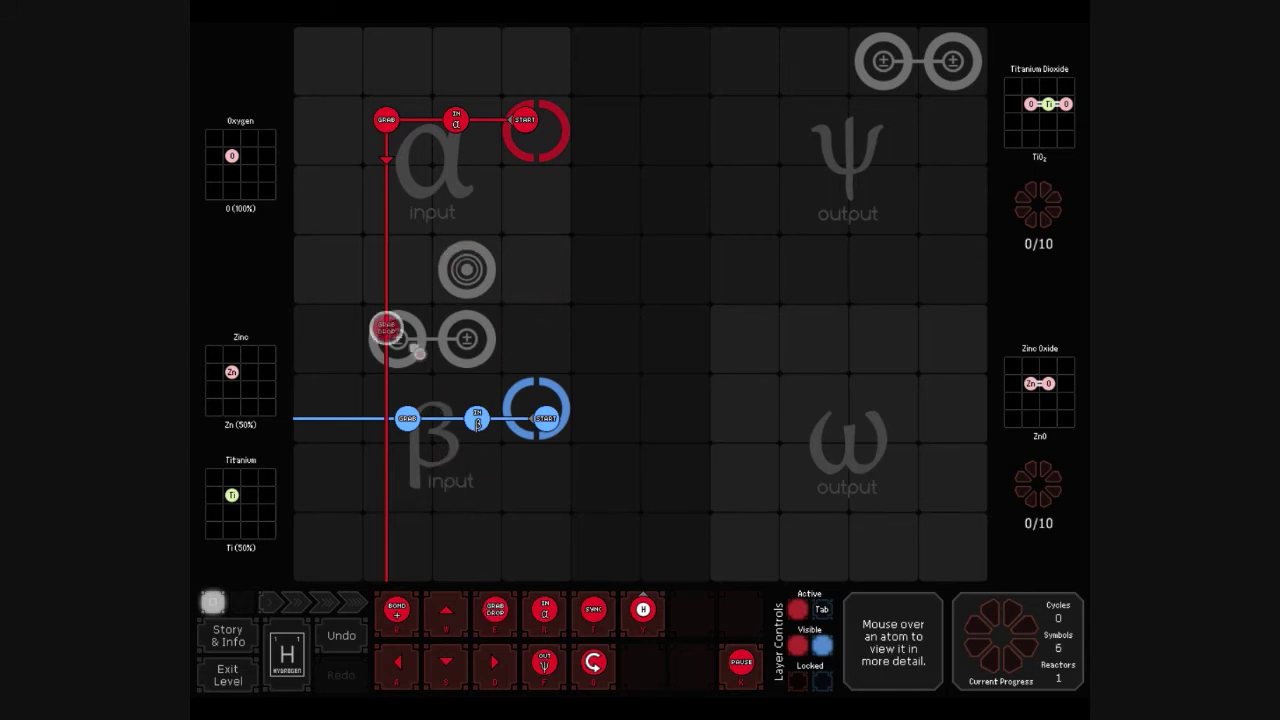
pyautogui.click(386, 328)
pyautogui.click(543, 393)
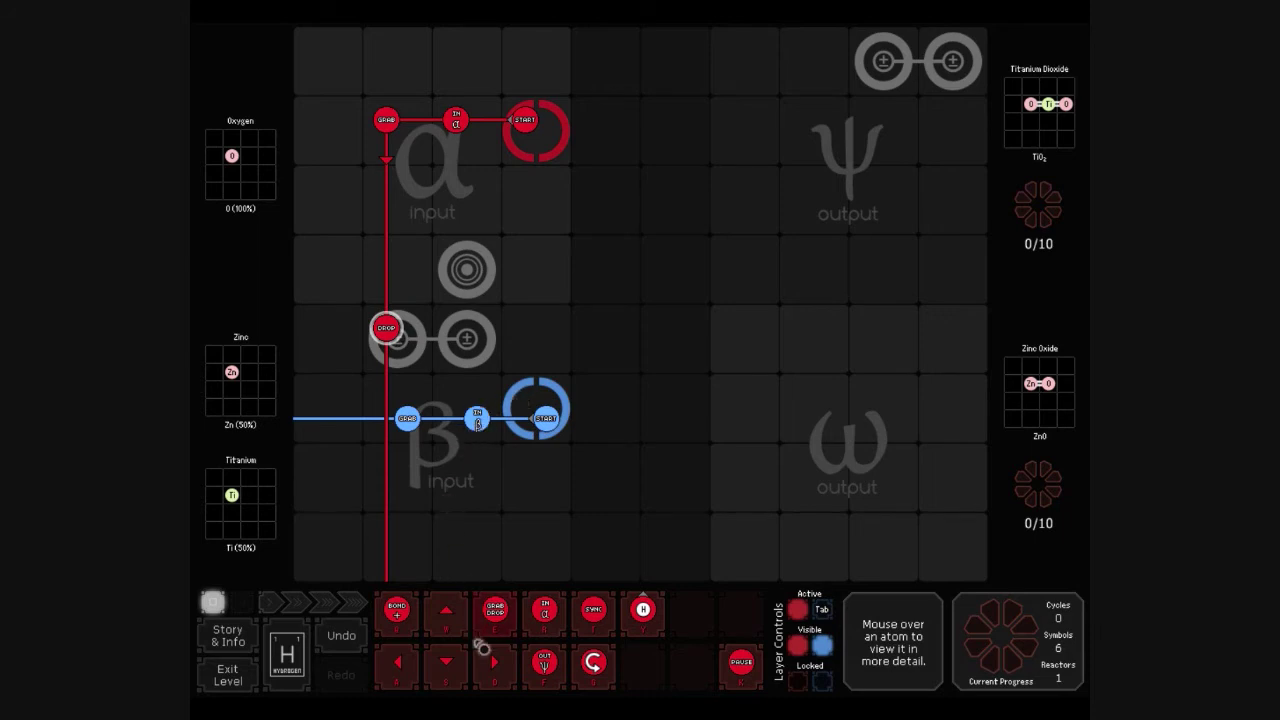
pyautogui.moveTo(494, 660); pyautogui.dragTo(424, 328)
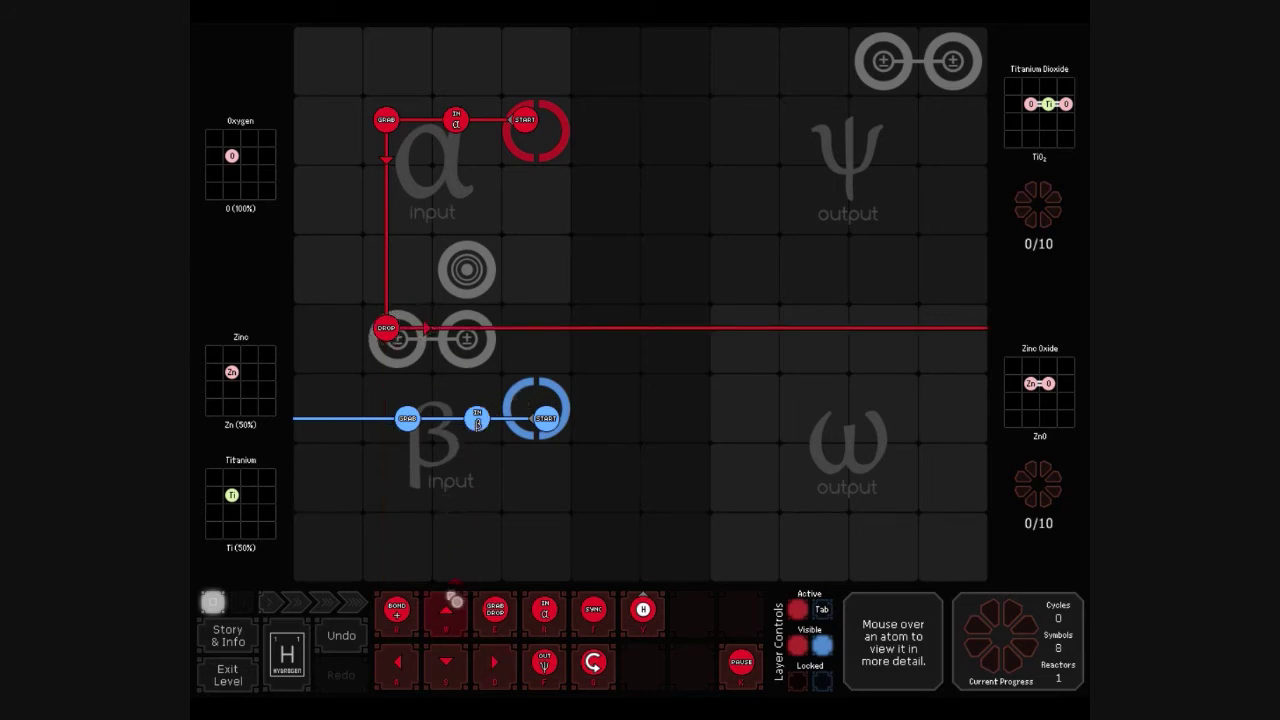
pyautogui.moveTo(560, 362); pyautogui.dragTo(569, 371)
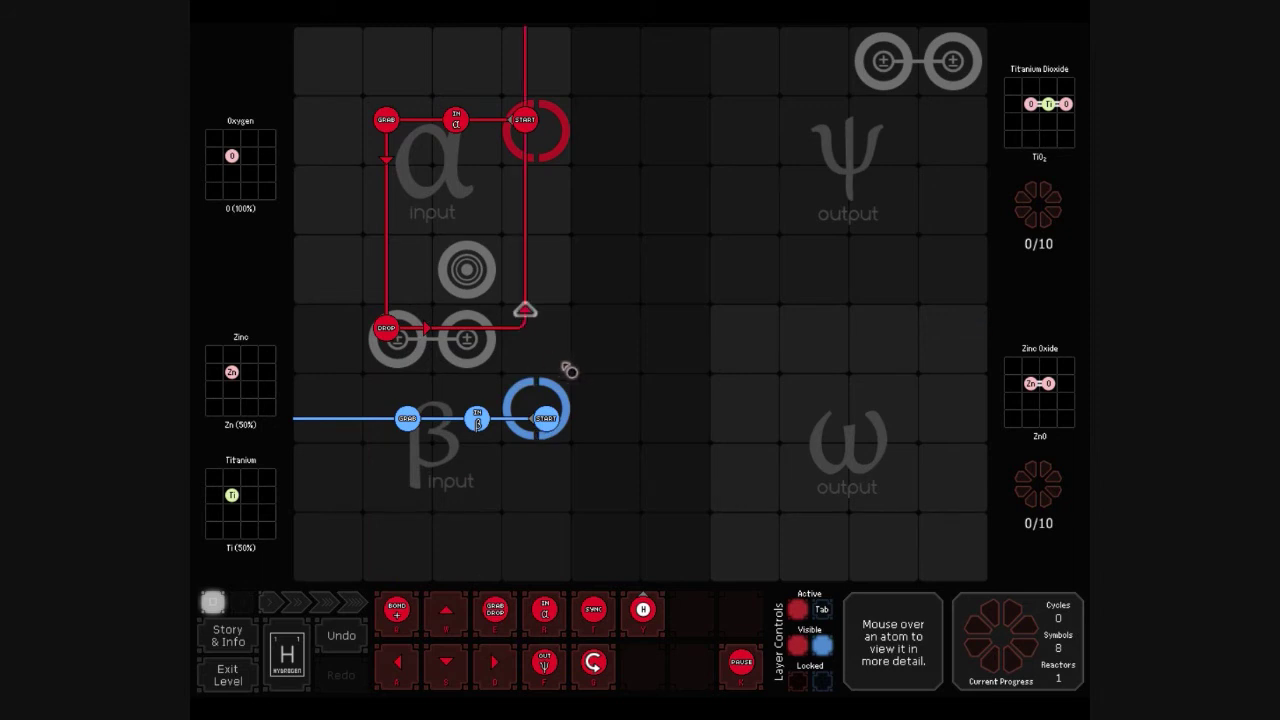
pyautogui.moveTo(410, 658)
pyautogui.mouseDown()
pyautogui.moveTo(524, 302)
pyautogui.moveTo(530, 148)
pyautogui.mouseUp()
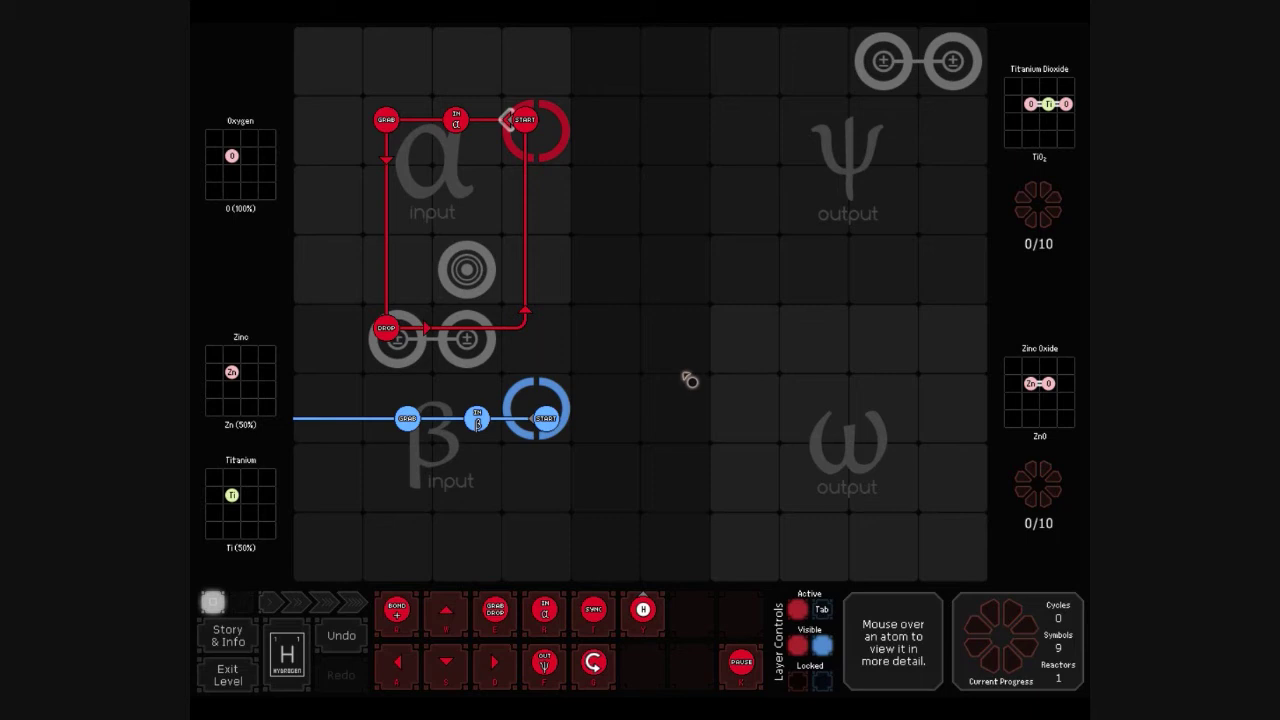
# Move blue In β and Start down a row, then add up, right and up arrows.
pyautogui.moveTo(477, 418); pyautogui.dragTo(407, 487)
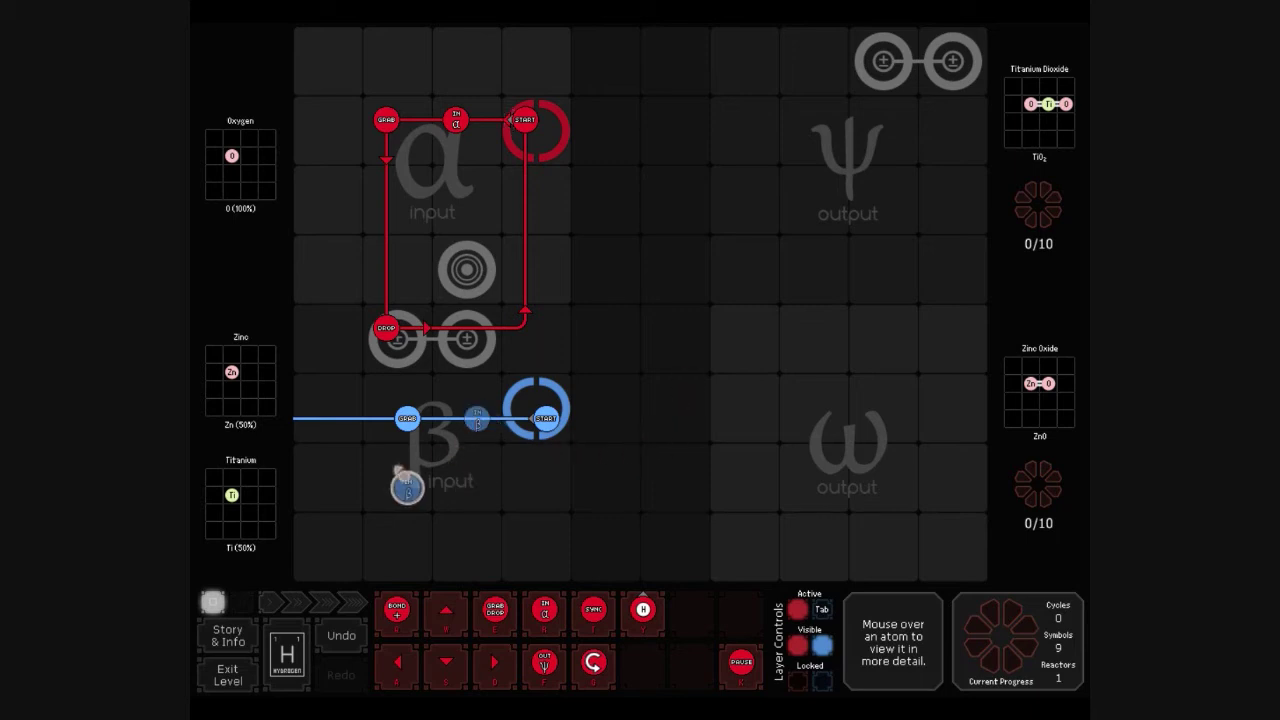
pyautogui.moveTo(563, 426); pyautogui.dragTo(477, 487)
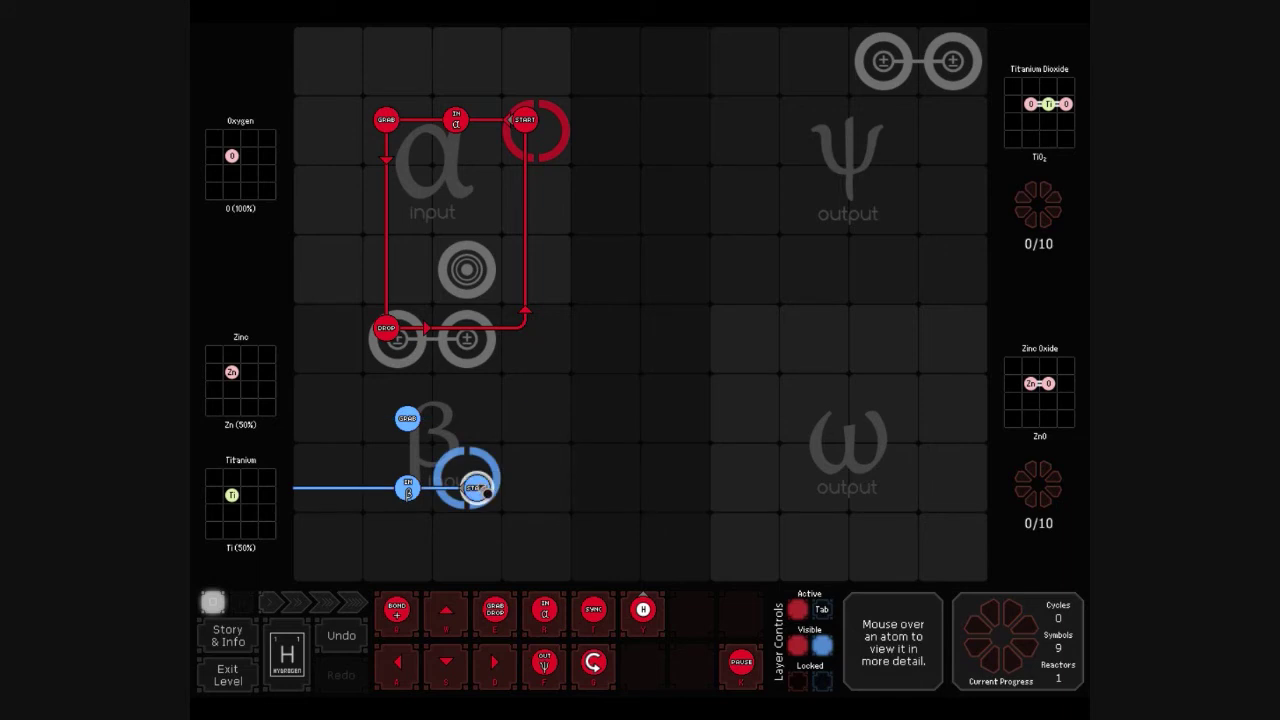
pyautogui.press('Tab')
pyautogui.moveTo(446, 610)
pyautogui.mouseDown()
pyautogui.moveTo(407, 450)
pyautogui.moveTo(435, 447)
pyautogui.mouseUp()
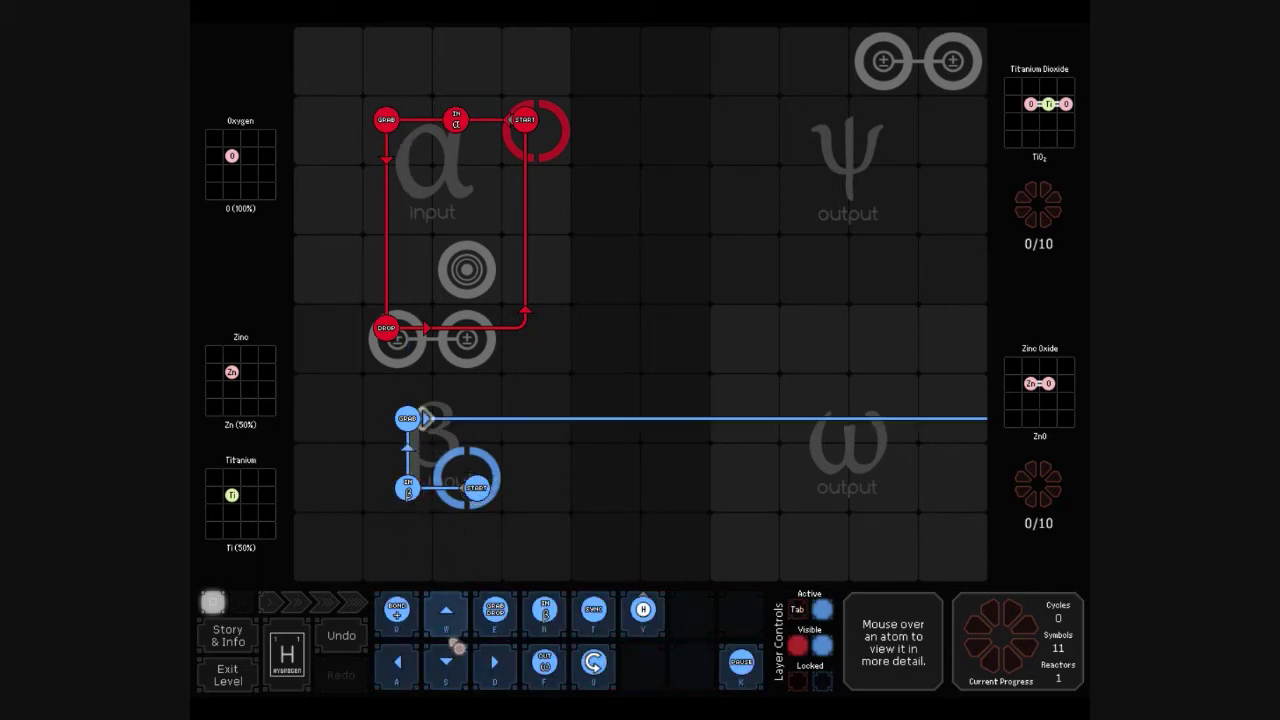
pyautogui.moveTo(446, 610); pyautogui.dragTo(490, 436)
pyautogui.click(490, 436)
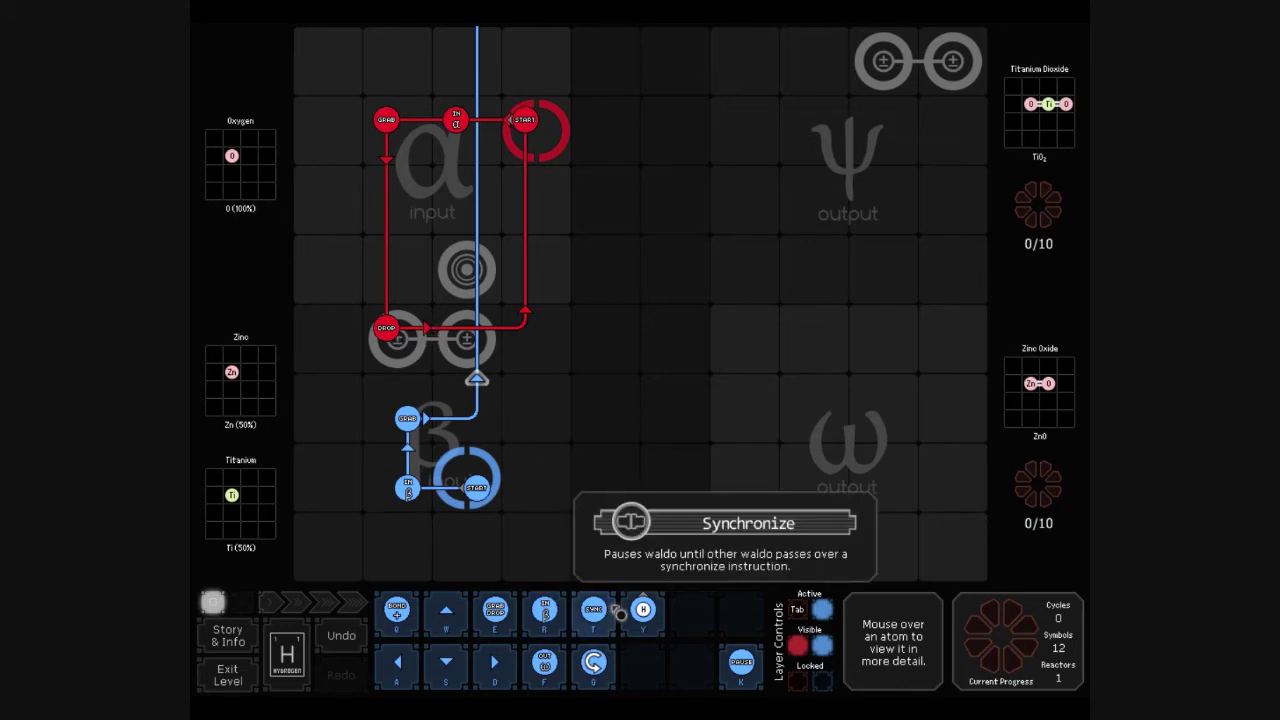
# Place a blue sync, two red Bond+ instructions, and a red sync above the second bond.
pyautogui.moveTo(594, 617)
pyautogui.mouseDown()
pyautogui.moveTo(546, 418)
pyautogui.moveTo(477, 349)
pyautogui.mouseUp()
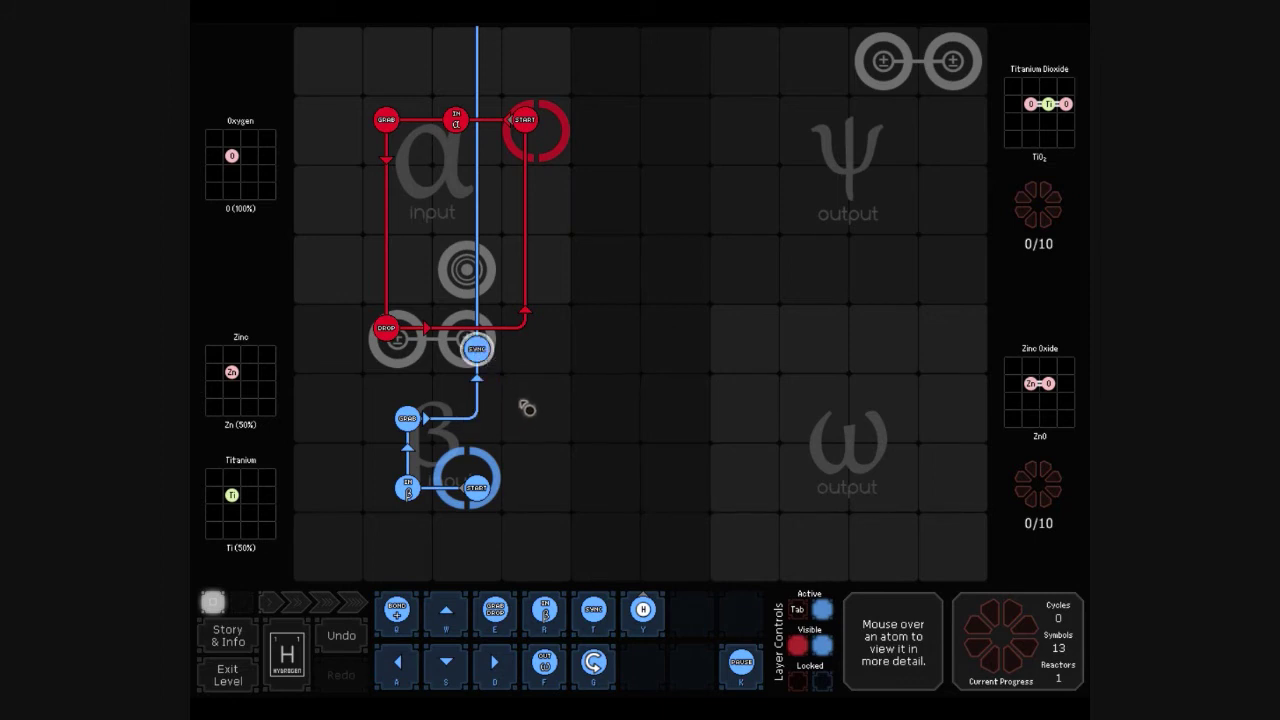
pyautogui.press('Tab')
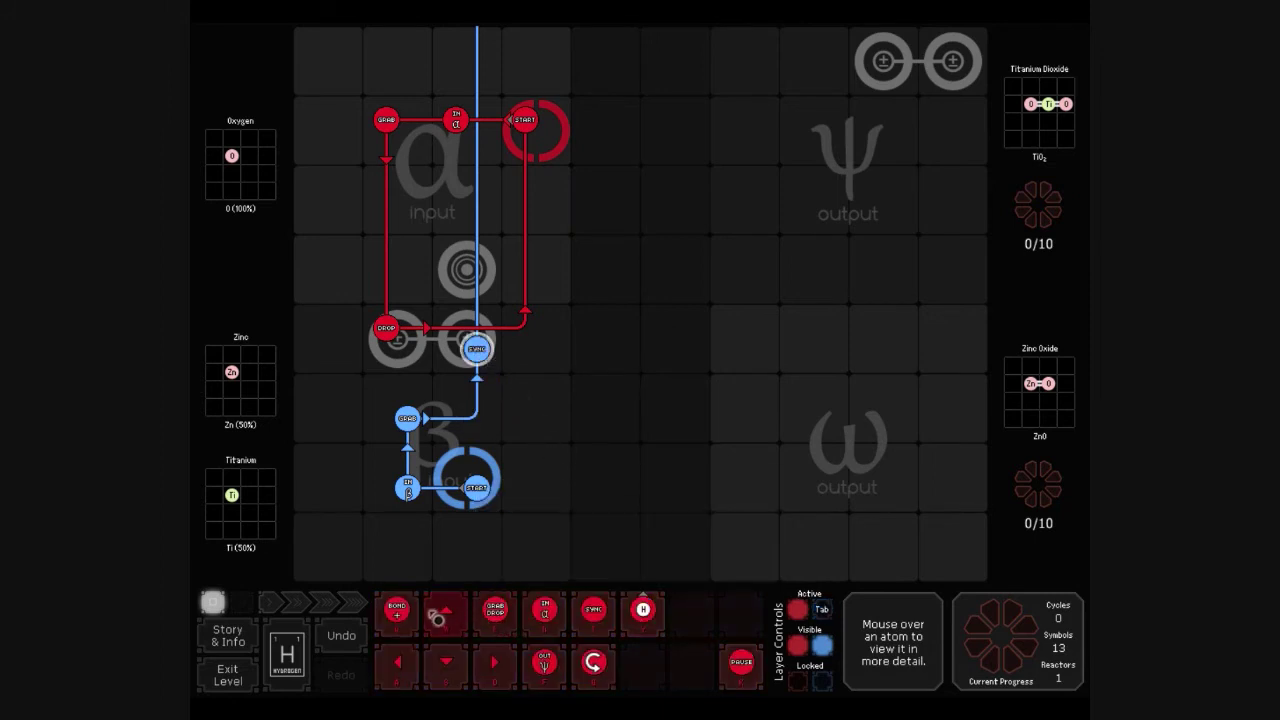
pyautogui.moveTo(397, 612)
pyautogui.mouseDown()
pyautogui.moveTo(452, 532)
pyautogui.moveTo(456, 327)
pyautogui.mouseUp()
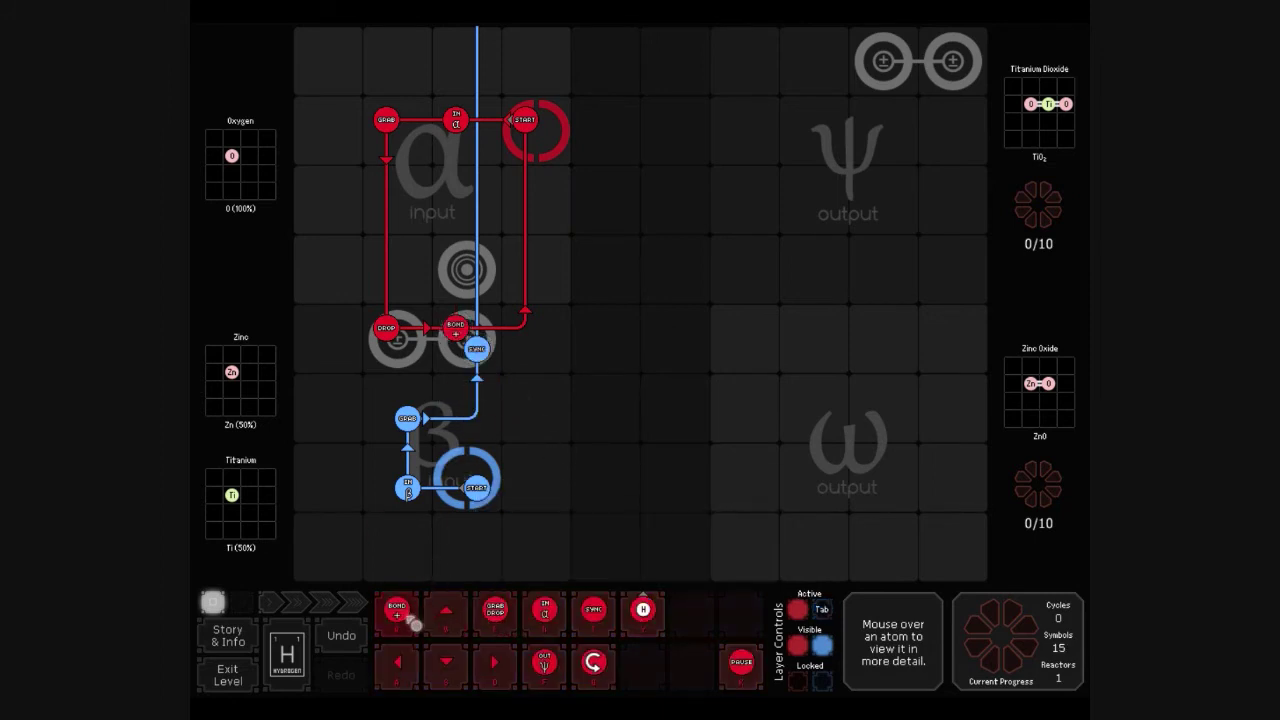
pyautogui.moveTo(400, 611); pyautogui.dragTo(551, 353)
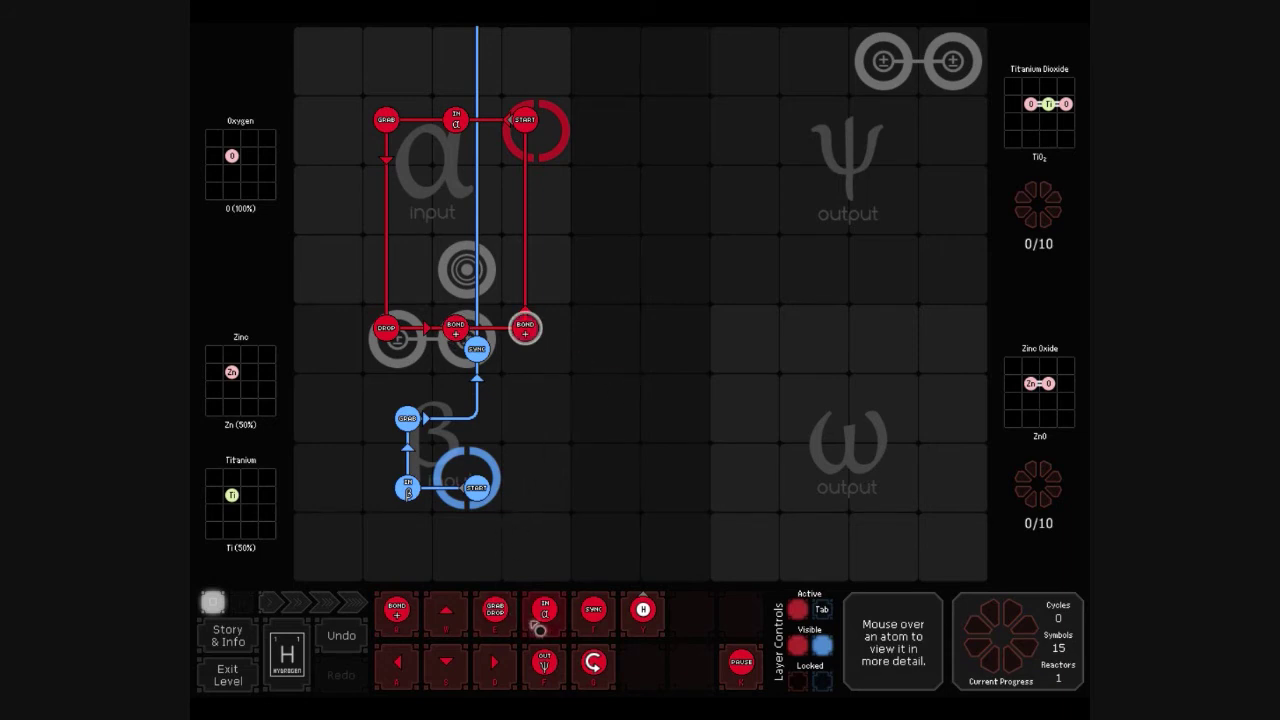
pyautogui.moveTo(562, 313); pyautogui.dragTo(552, 278)
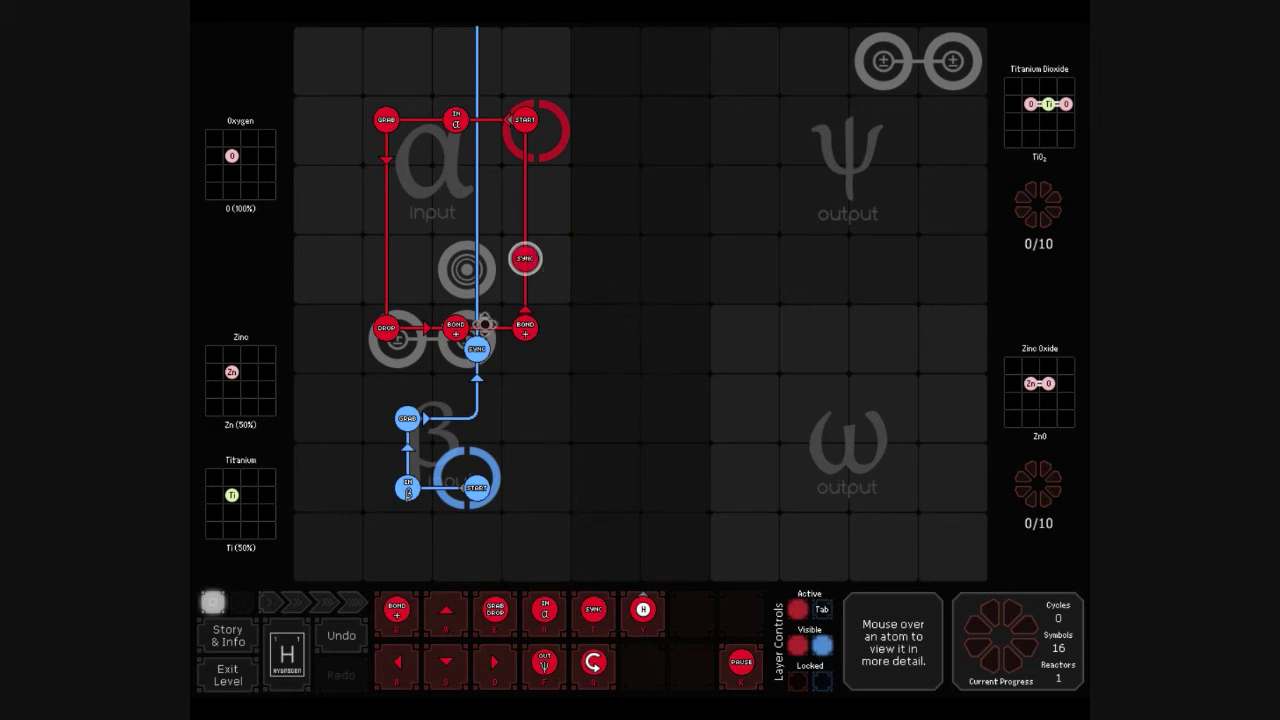
# Add a blue sensor that branches right on Zn, plus a right turn further up the blue path.
pyautogui.press('Tab')
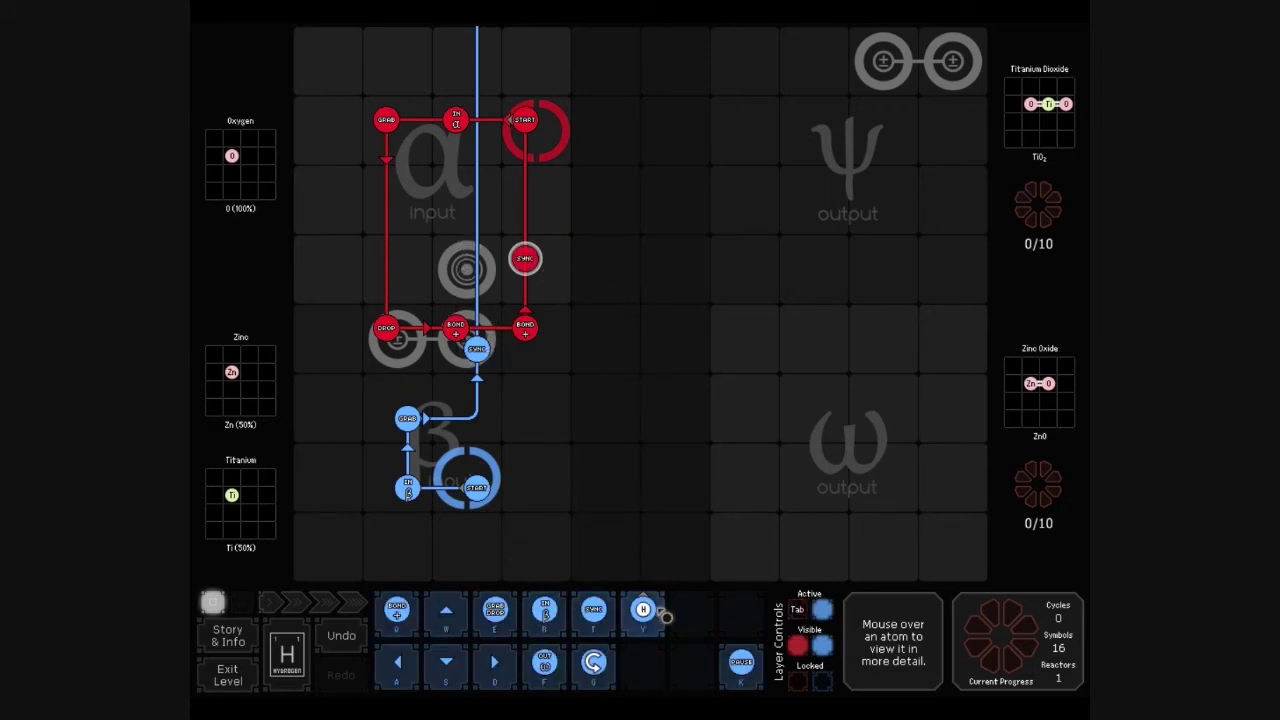
pyautogui.moveTo(643, 608); pyautogui.dragTo(495, 290)
pyautogui.click(477, 277)
pyautogui.click(630, 388)
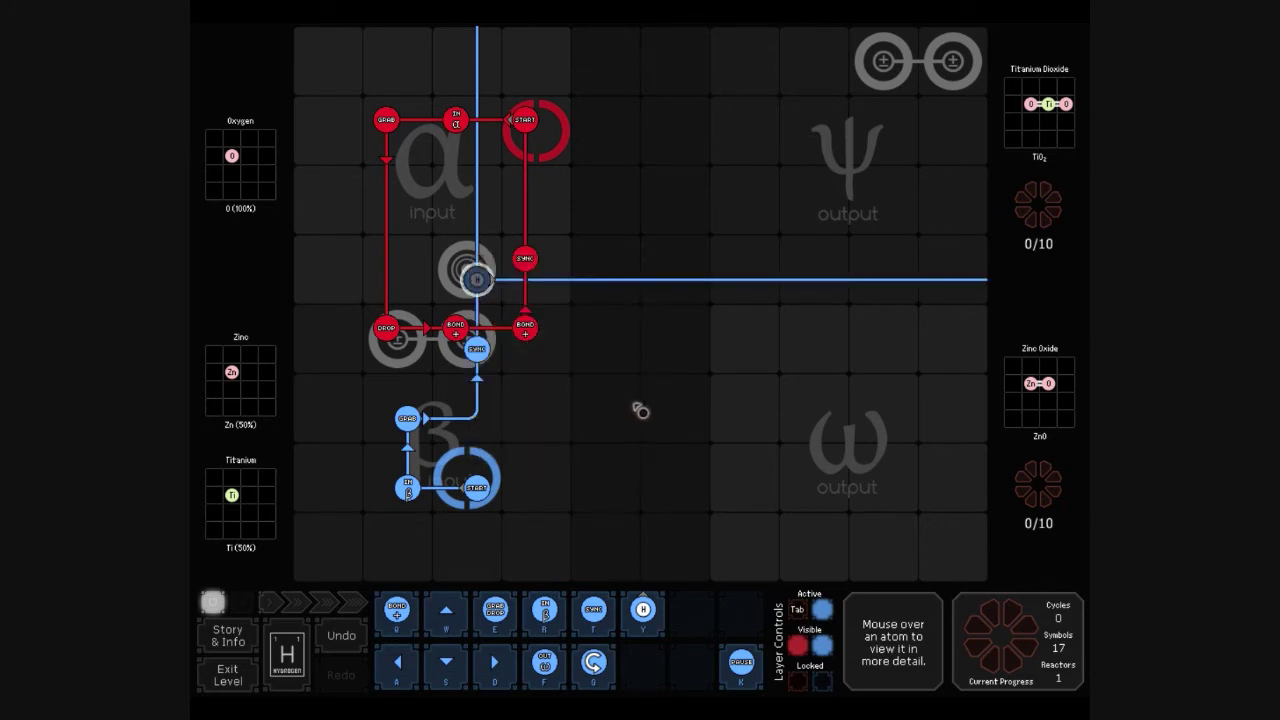
pyautogui.click(477, 277)
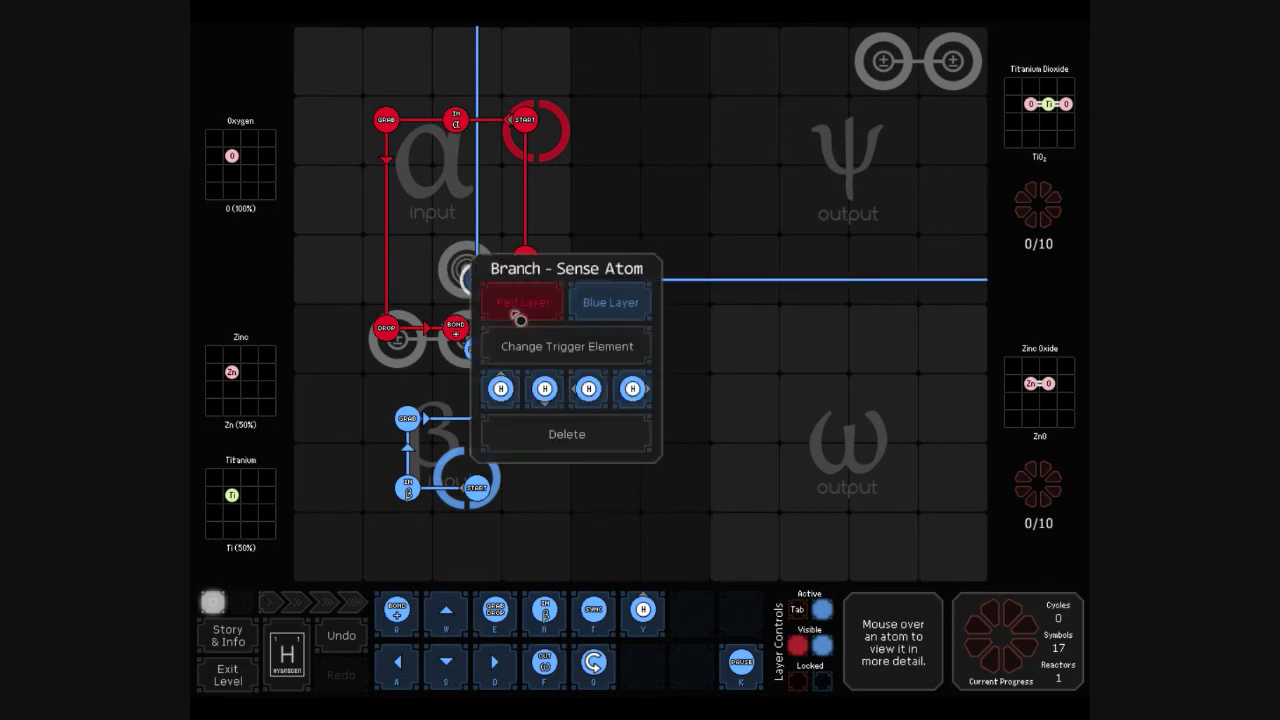
pyautogui.click(630, 350)
pyautogui.click(755, 246)
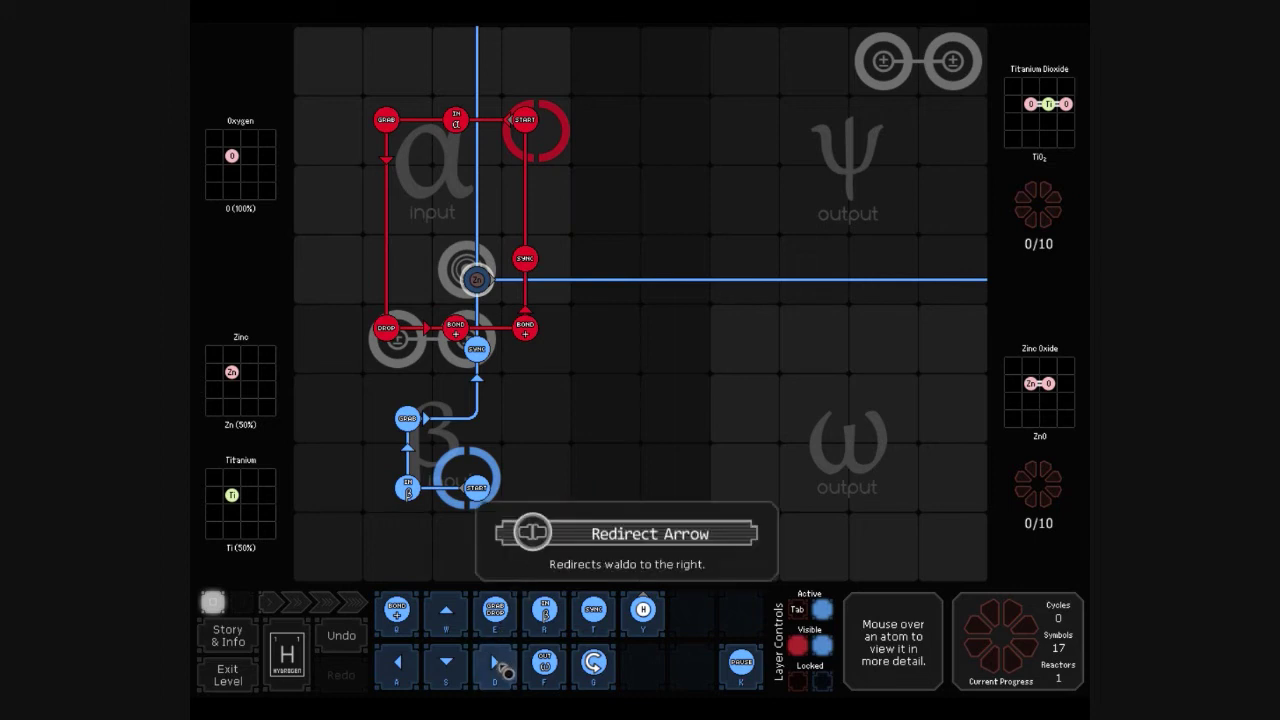
pyautogui.moveTo(503, 668); pyautogui.dragTo(494, 210)
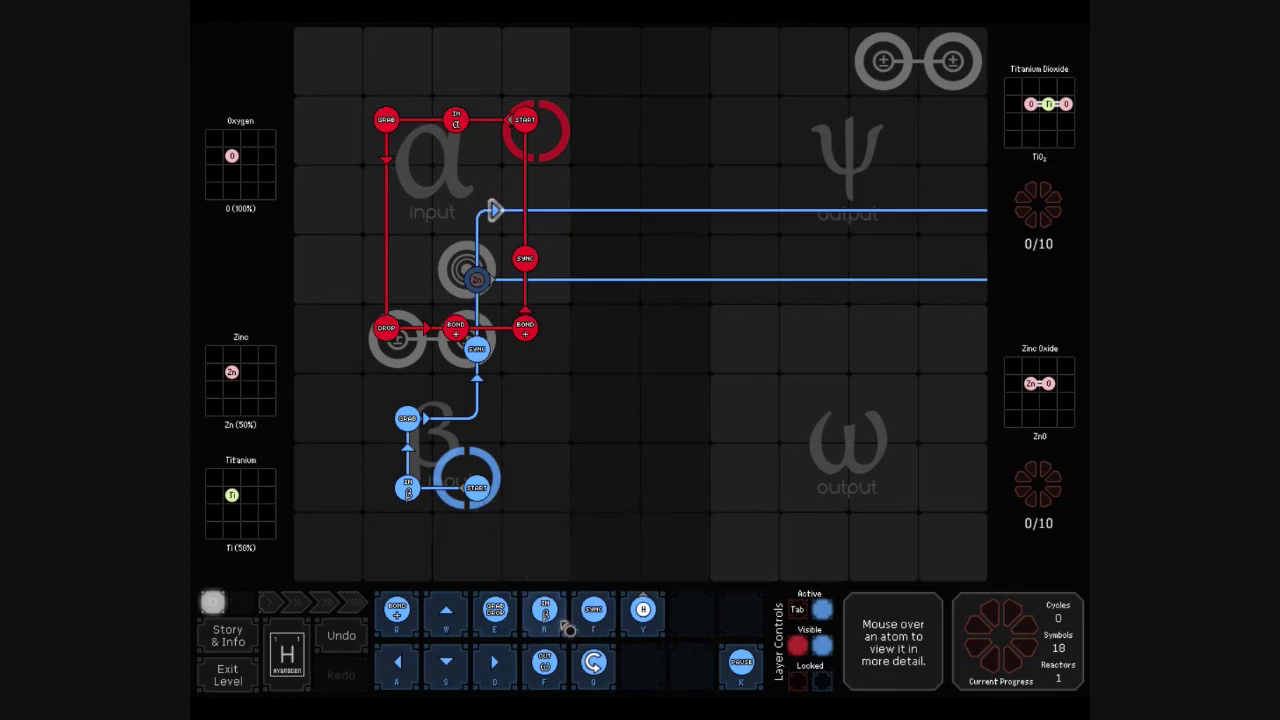
# Add two rotate instructions and two downward turns to the blue branch.
pyautogui.moveTo(595, 664)
pyautogui.mouseDown()
pyautogui.moveTo(527, 337)
pyautogui.moveTo(477, 210)
pyautogui.mouseUp()
pyautogui.moveTo(593, 664)
pyautogui.mouseDown()
pyautogui.moveTo(527, 296)
pyautogui.moveTo(546, 212)
pyautogui.mouseUp()
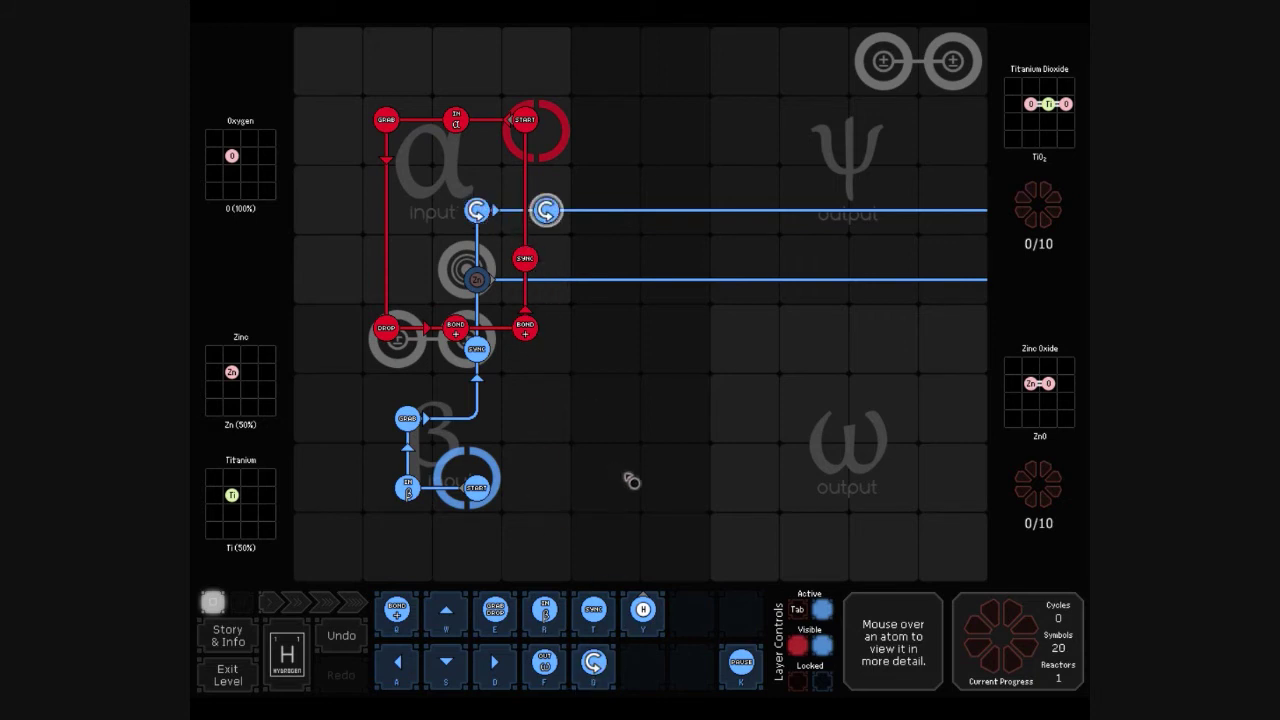
pyautogui.moveTo(448, 664)
pyautogui.mouseDown()
pyautogui.moveTo(557, 213)
pyautogui.moveTo(548, 222)
pyautogui.mouseUp()
pyautogui.moveTo(397, 661)
pyautogui.mouseDown()
pyautogui.moveTo(556, 387)
pyautogui.moveTo(552, 362)
pyautogui.mouseUp()
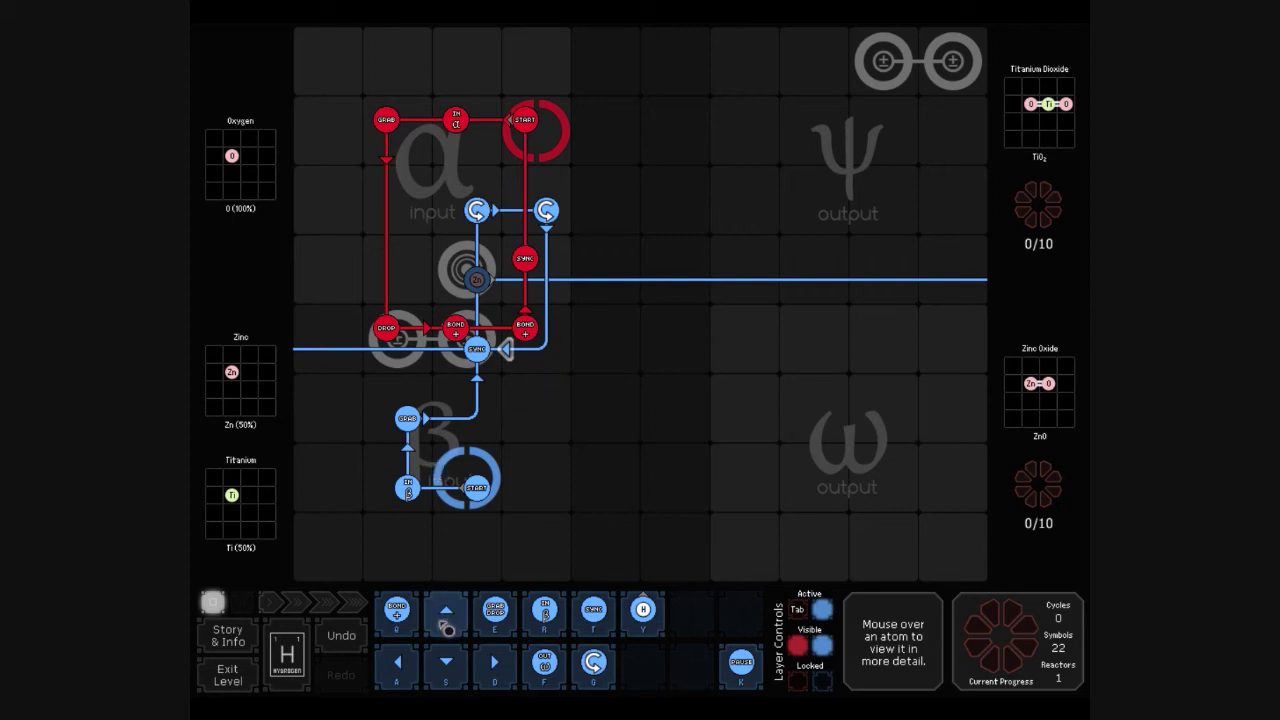
# Route the blue path up on the left, right along the top row, to a drop over ψ.
pyautogui.moveTo(446, 608); pyautogui.dragTo(407, 308)
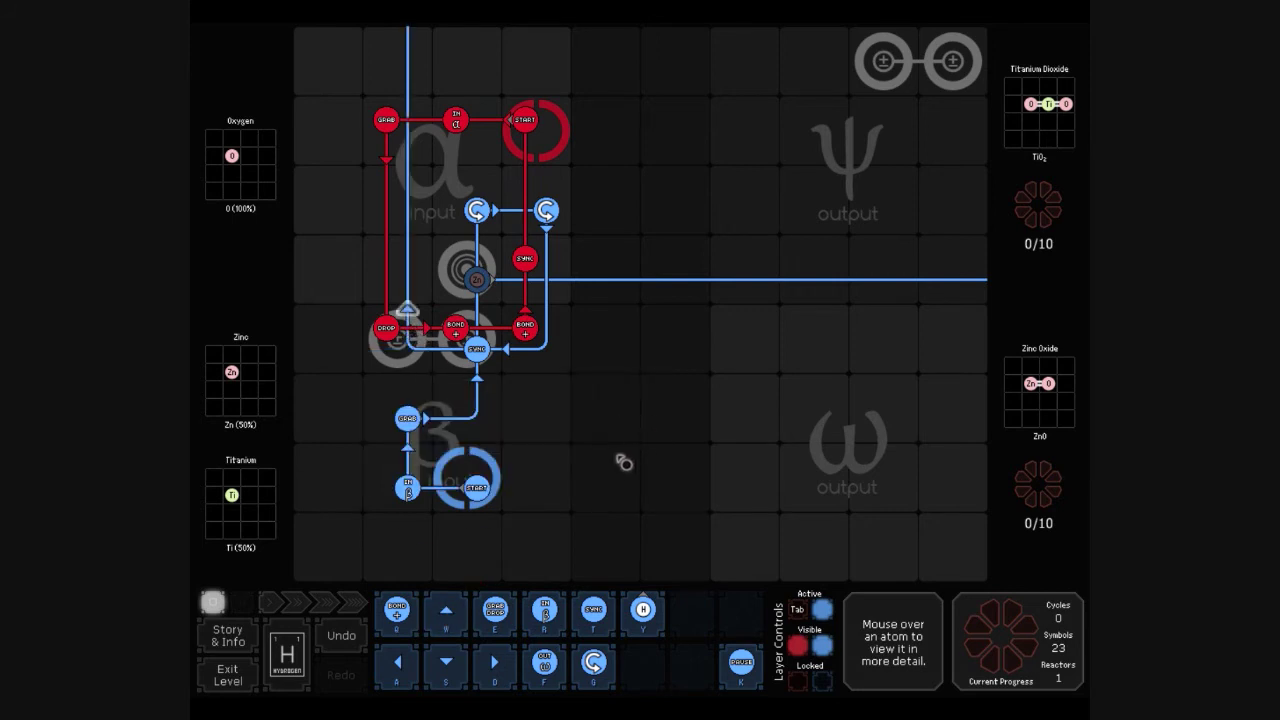
pyautogui.moveTo(494, 660); pyautogui.dragTo(477, 211)
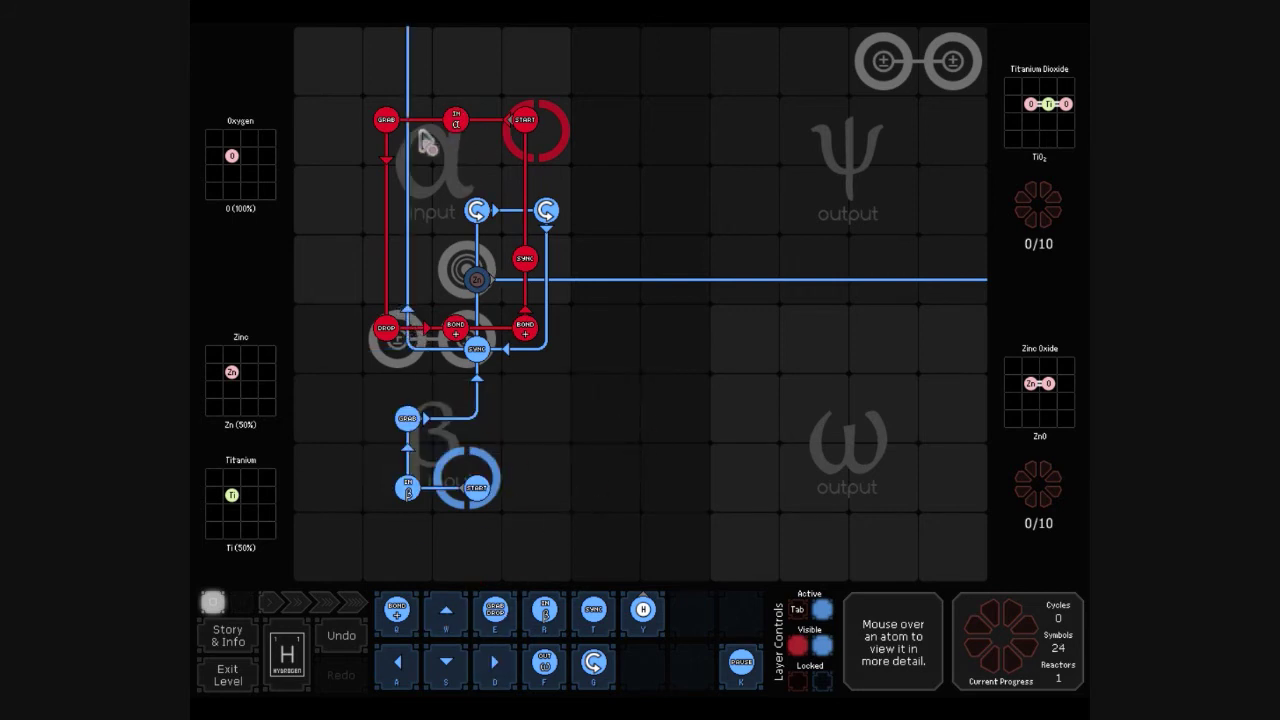
pyautogui.moveTo(455, 115); pyautogui.dragTo(425, 140)
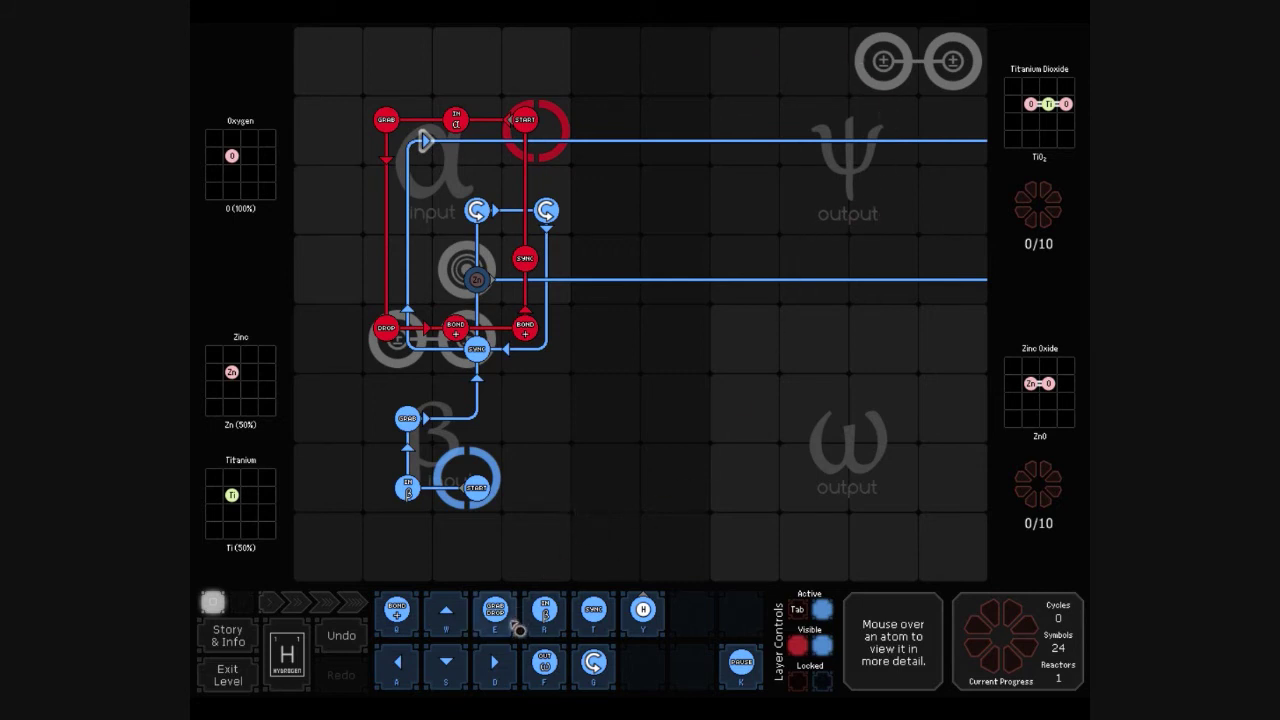
pyautogui.moveTo(494, 610); pyautogui.dragTo(823, 141)
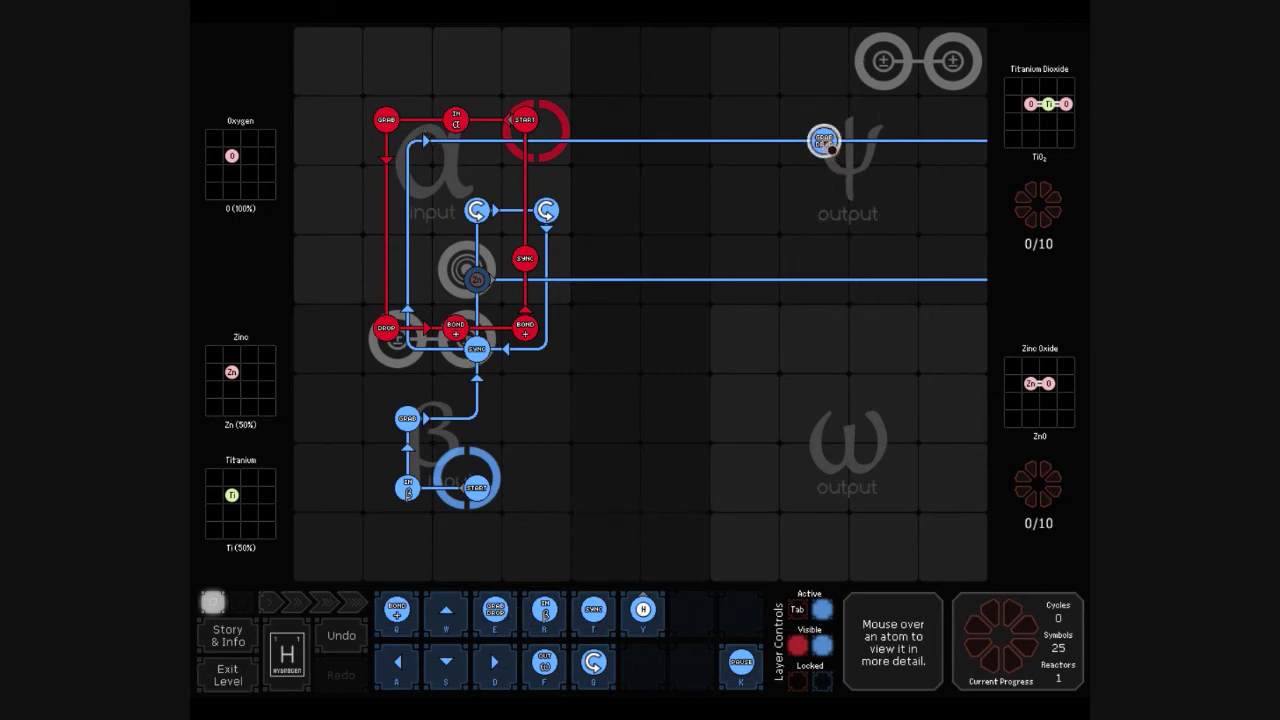
# Make the ψ instruction drop-only and route the blue path down and back left to start.
pyautogui.click(825, 143)
pyautogui.click(805, 168)
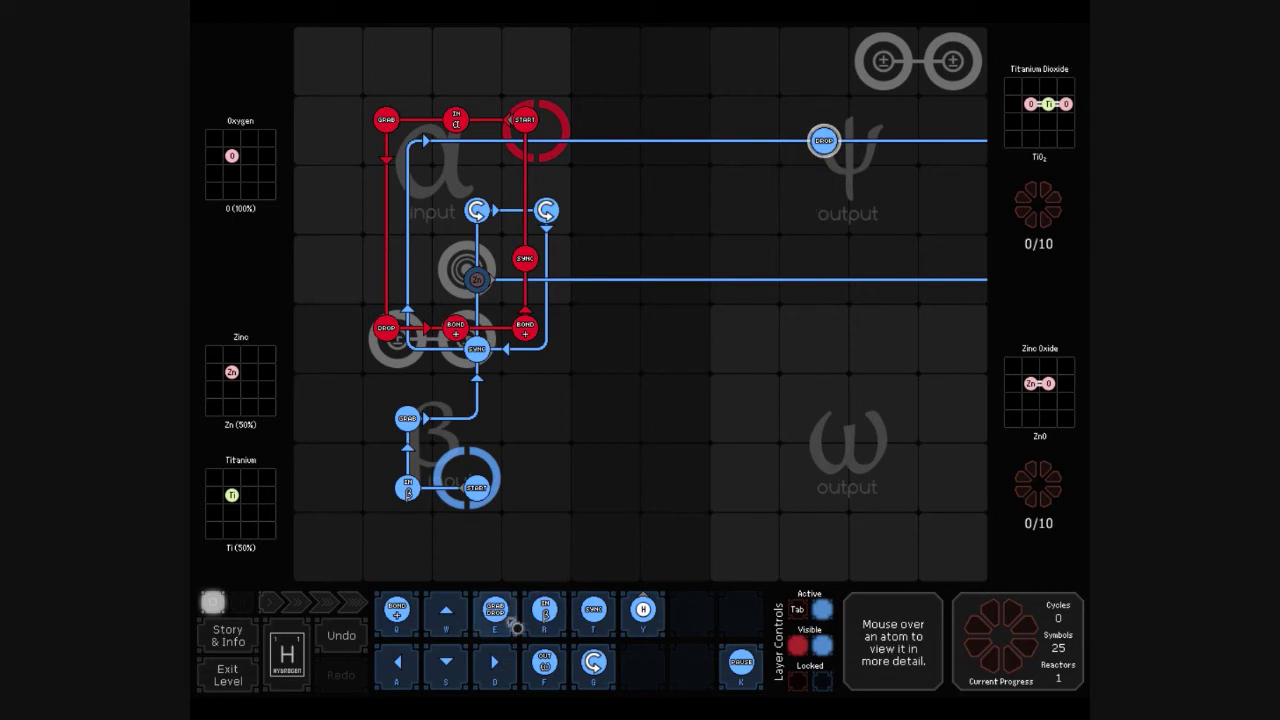
pyautogui.moveTo(446, 661); pyautogui.dragTo(845, 148)
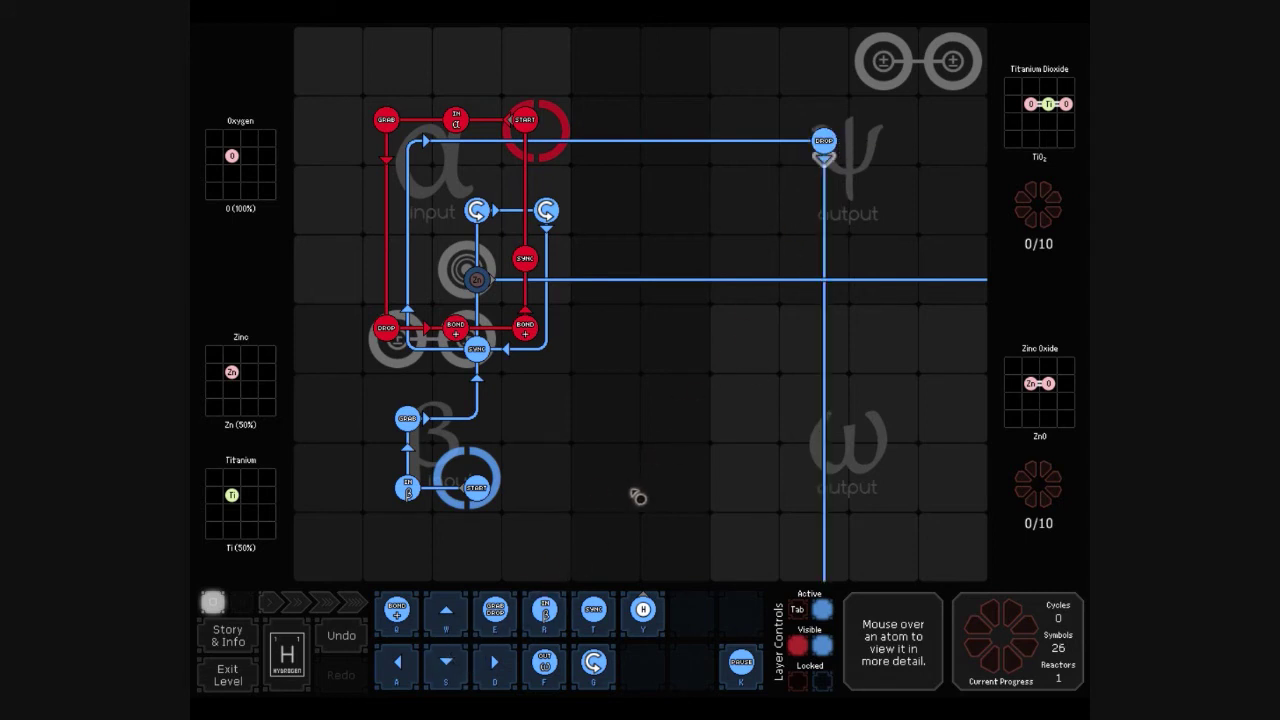
pyautogui.moveTo(446, 661); pyautogui.dragTo(823, 297)
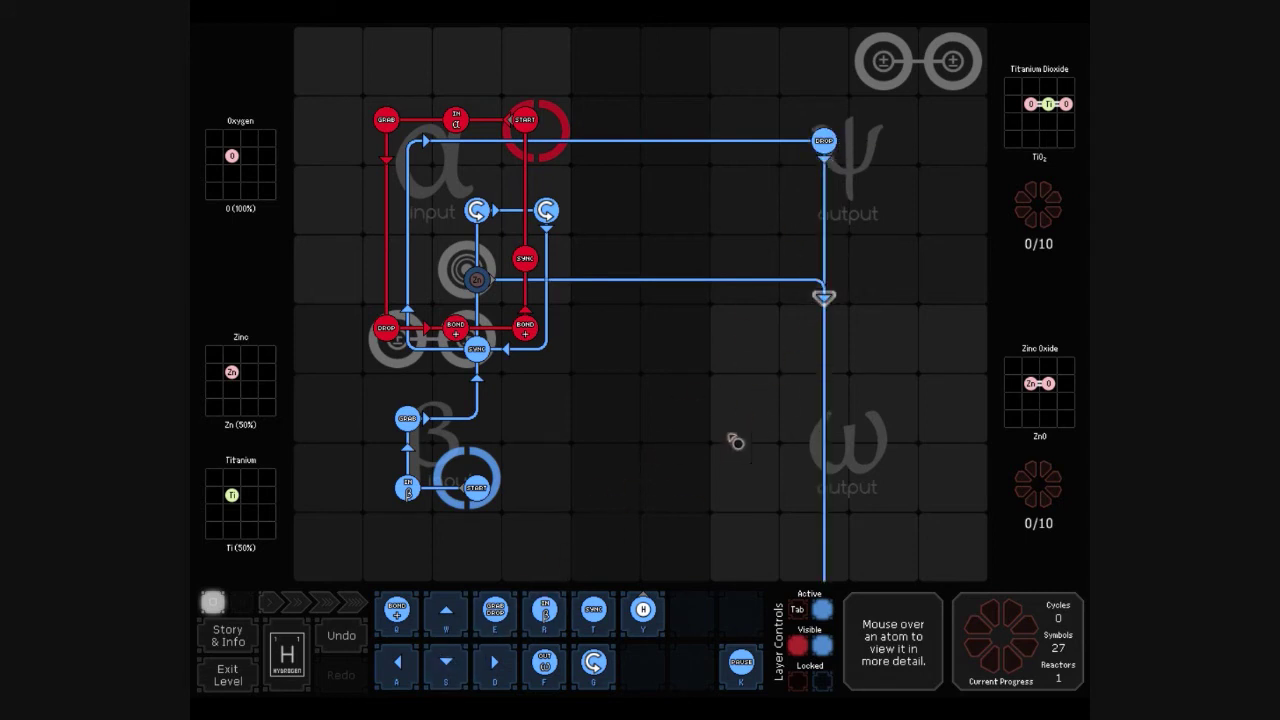
pyautogui.moveTo(397, 661); pyautogui.dragTo(790, 488)
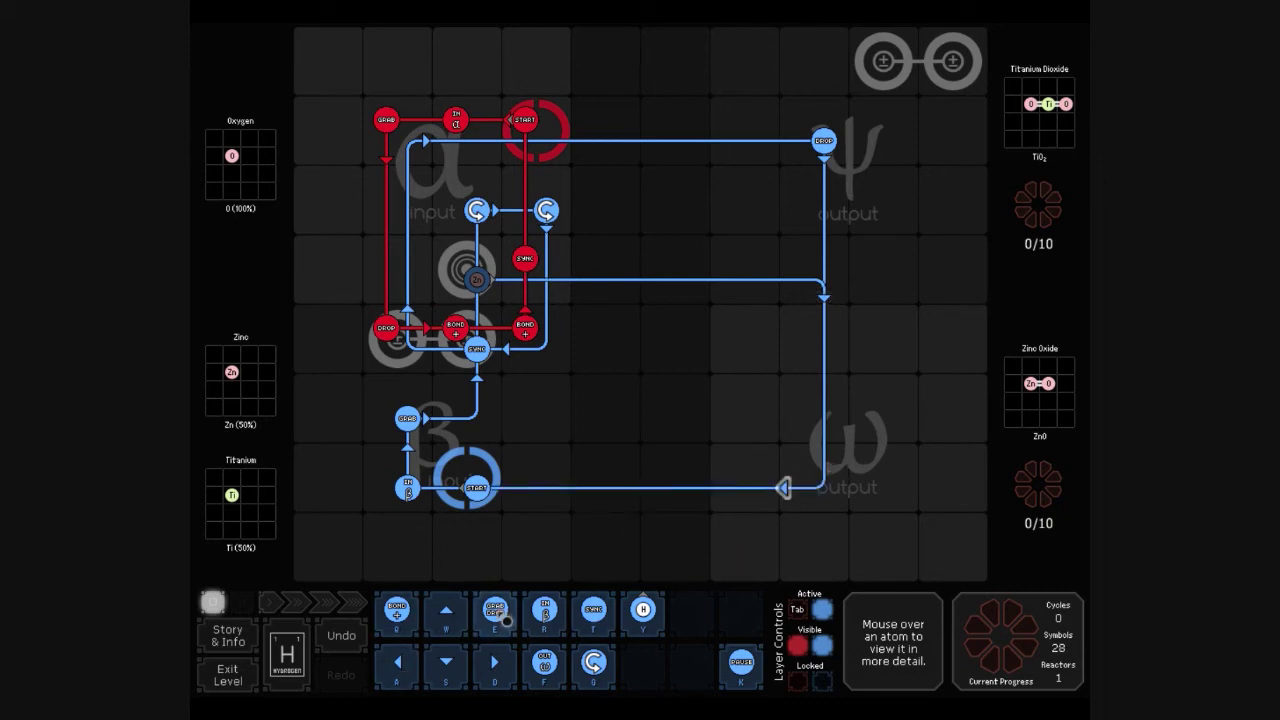
# Add a grab/drop on the descending blue path and set it to drop.
pyautogui.moveTo(494, 609)
pyautogui.mouseDown()
pyautogui.moveTo(823, 418)
pyautogui.moveTo(838, 362)
pyautogui.mouseUp()
pyautogui.click(823, 349)
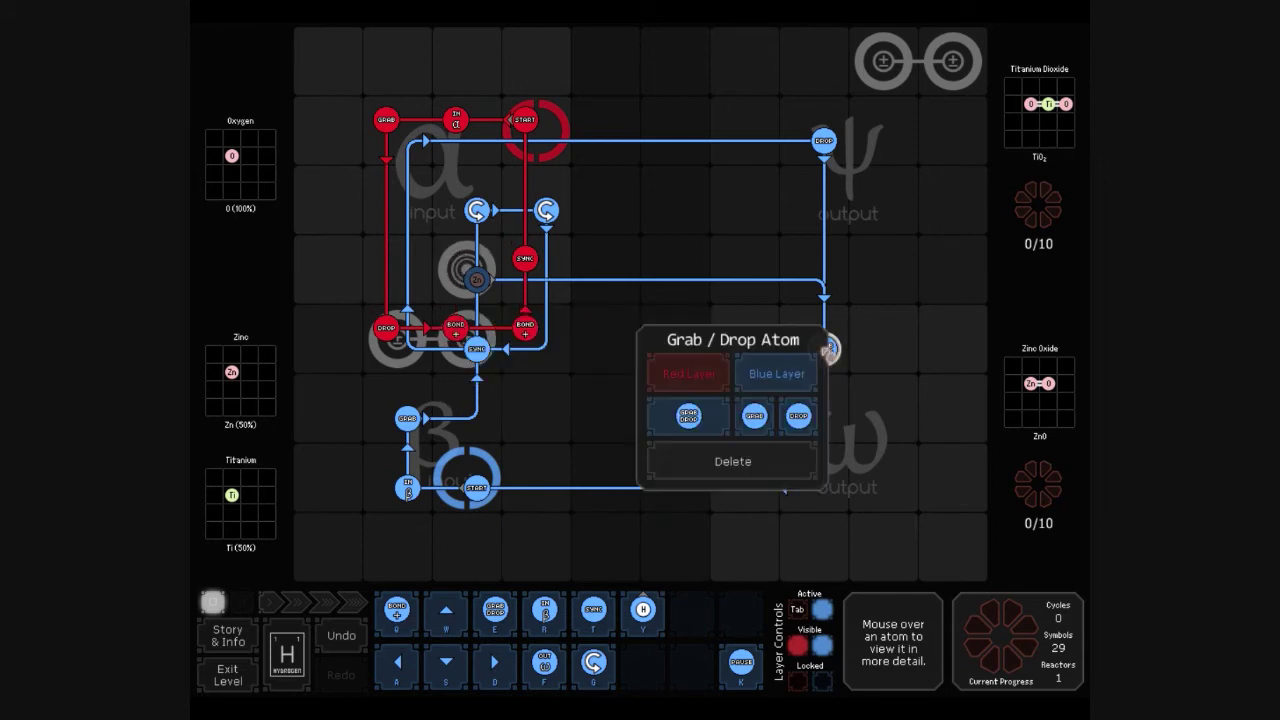
pyautogui.click(773, 418)
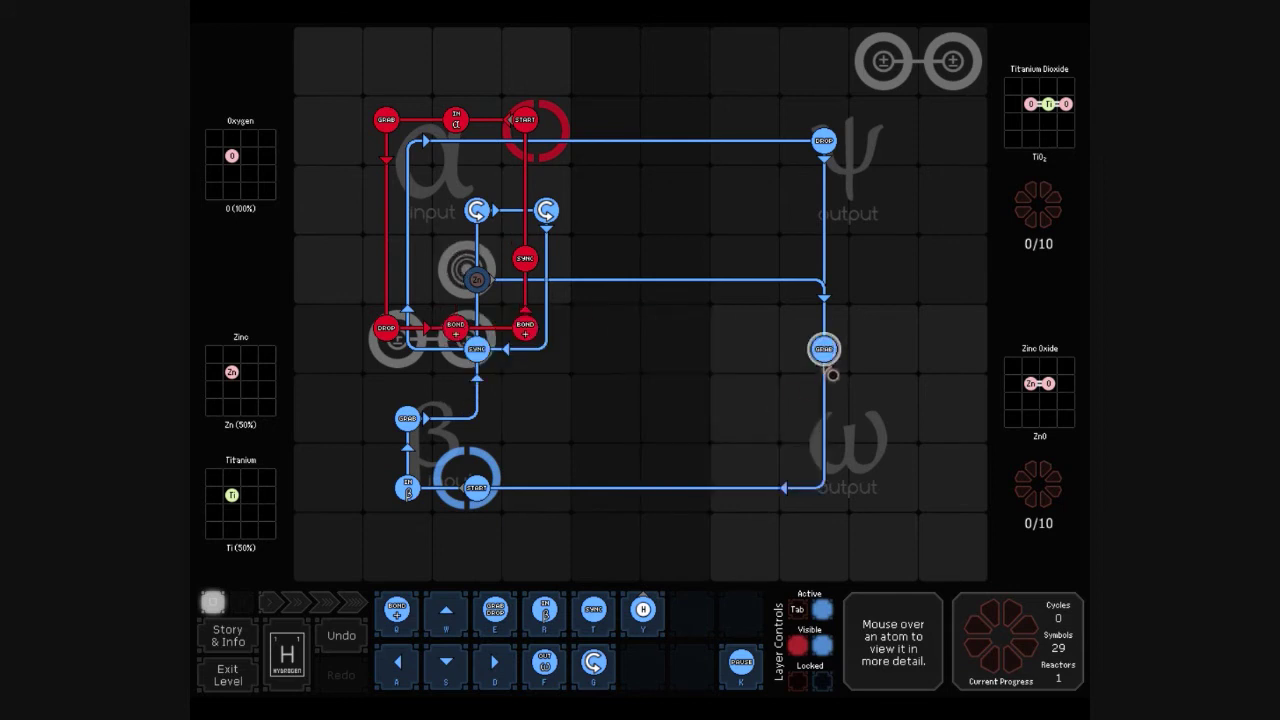
pyautogui.click(824, 352)
pyautogui.click(779, 298)
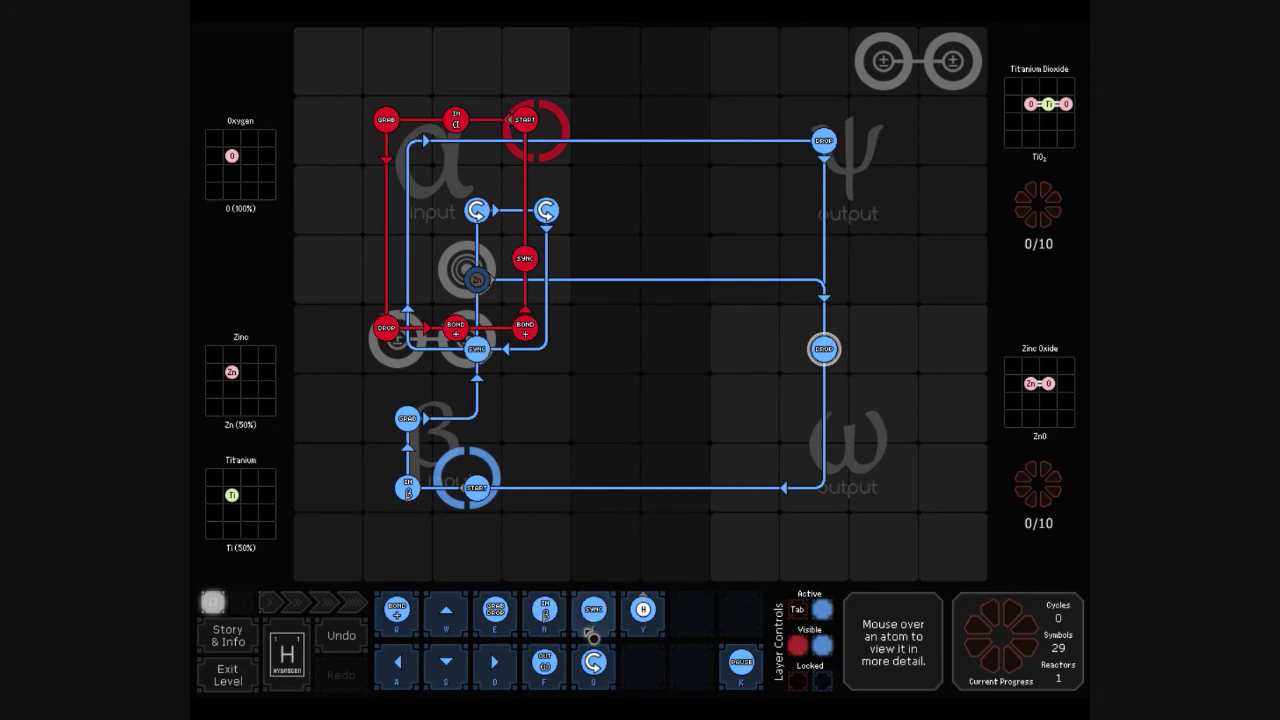
# Add output instructions for ω and ψ along the right-hand blue path.
pyautogui.moveTo(544, 661)
pyautogui.mouseDown()
pyautogui.moveTo(755, 487)
pyautogui.moveTo(800, 409)
pyautogui.mouseUp()
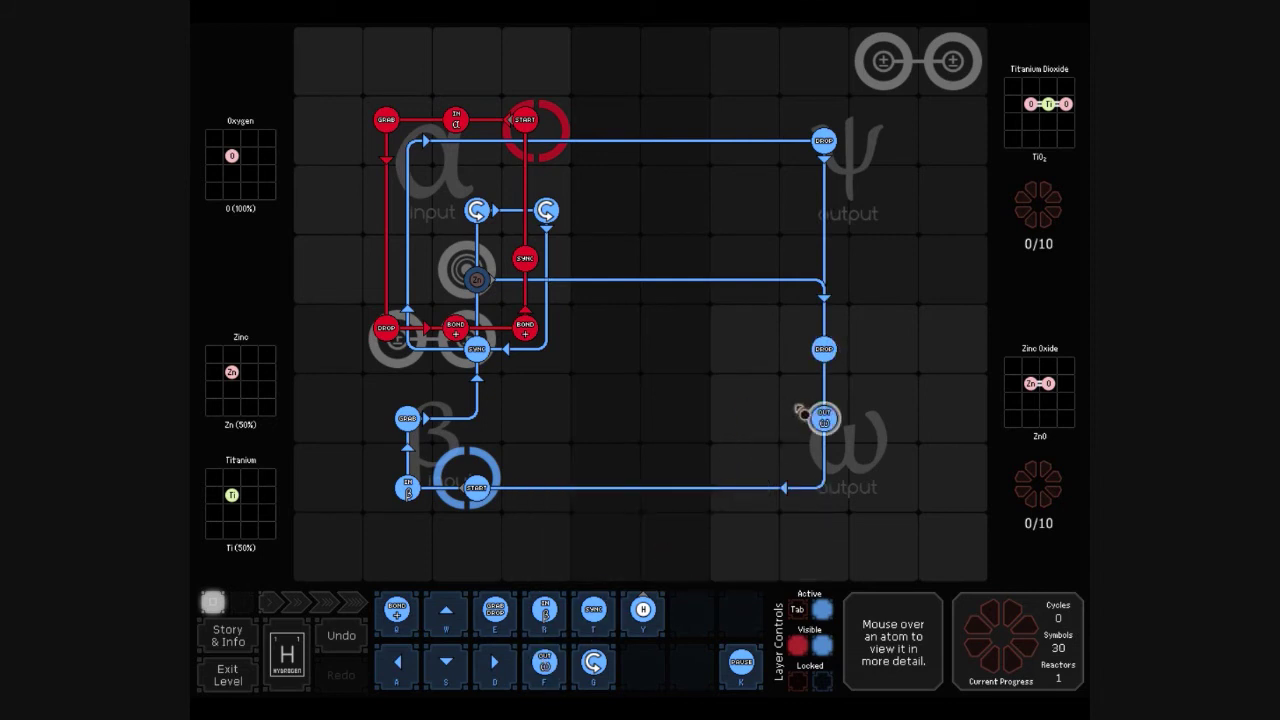
pyautogui.moveTo(544, 661)
pyautogui.mouseDown()
pyautogui.moveTo(793, 278)
pyautogui.moveTo(793, 208)
pyautogui.mouseUp()
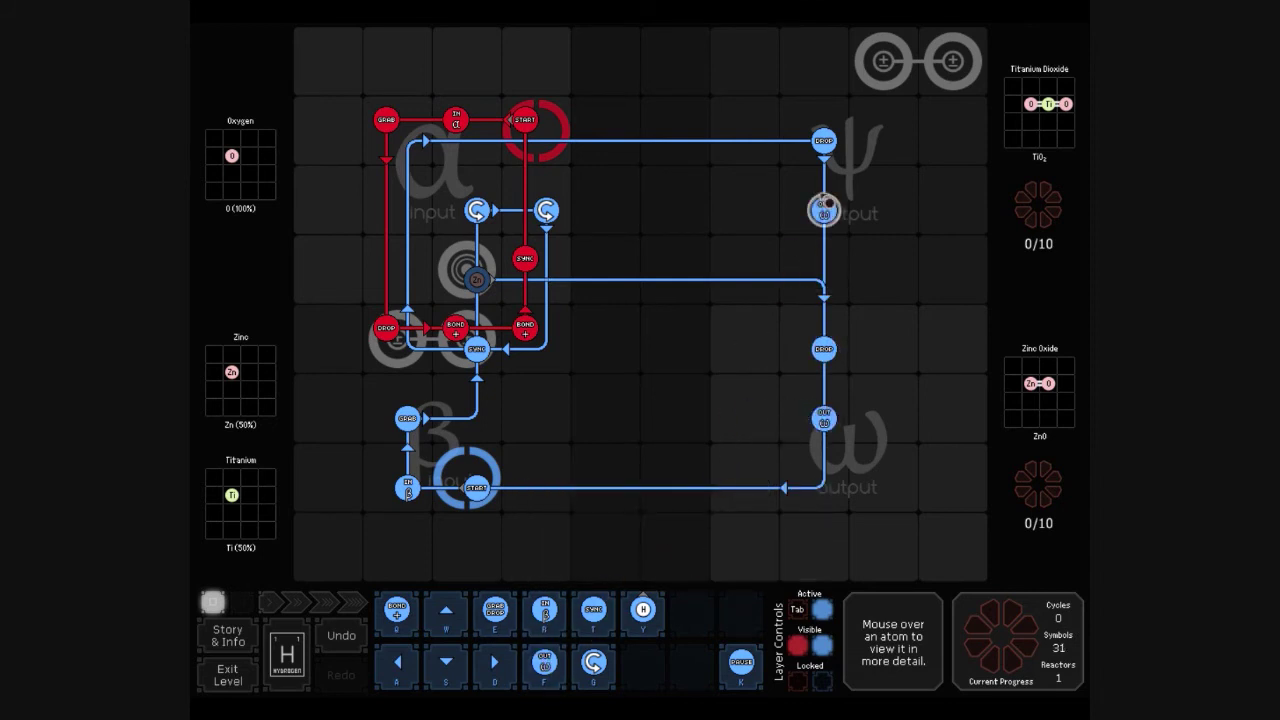
pyautogui.click(822, 210)
pyautogui.click(710, 289)
pyautogui.click(272, 605)
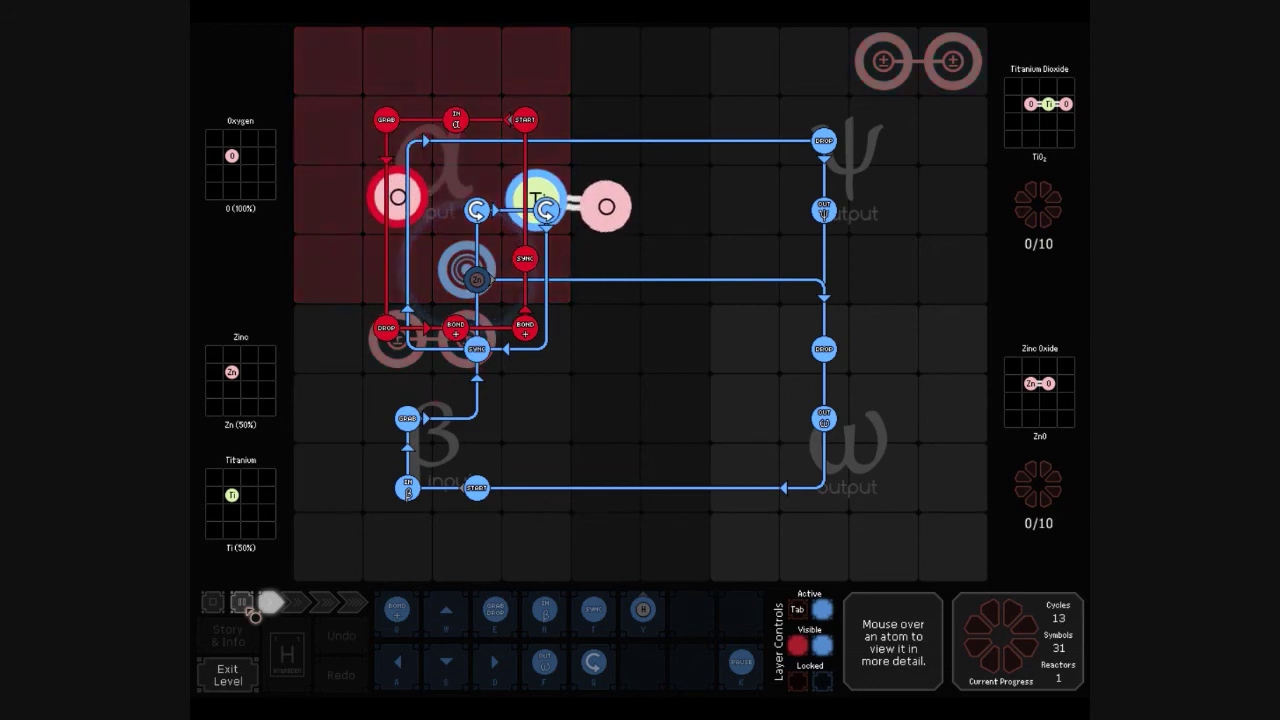
pyautogui.click(220, 608)
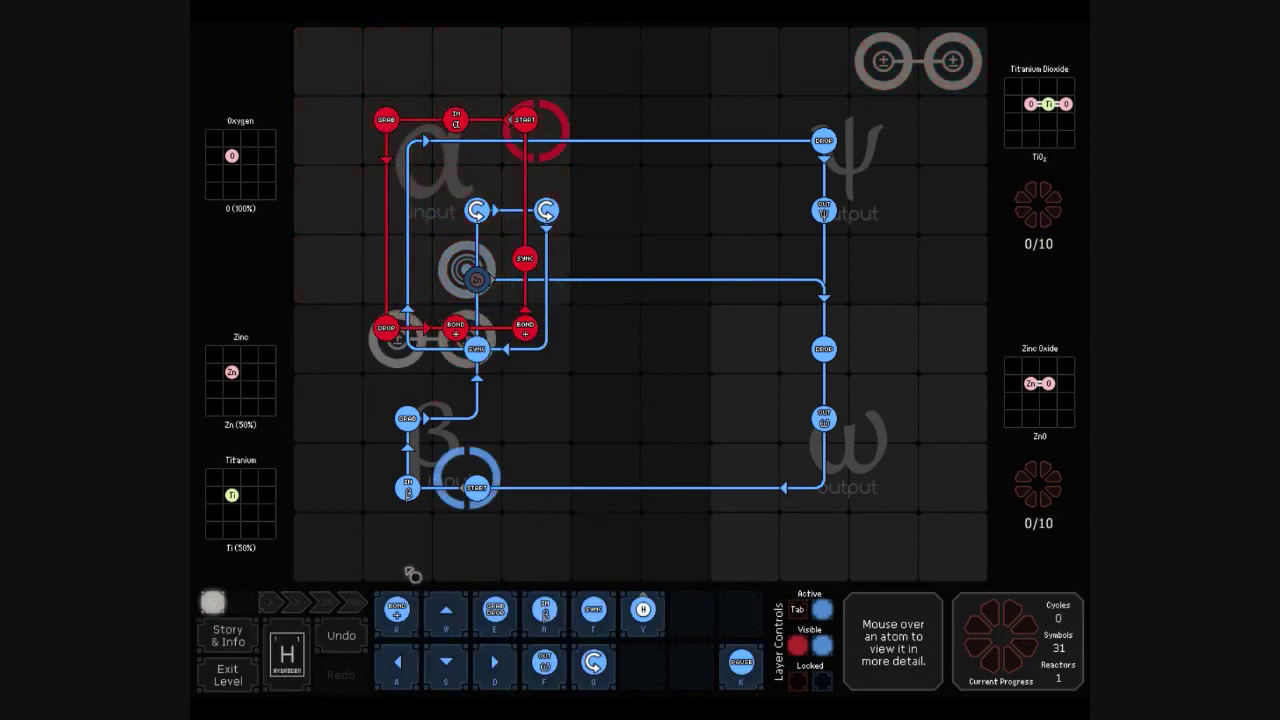
# Add a red sync and a blue sync, then test the reactor, which stops on a collision.
pyautogui.press('Tab')
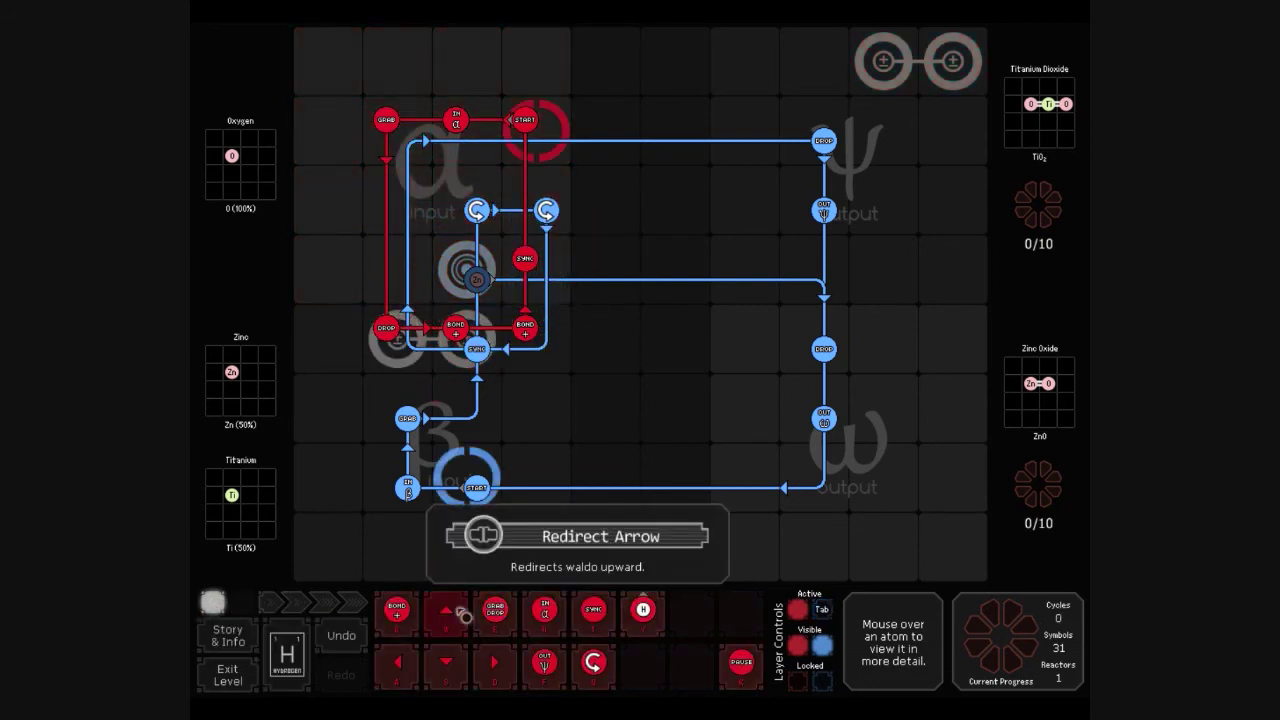
pyautogui.moveTo(598, 606)
pyautogui.mouseDown()
pyautogui.moveTo(580, 313)
pyautogui.moveTo(515, 178)
pyautogui.mouseUp()
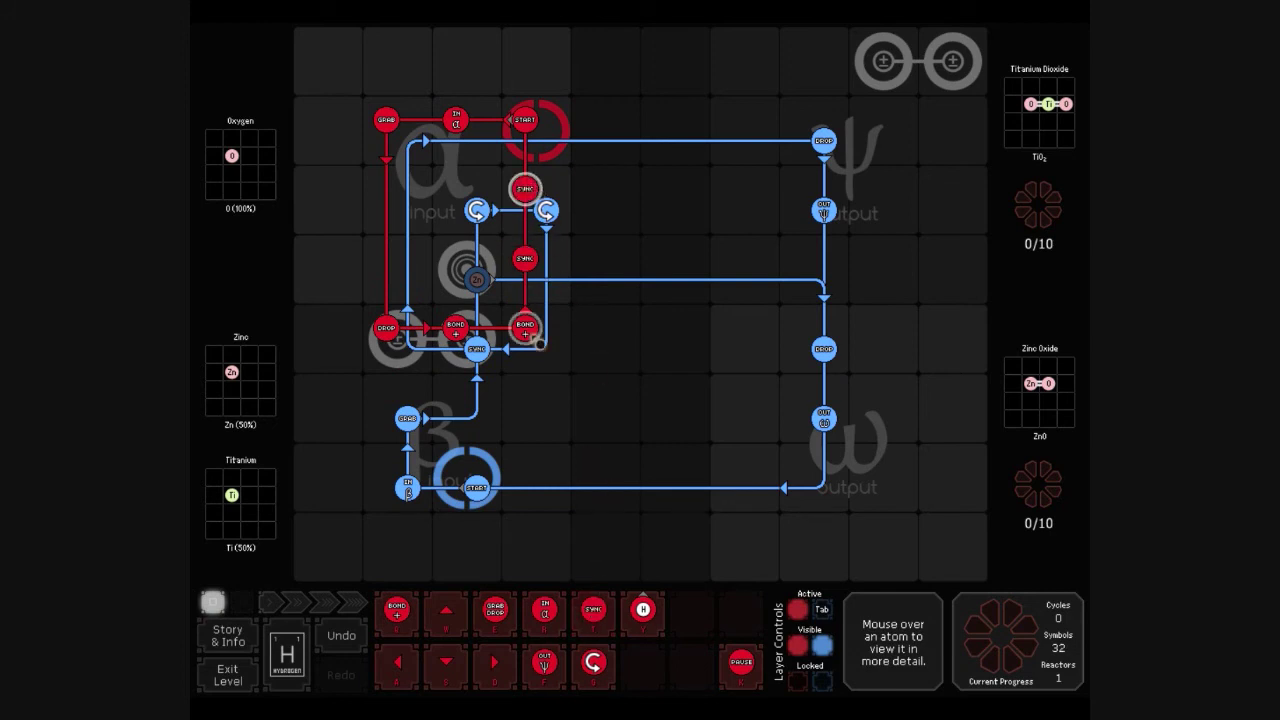
pyautogui.press('Tab')
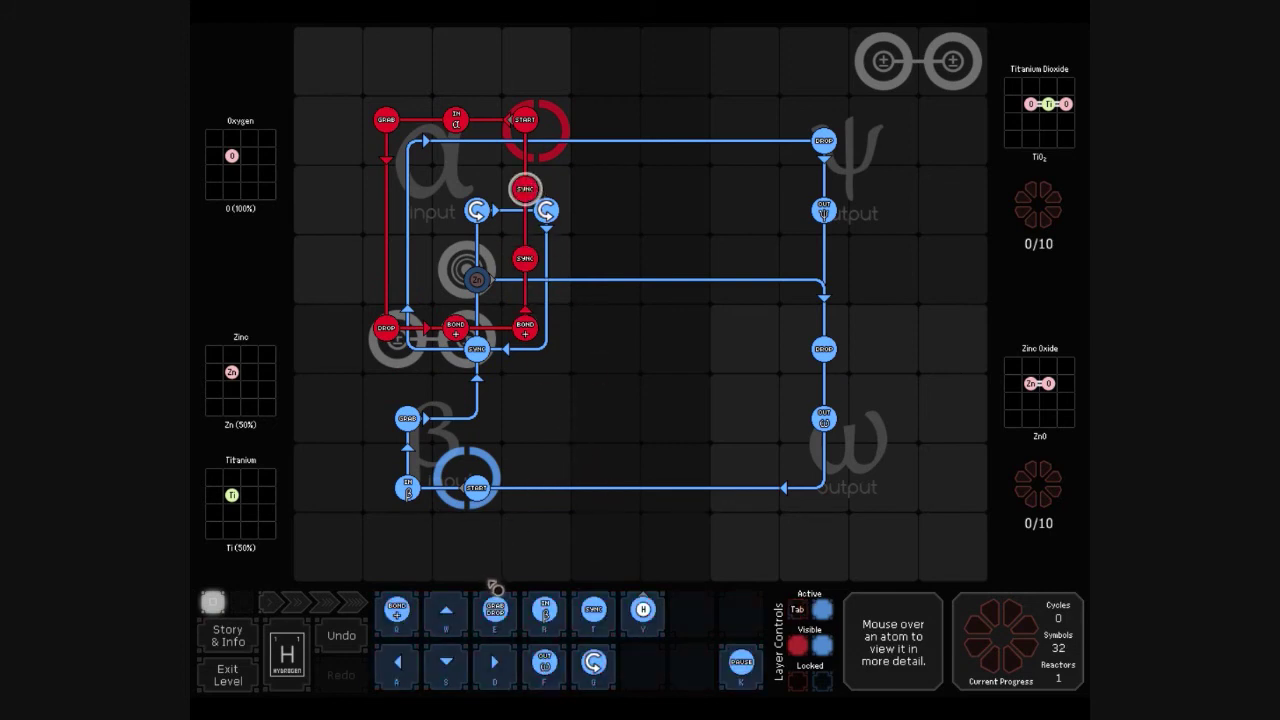
pyautogui.moveTo(596, 623)
pyautogui.mouseDown()
pyautogui.moveTo(612, 504)
pyautogui.moveTo(541, 497)
pyautogui.mouseUp()
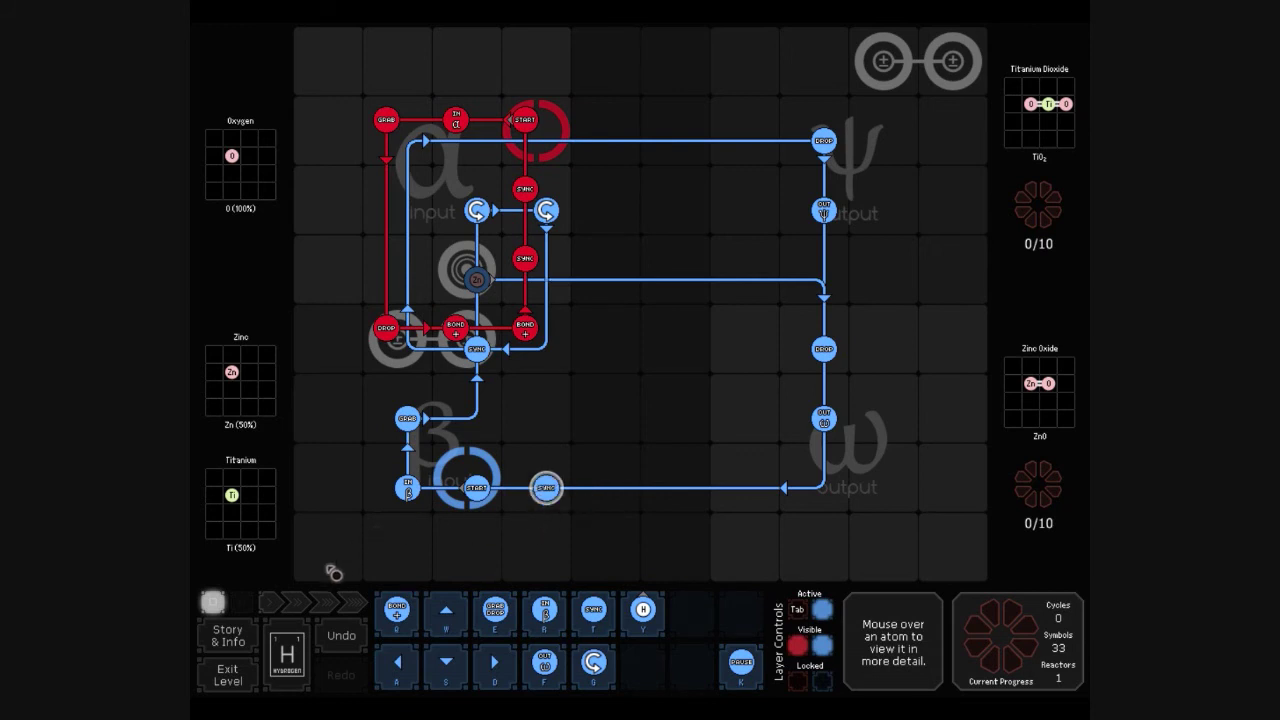
pyautogui.click(276, 601)
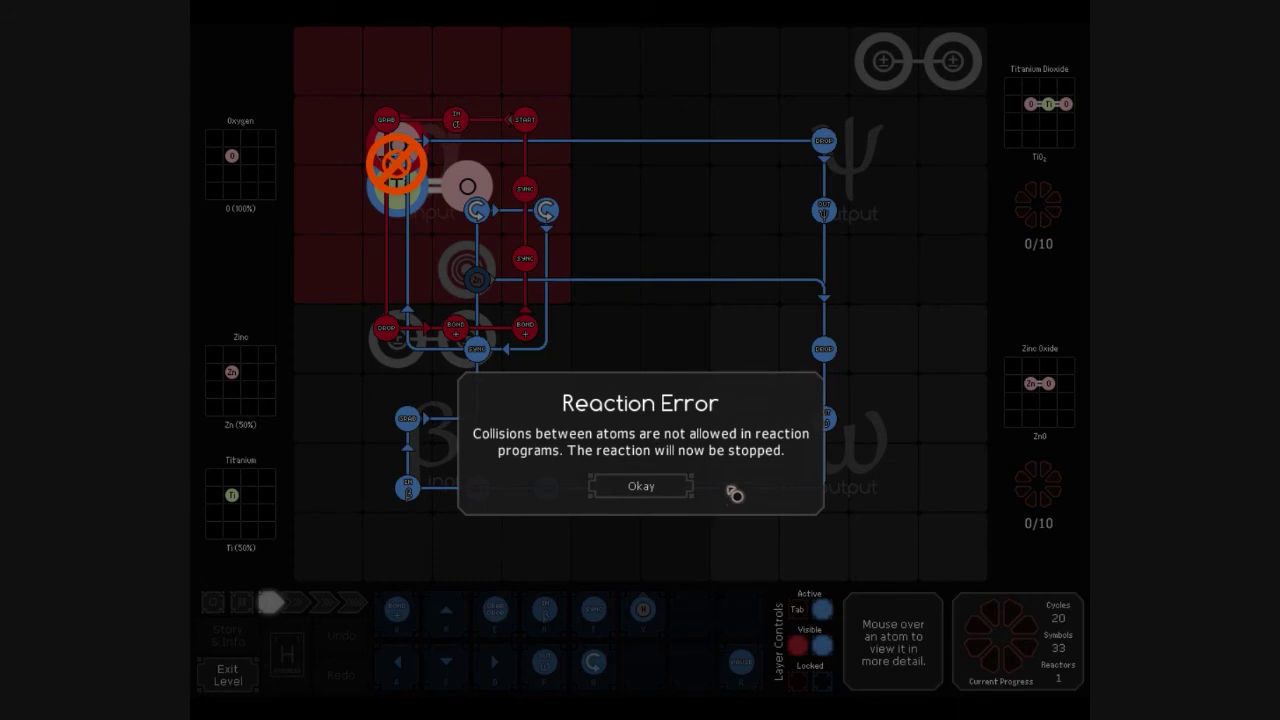
# Dismiss the collision error, add a blue sync beside the bonders, and rerun the reactor.
pyautogui.click(663, 488)
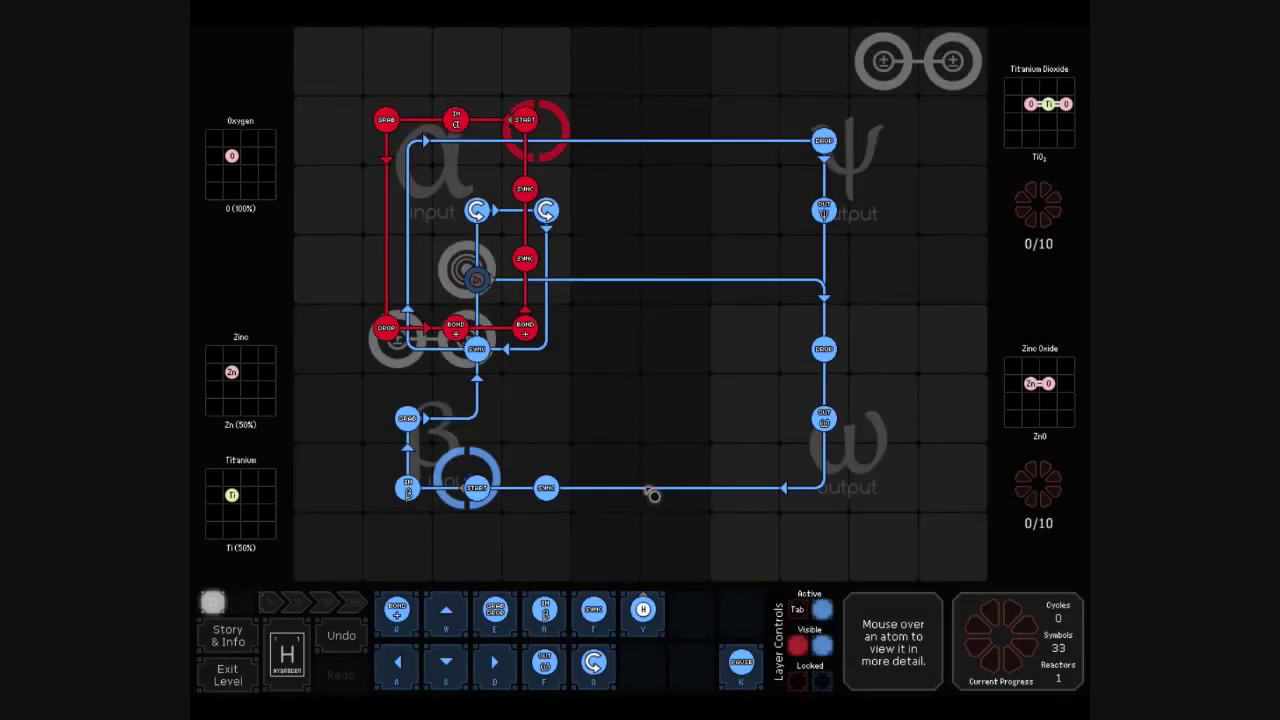
pyautogui.moveTo(593, 609); pyautogui.dragTo(546, 348)
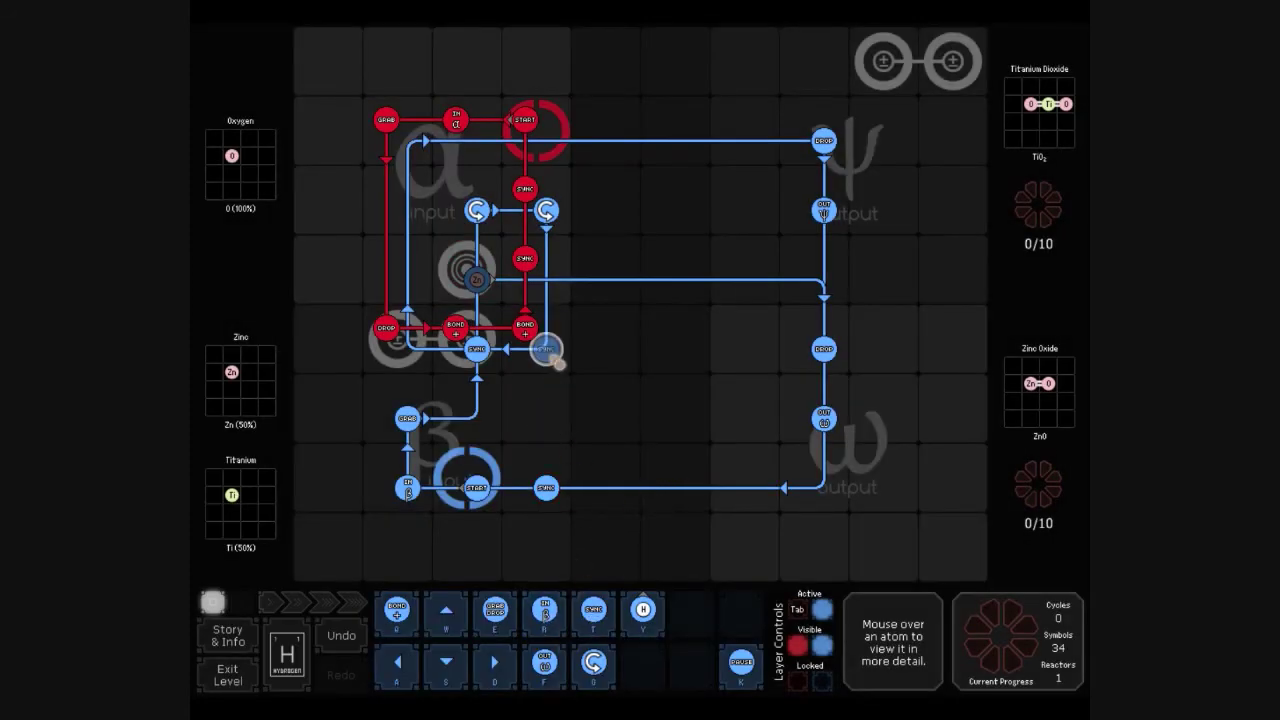
pyautogui.click(270, 602)
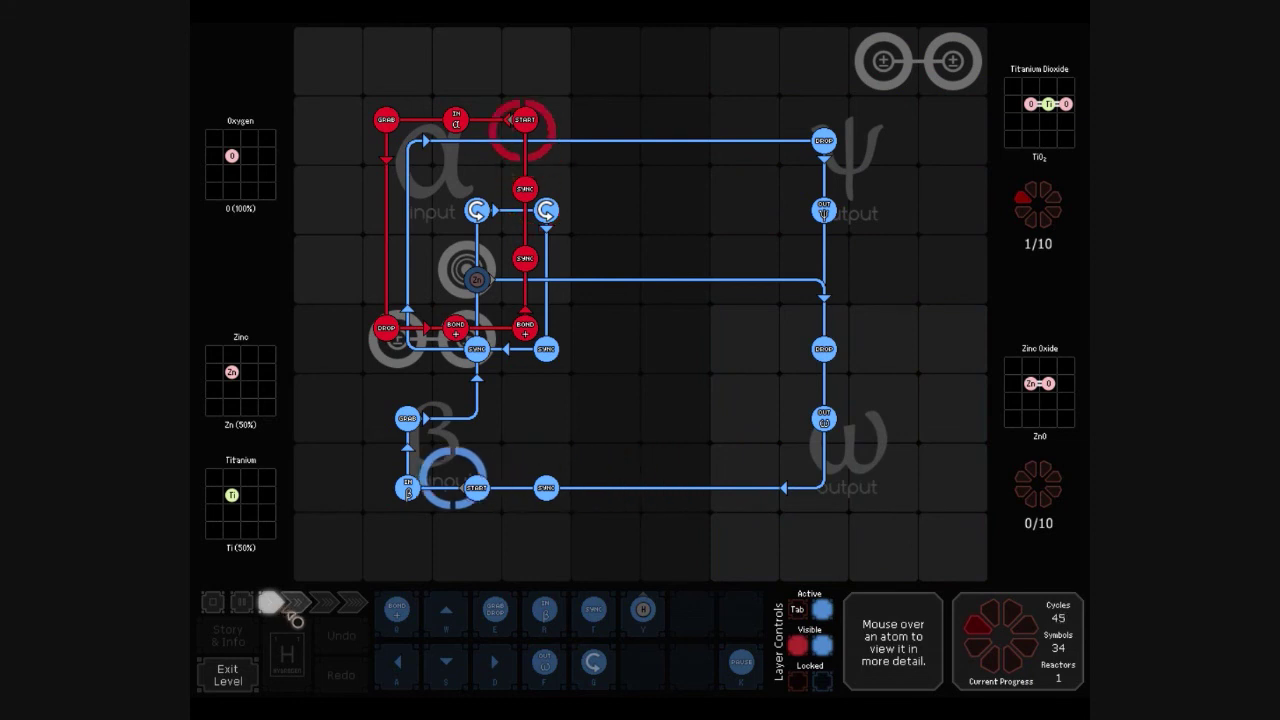
# Fast-forward the run until both outputs reach 10/10, then continue past Assignment Complete.
pyautogui.click(323, 602)
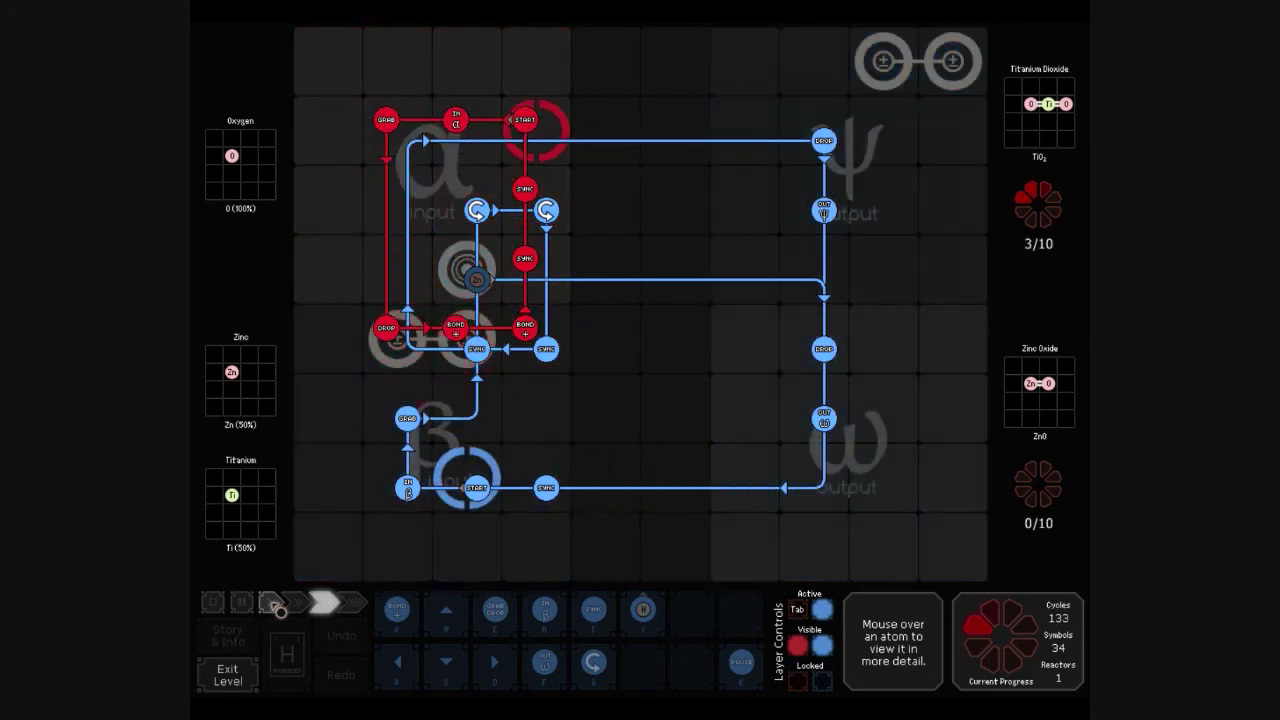
pyautogui.click(280, 603)
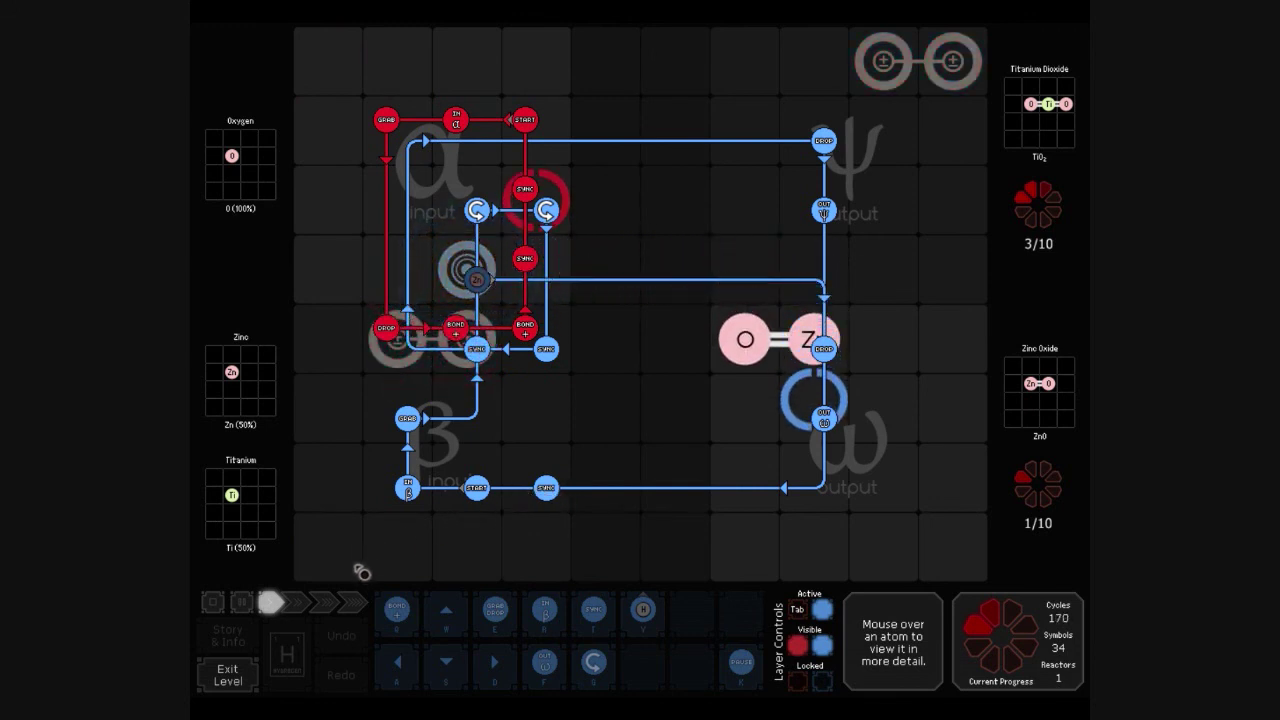
pyautogui.click(357, 603)
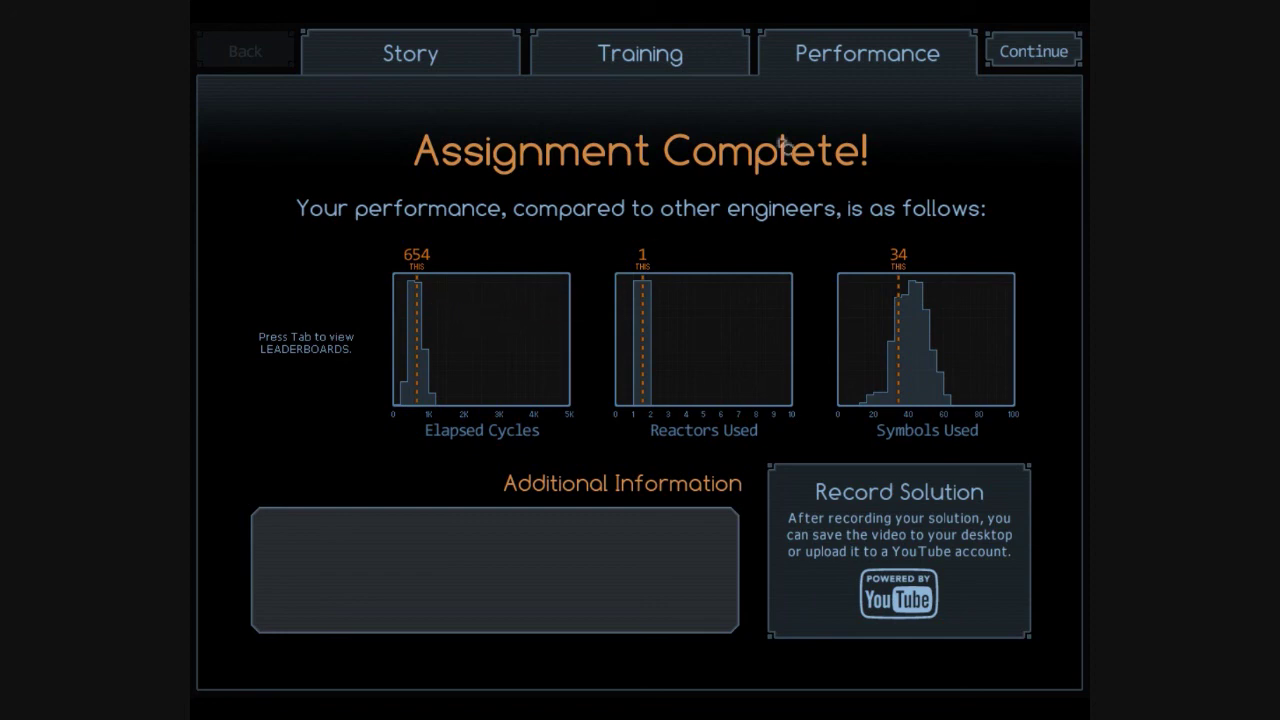
pyautogui.click(1074, 28)
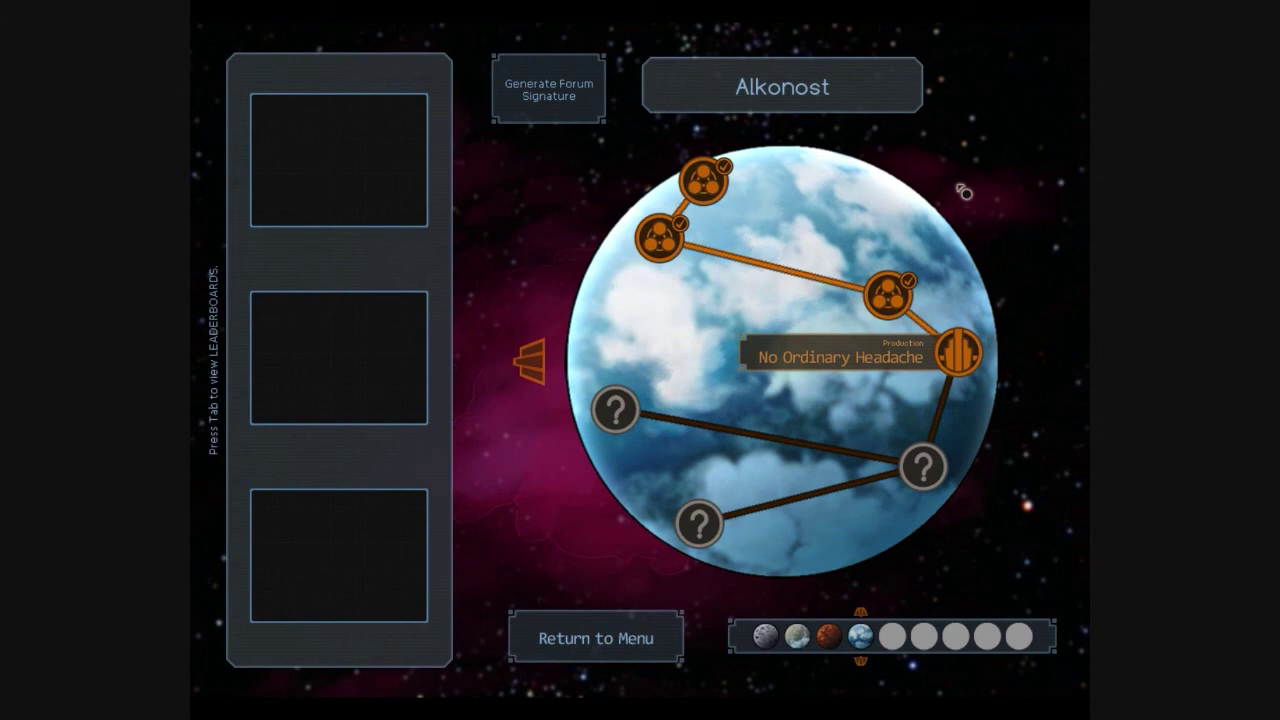
# Select the No Ordinary Headache node on the Alkonost planet map.
pyautogui.click(958, 350)
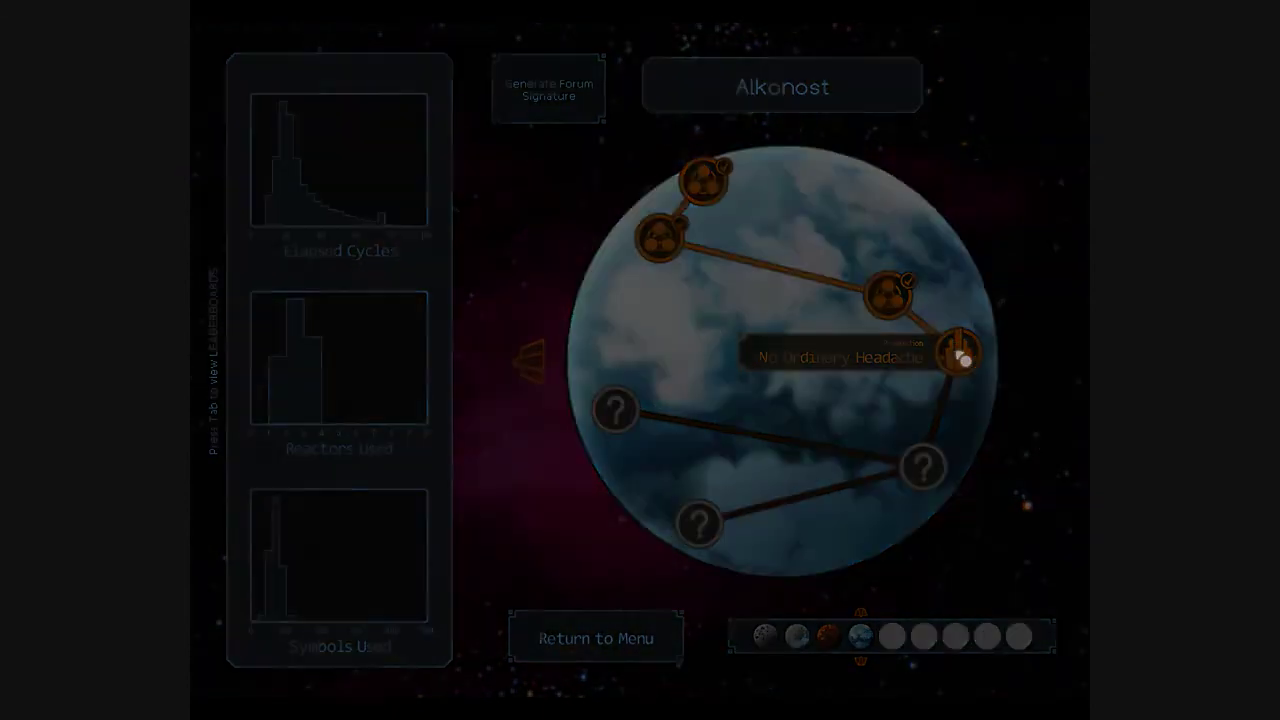